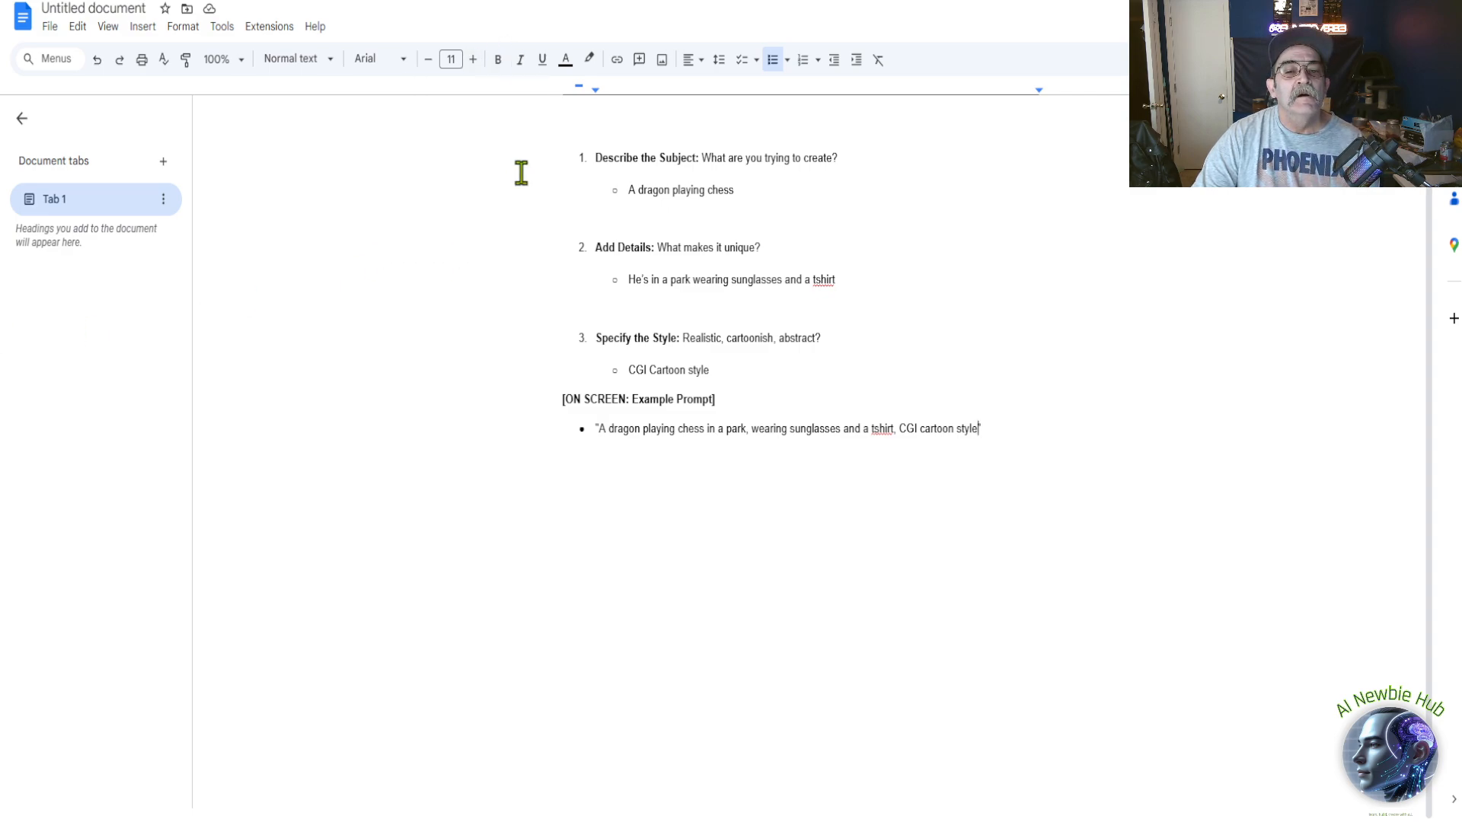
Step: Enlarge all the text of the prompt outline, including the example prompt, to font size 21
left_click_drag(541, 153, 1086, 555)
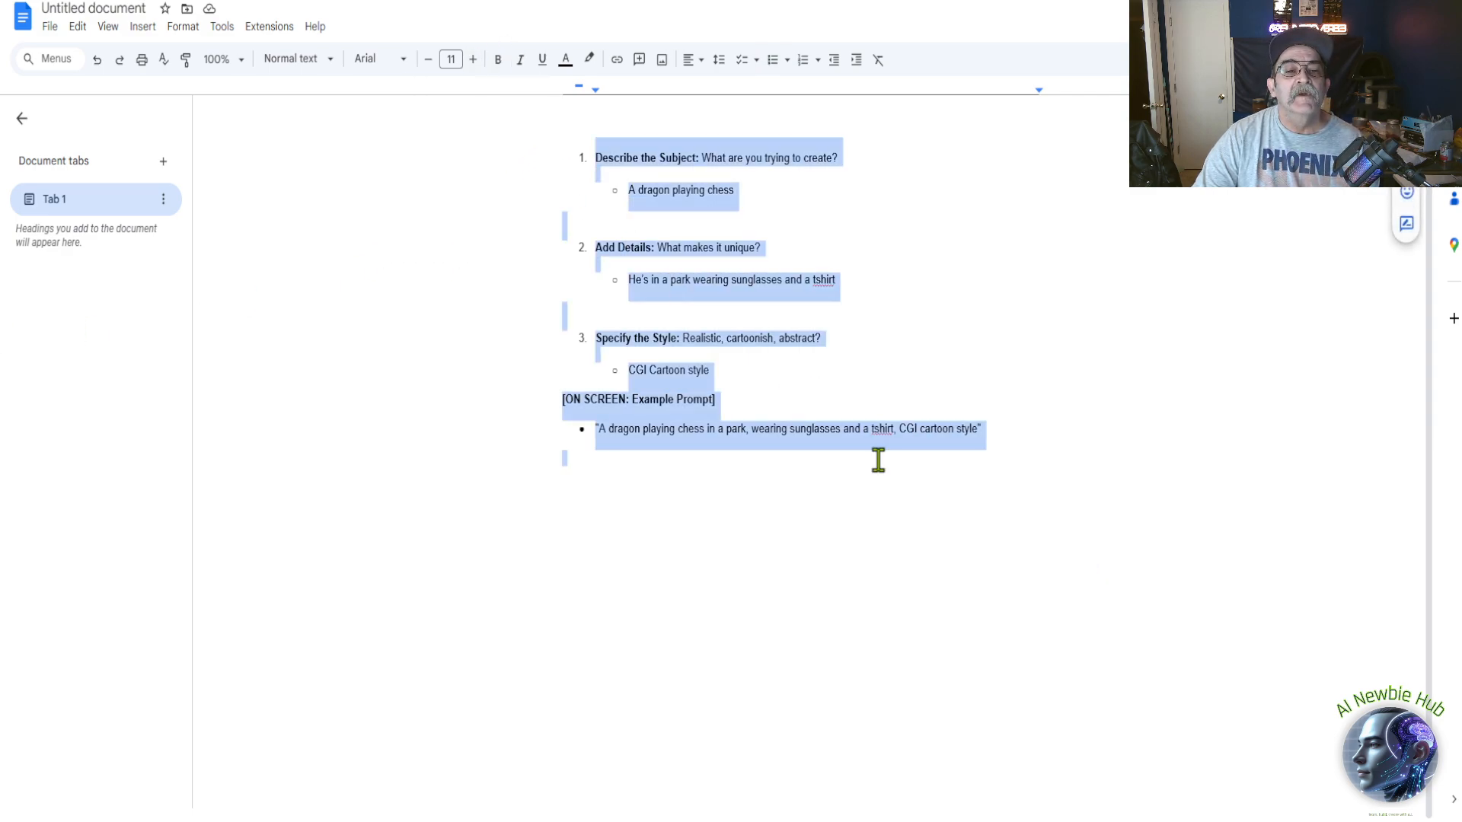
left_click(473, 61)
left_click(473, 61)
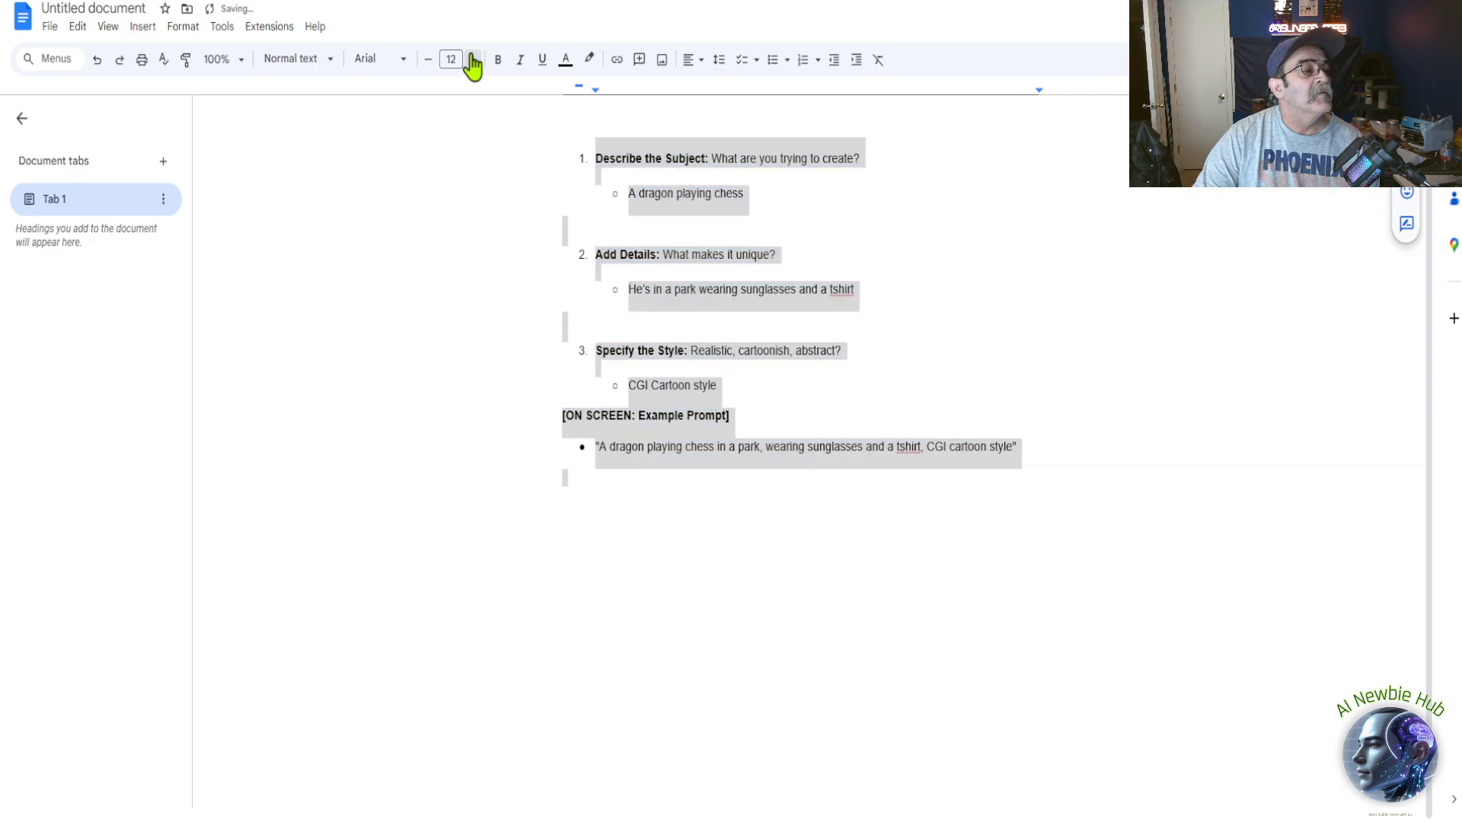
left_click(473, 61)
left_click(473, 61)
left_click(473, 60)
left_click(472, 61)
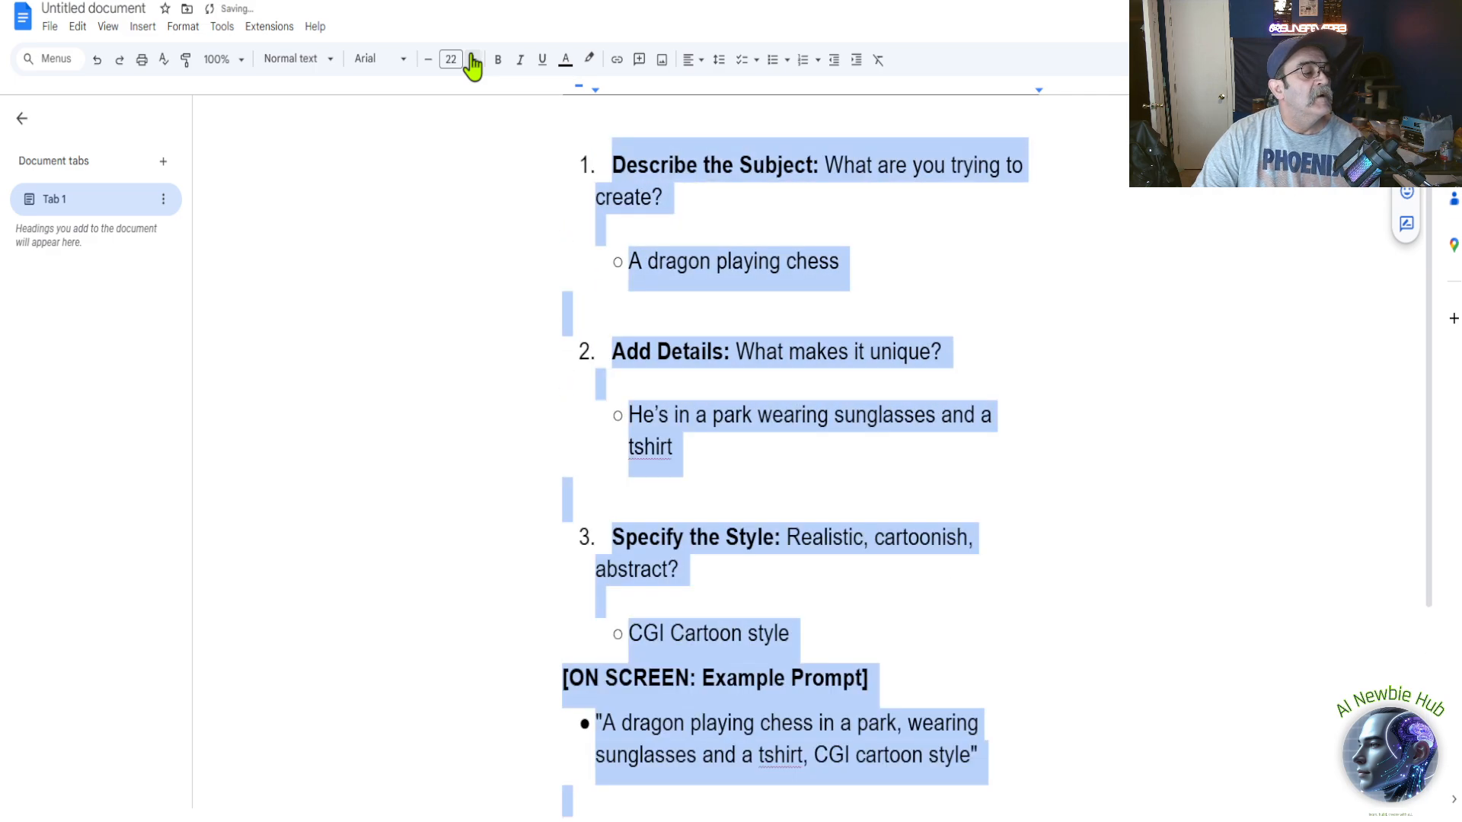
left_click(429, 61)
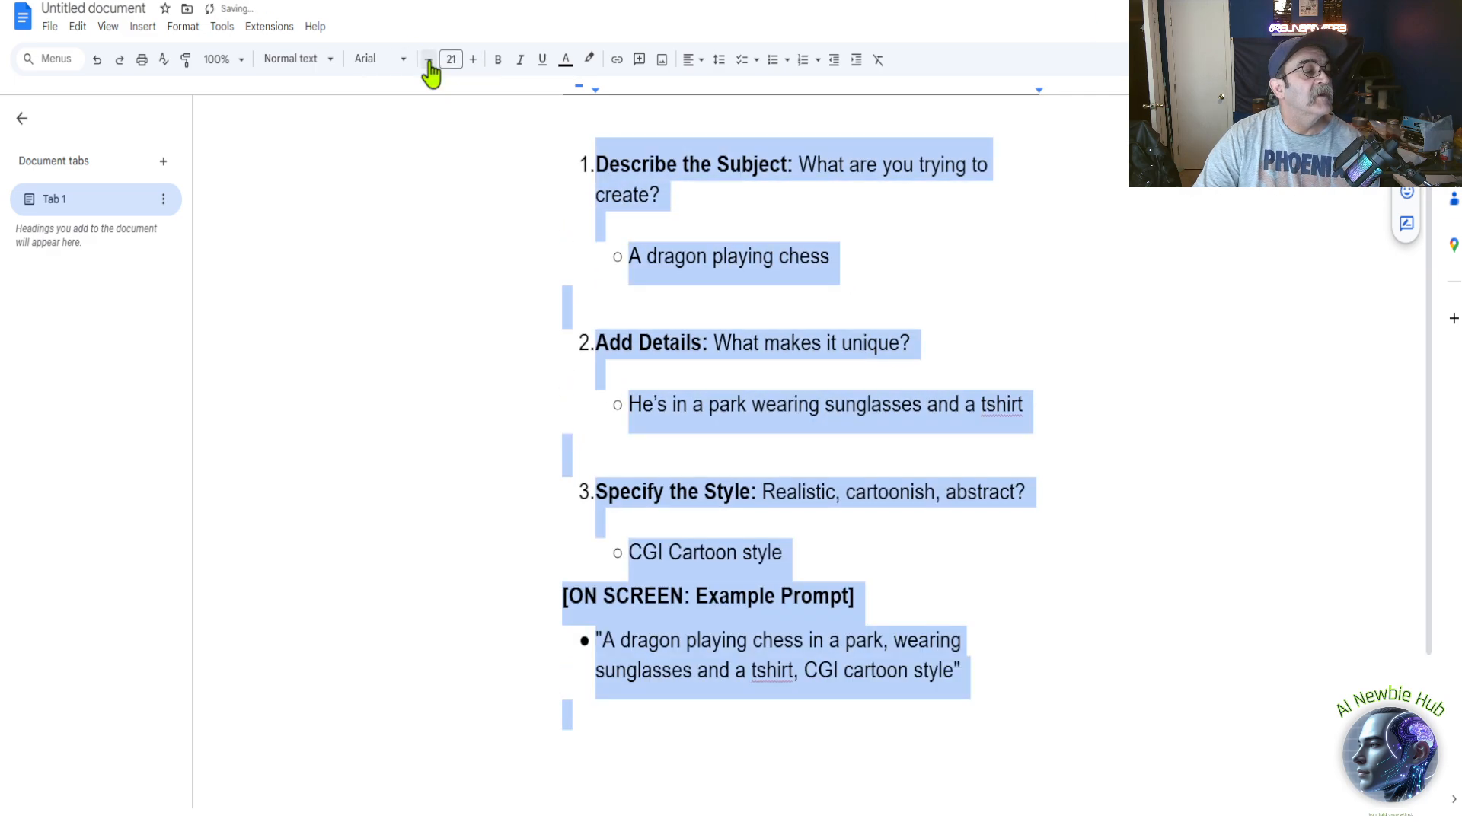
left_click(1014, 368)
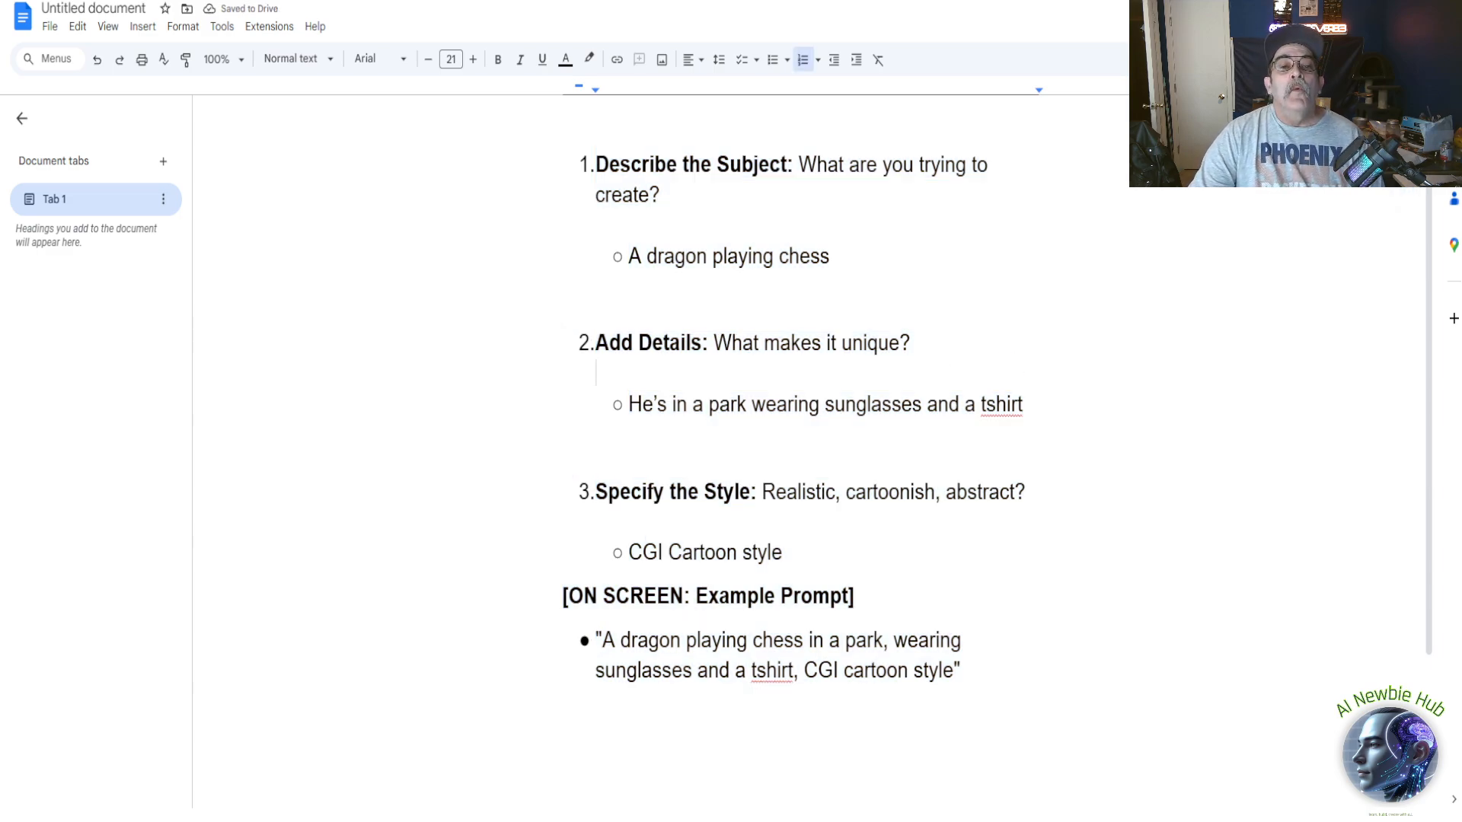
Step: Switch to ChatGPT and submit the request "create me a prompt for an image of a dragon playing chess in the park."
left_click(304, 1)
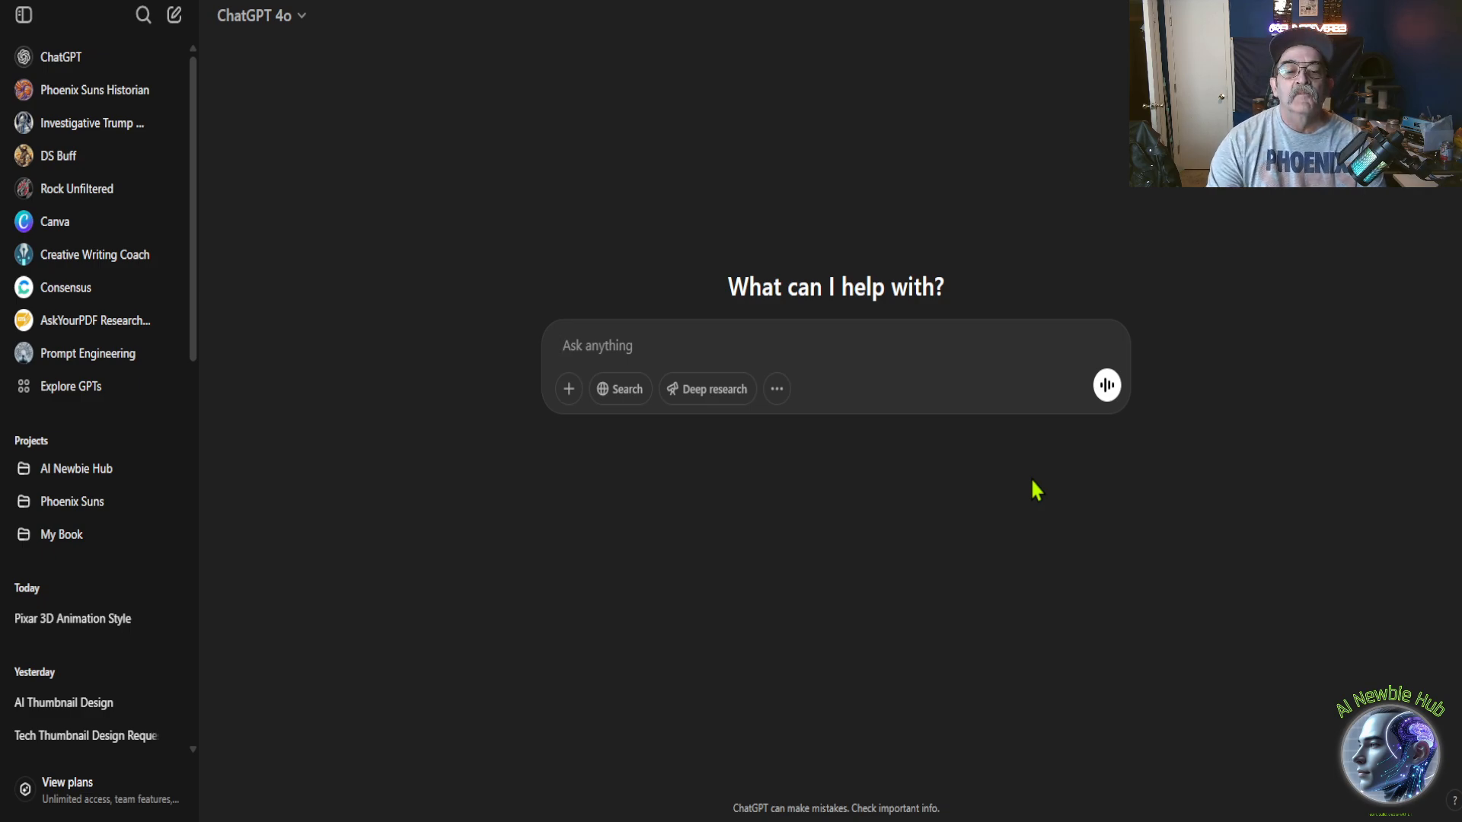
type("create ")
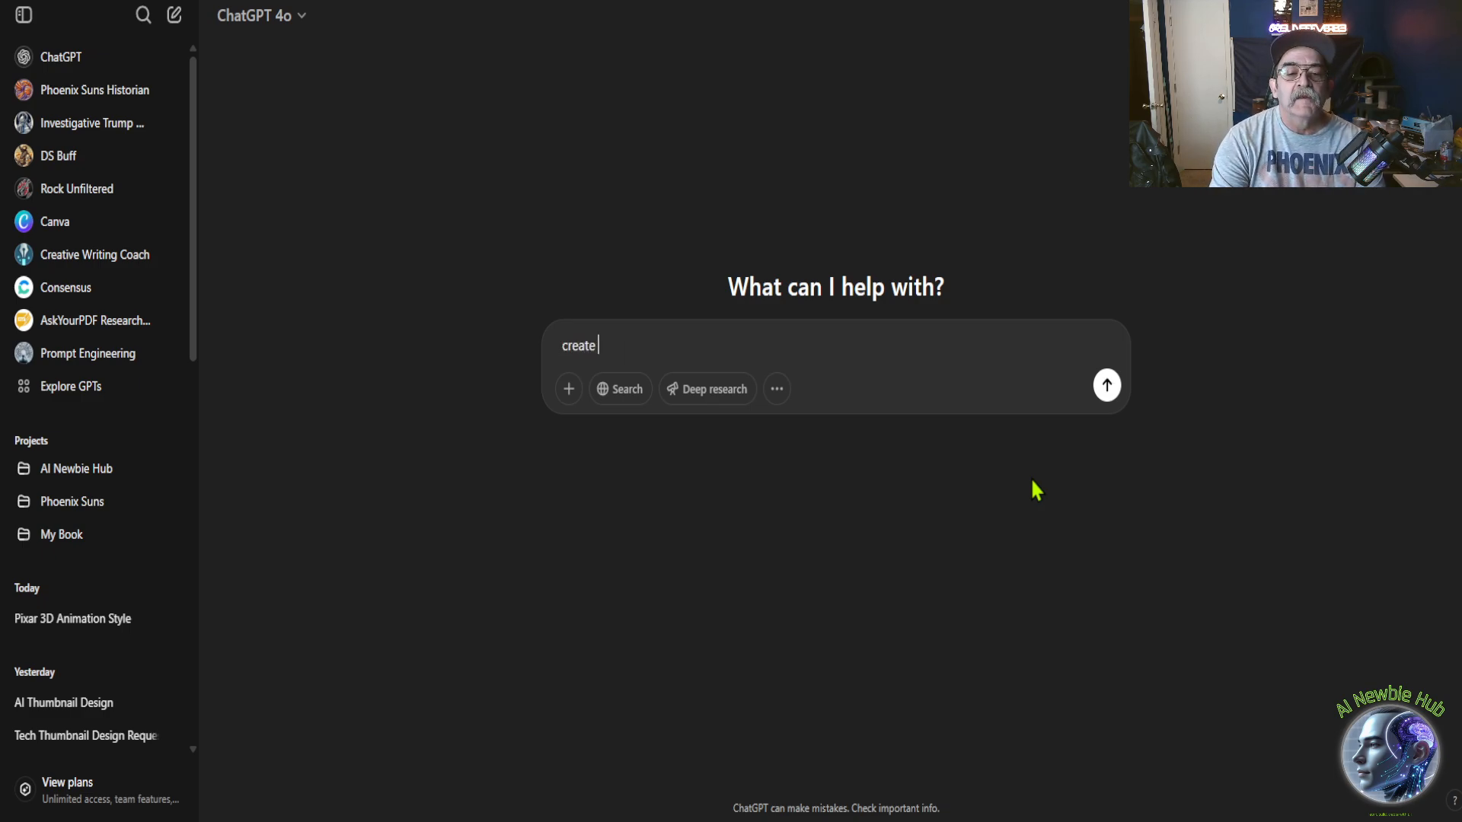
type("me a prompt")
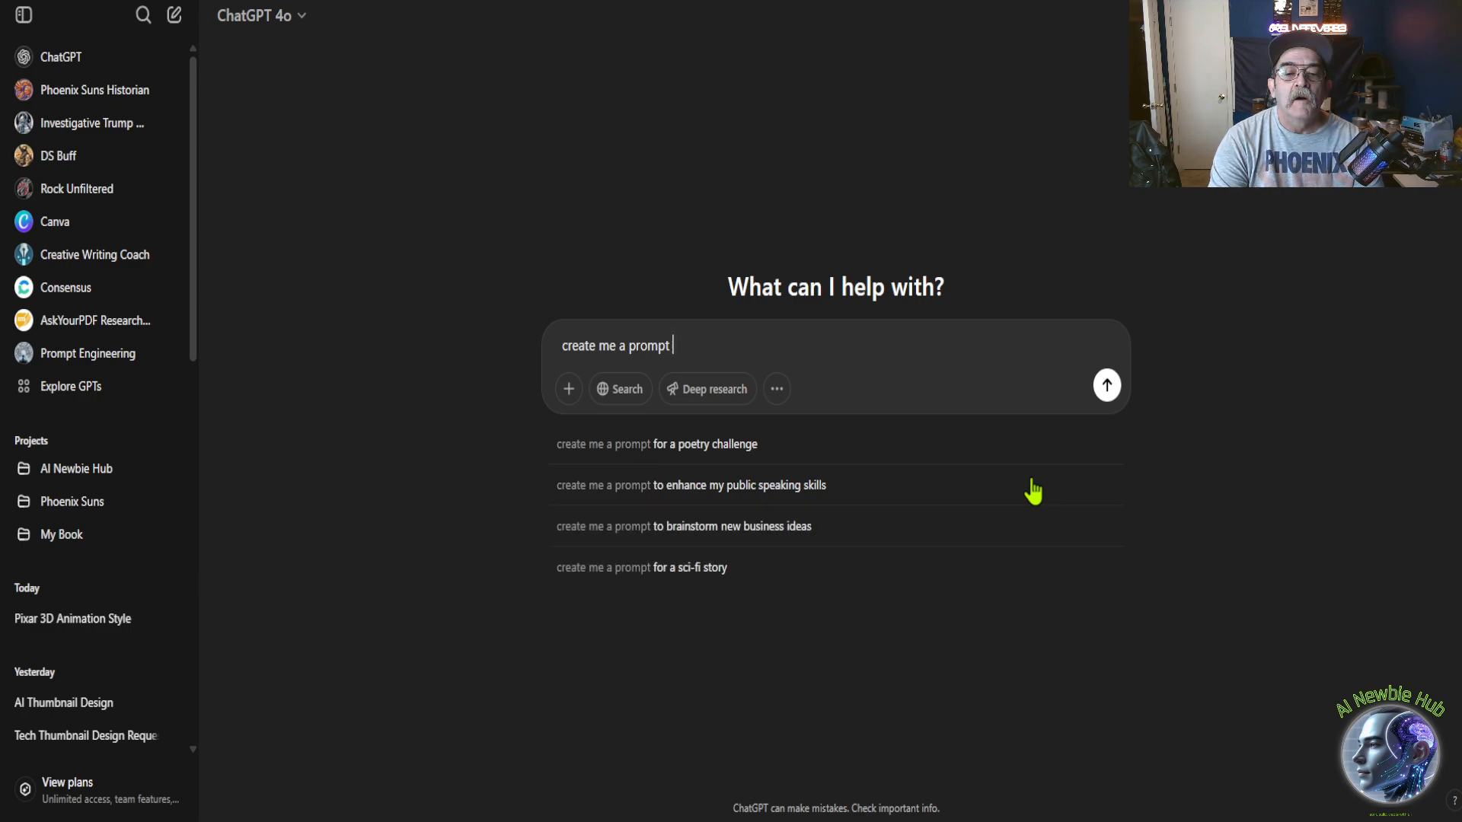
key("BackSpace")
key("BackSpace")
key("BackSpace")
key("BackSpace")
key("BackSpace")
key("BackSpace")
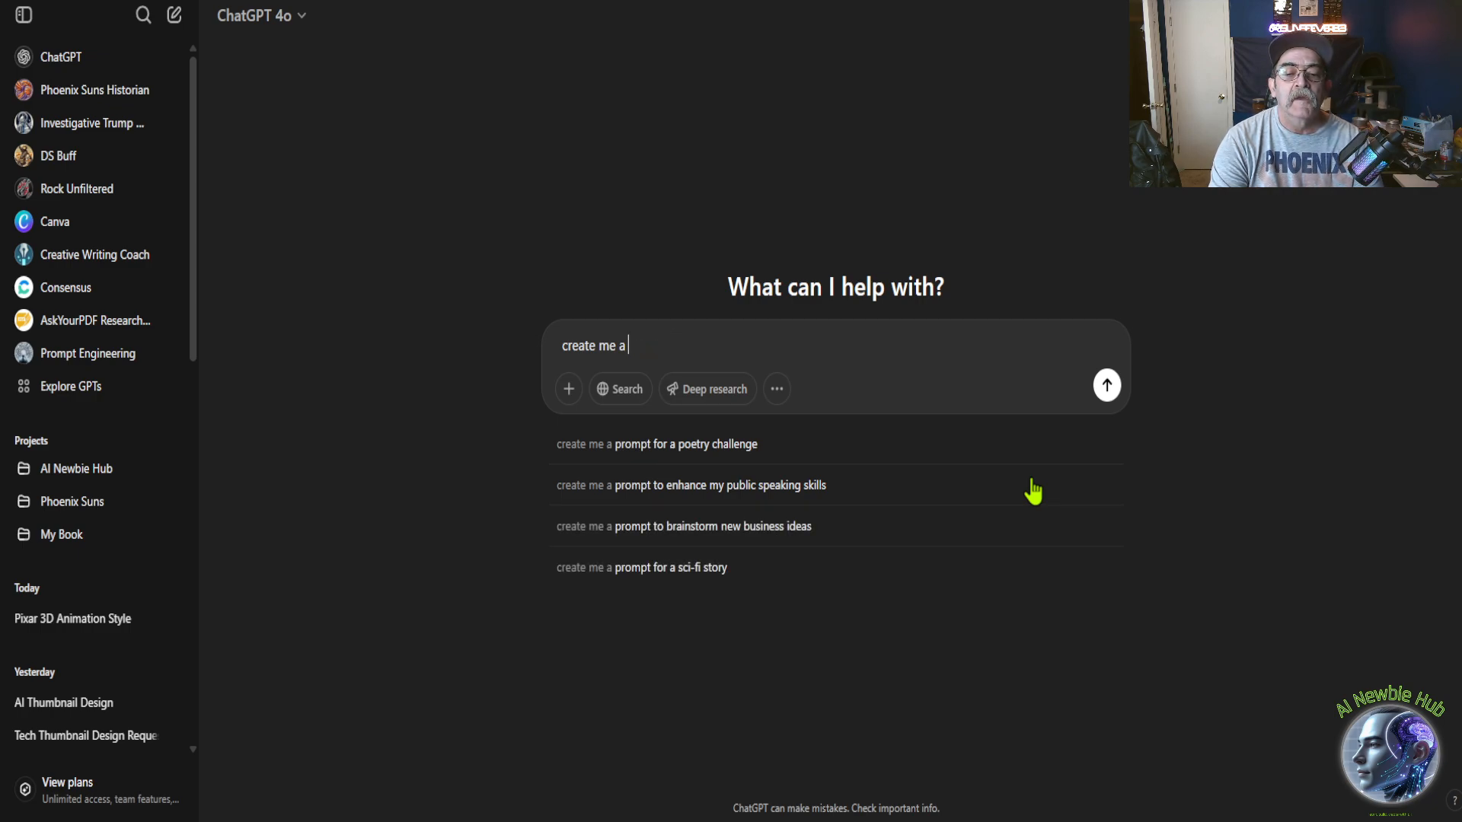
type("prompt ")
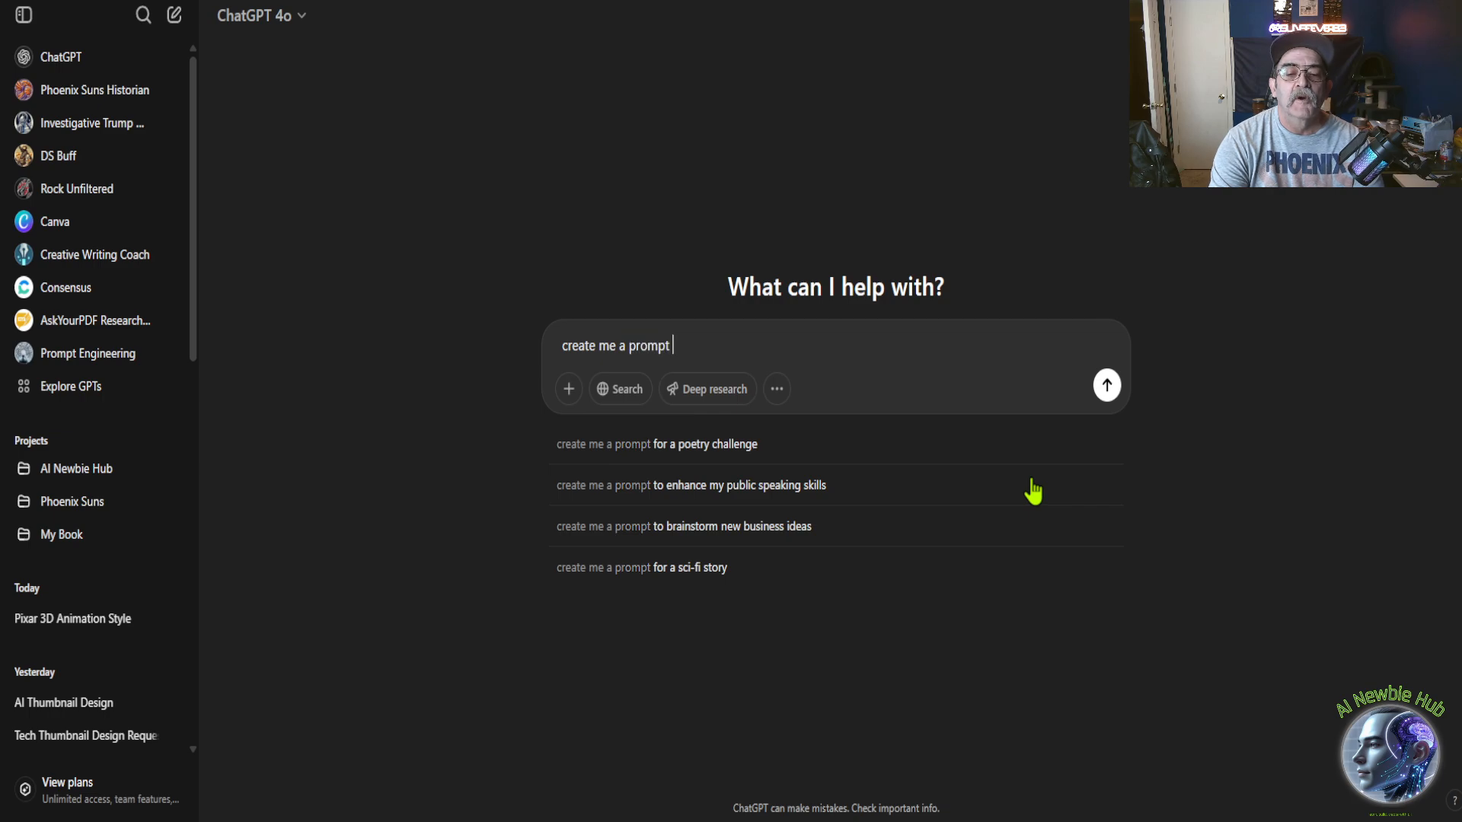
type("for an image ")
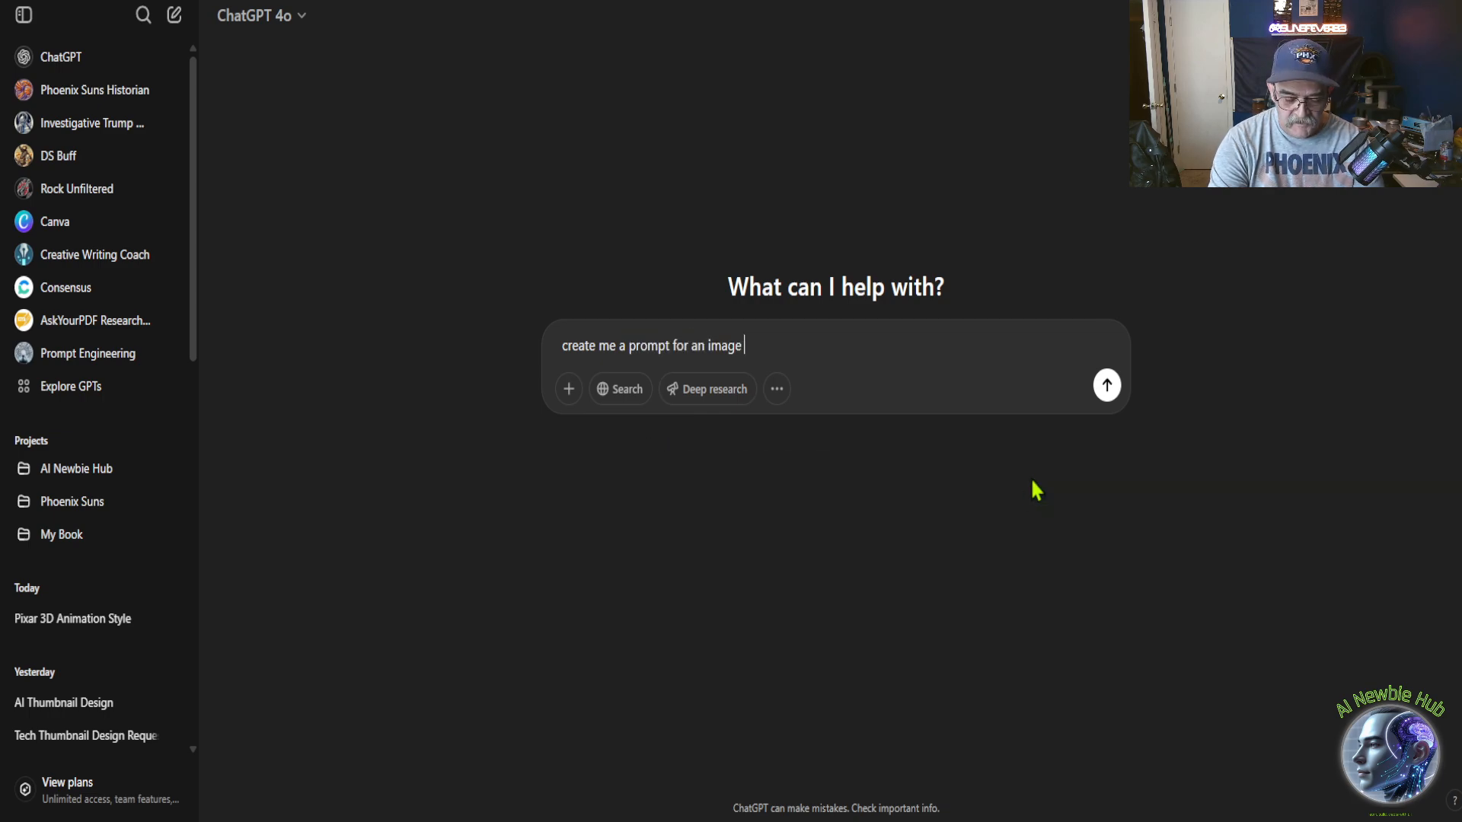
type("of a dragon ")
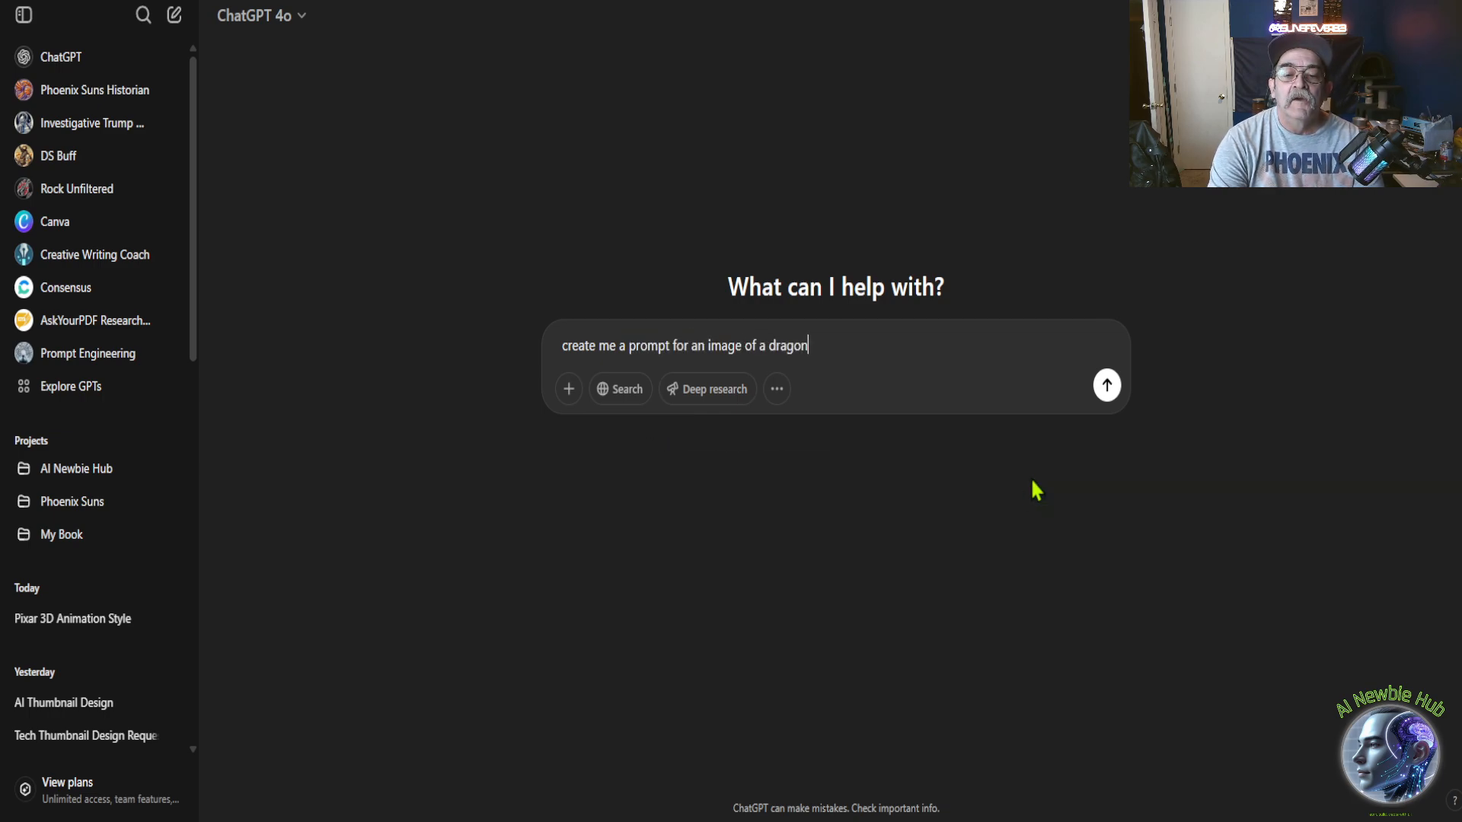
type("play")
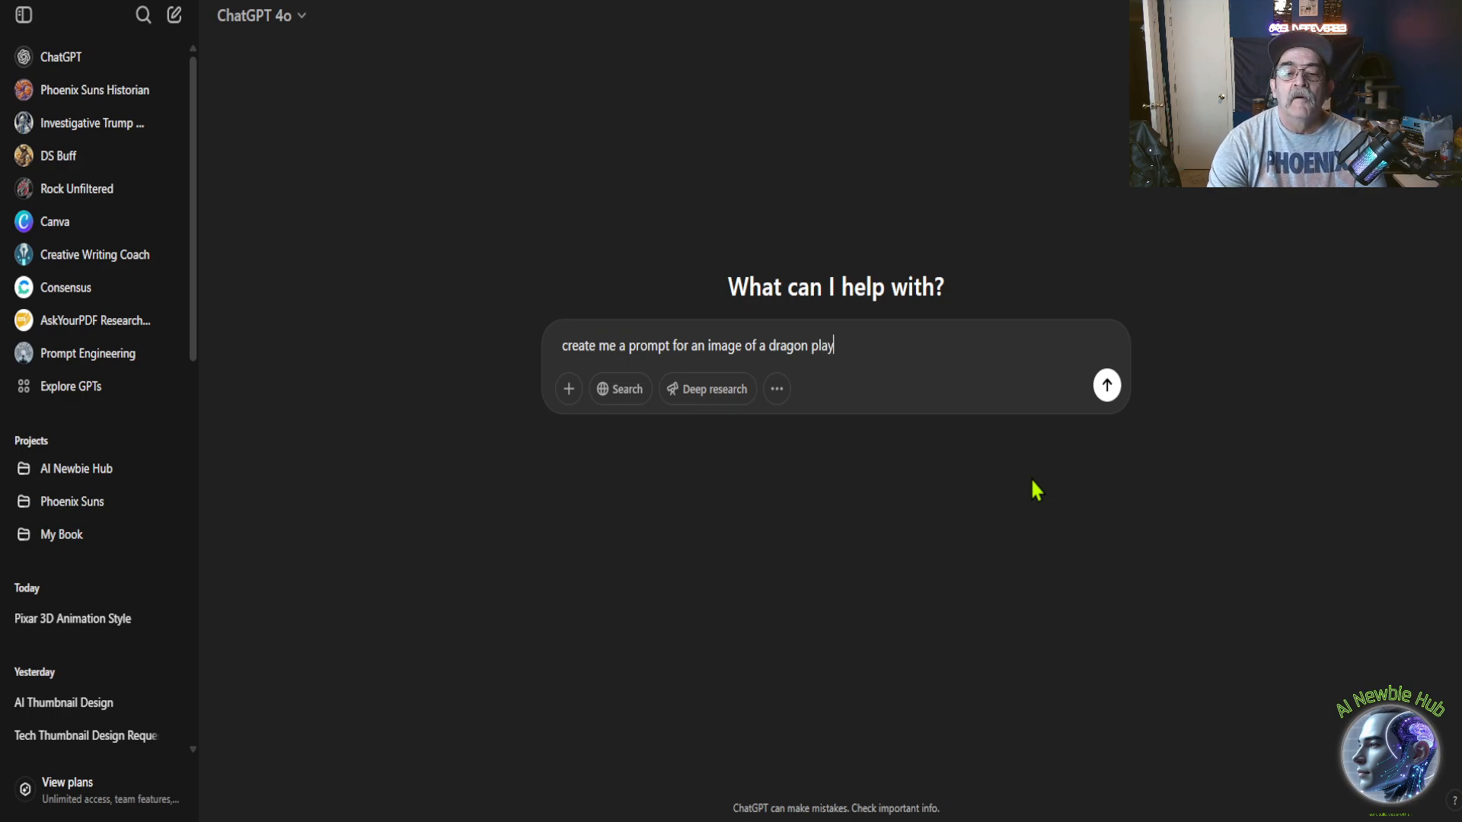
type("ing chess in the")
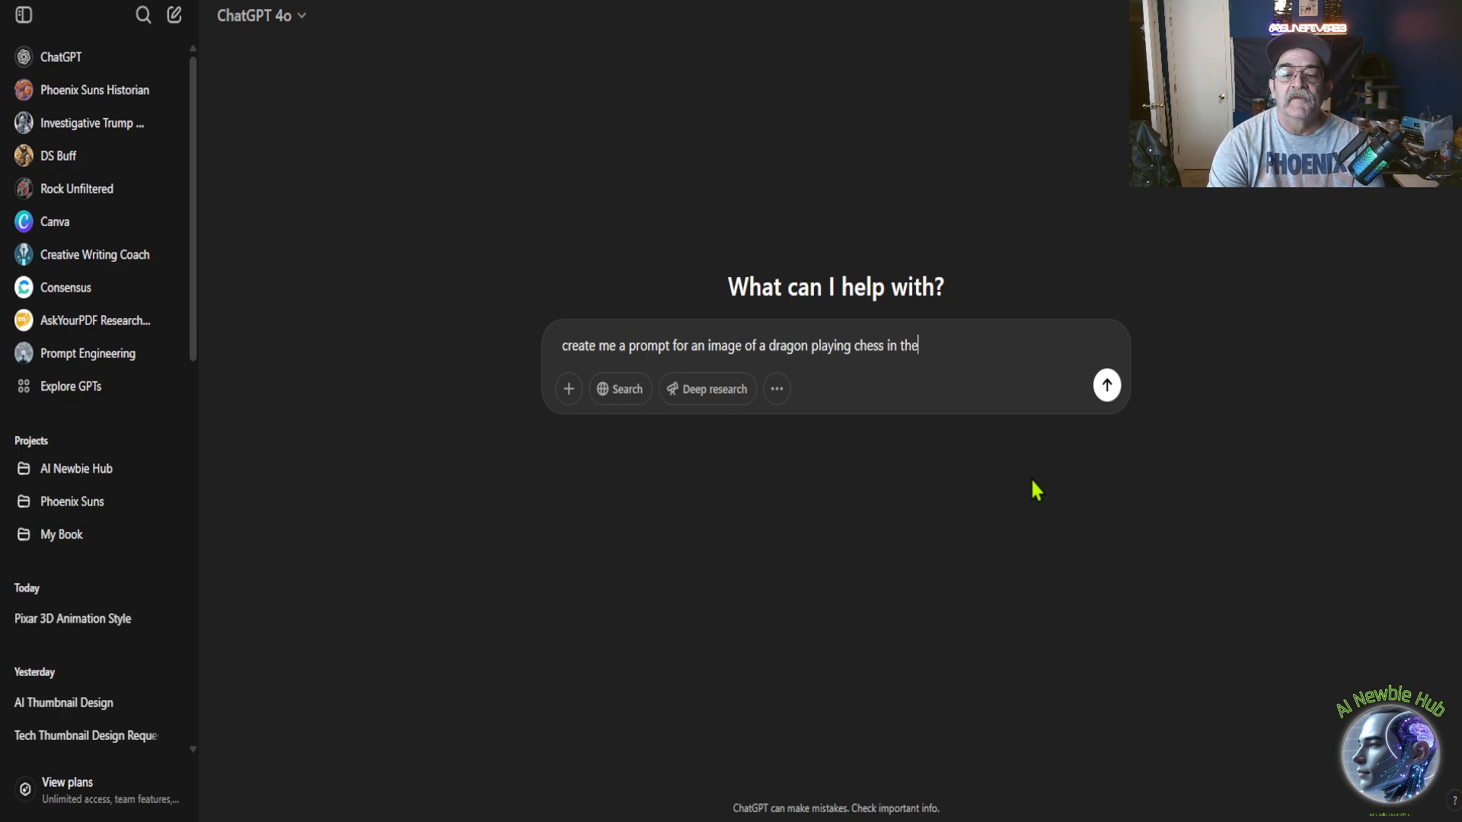
type(" park.")
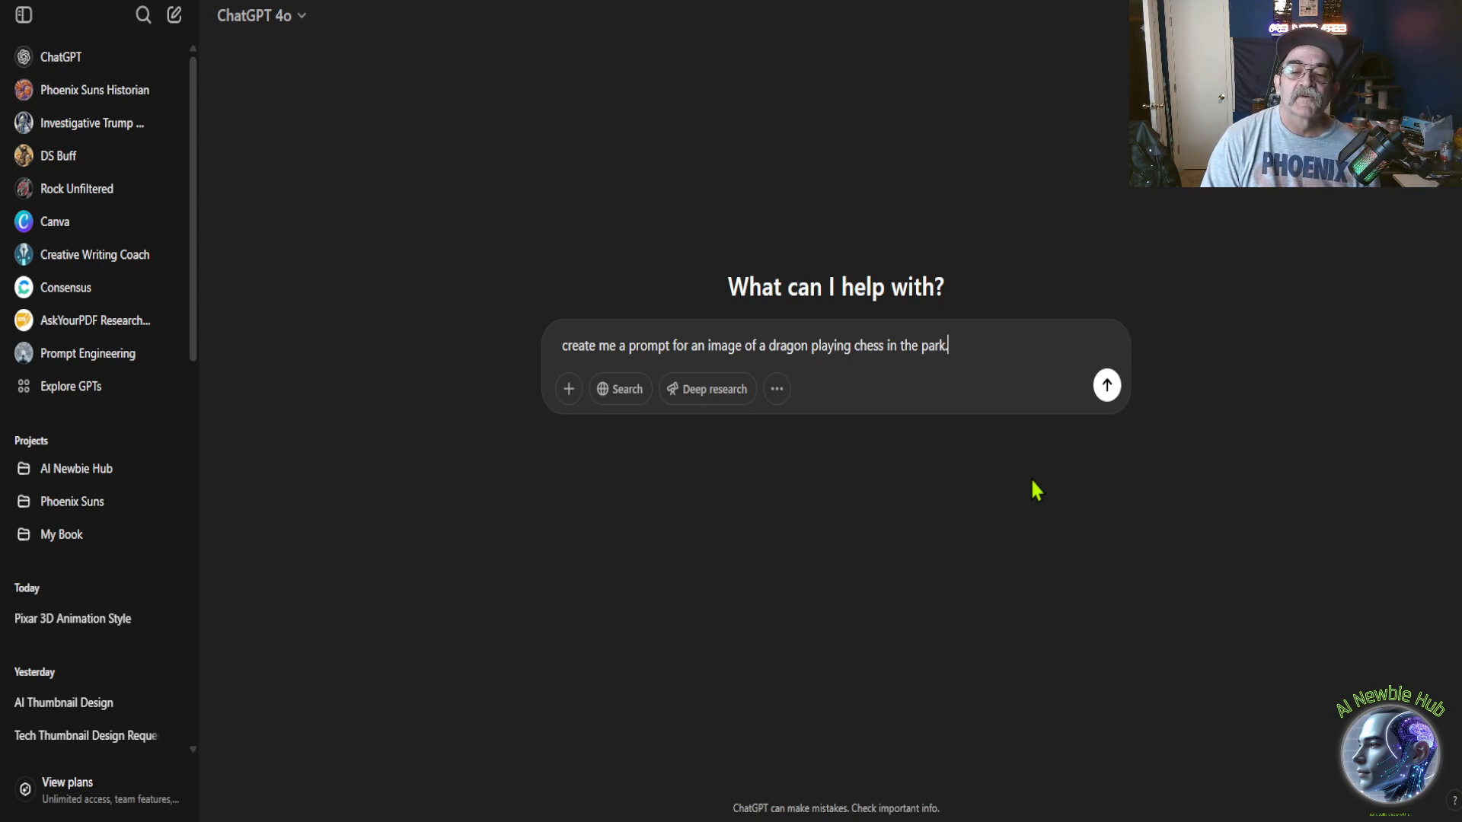
key("Return")
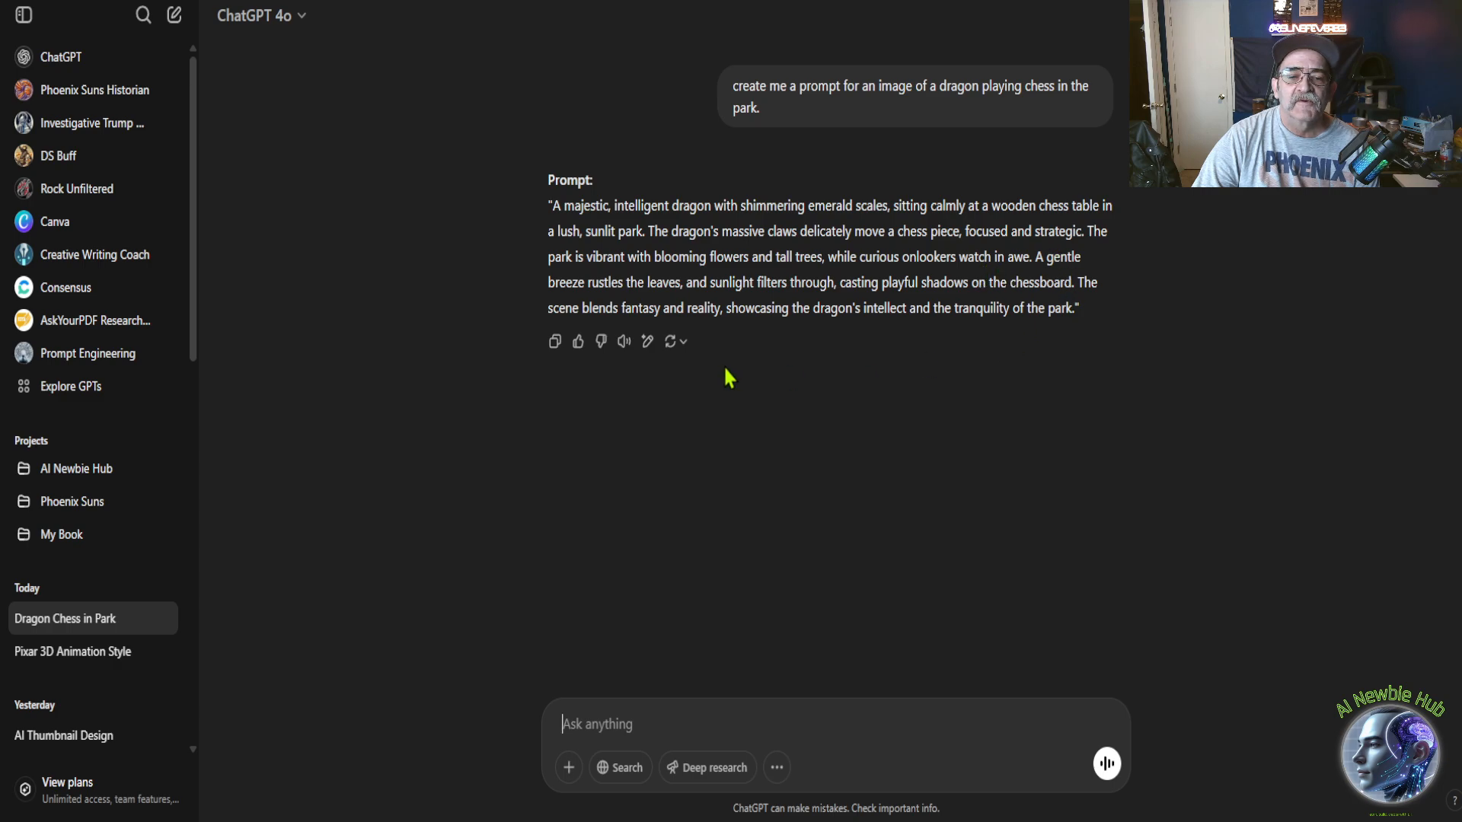
Step: Copy the full text of the generated dragon prompt, from "A majestic, intelligent dragon" to "tranquility of the park"
triple_click(840, 257)
left_click(834, 258)
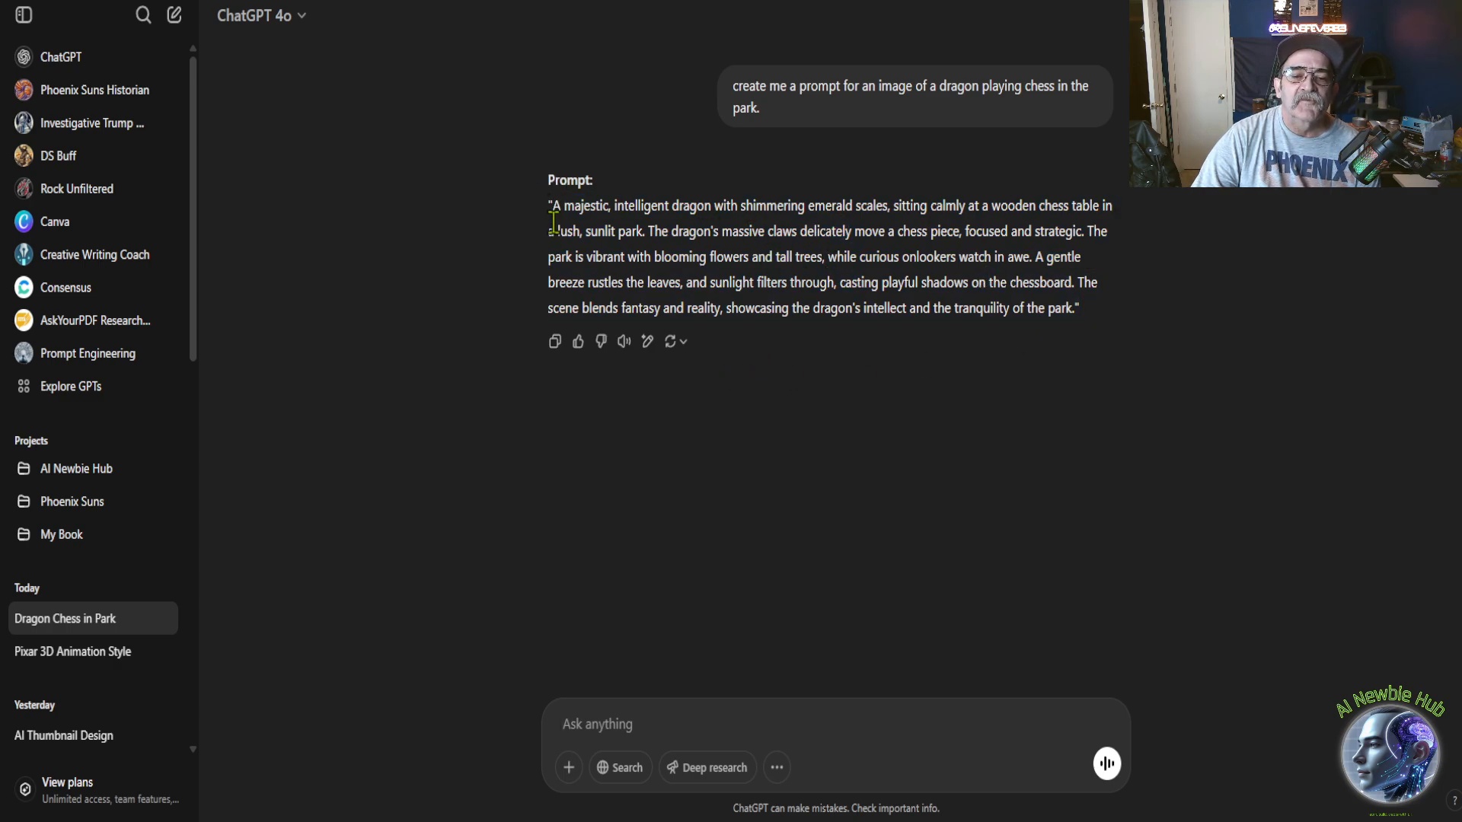
left_click_drag(550, 205, 1078, 307)
key("ctrl+c")
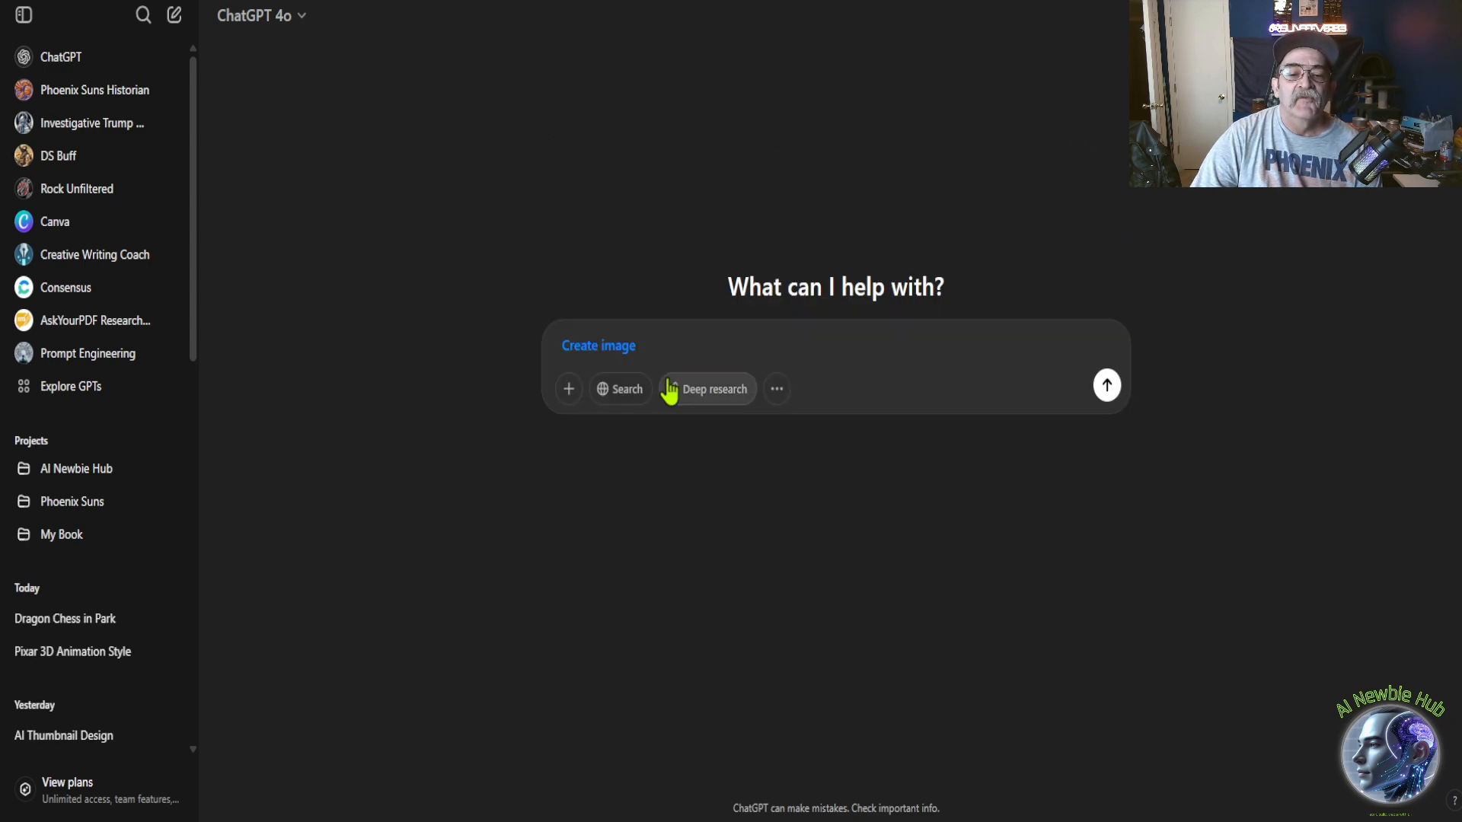
Step: Submit the copied dragon prompt in a new ChatGPT chat with the Create image tool
left_click(780, 403)
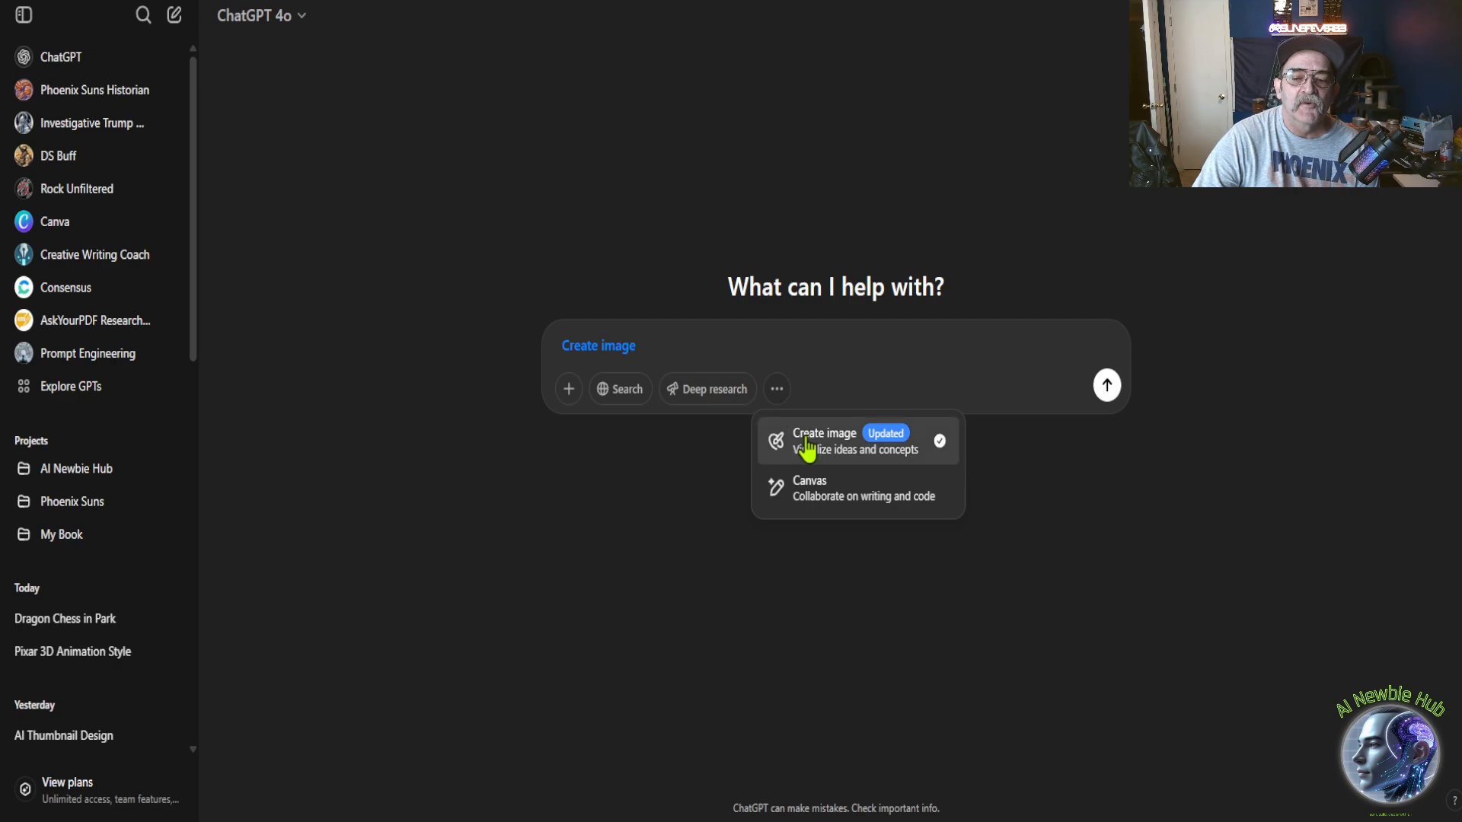
left_click(738, 361)
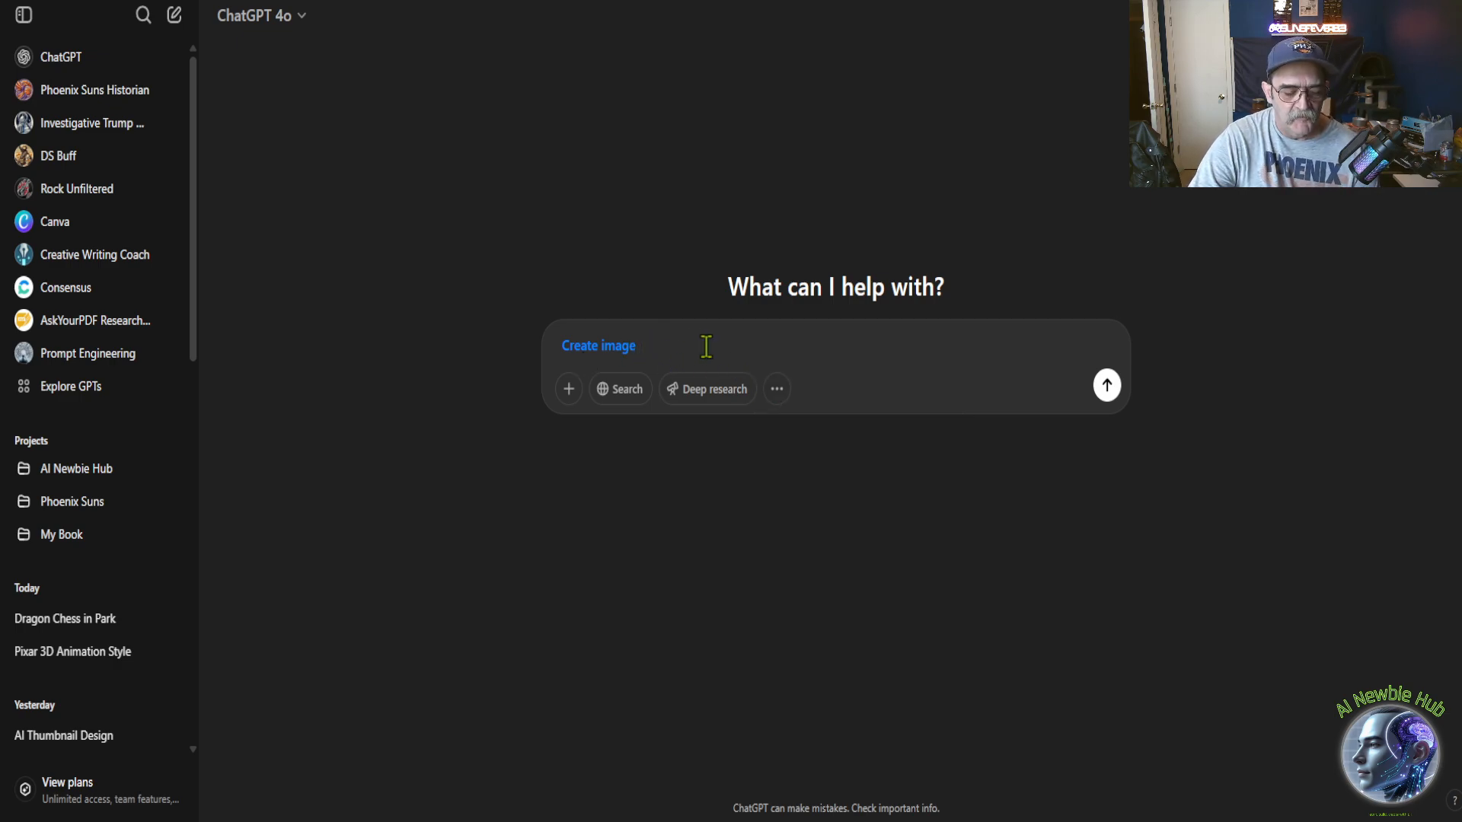
key("ctrl+v")
key("Return")
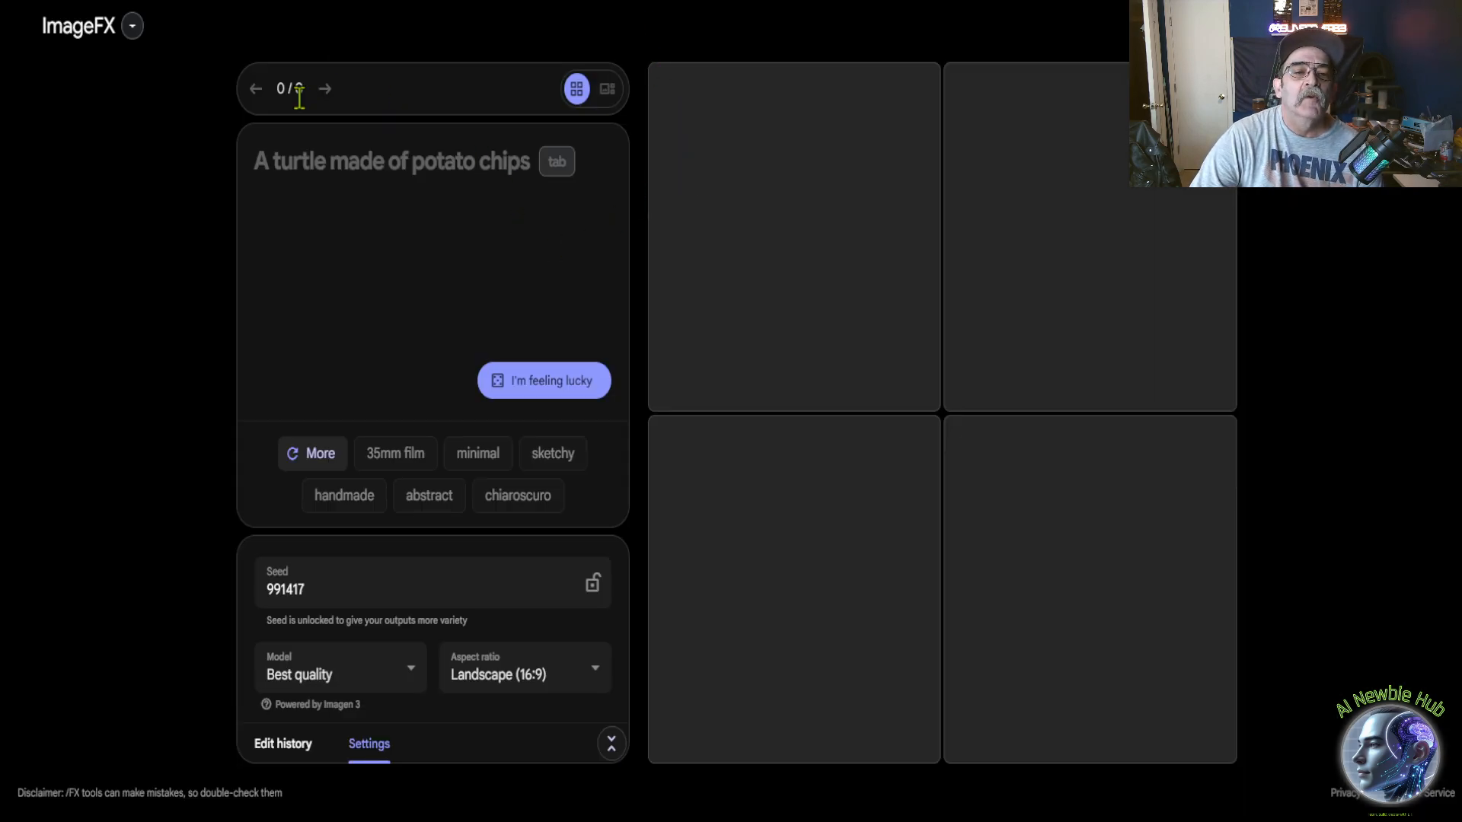
Step: Switch to ImageFX and generate images from the copied dragon prompt
left_click(314, 162)
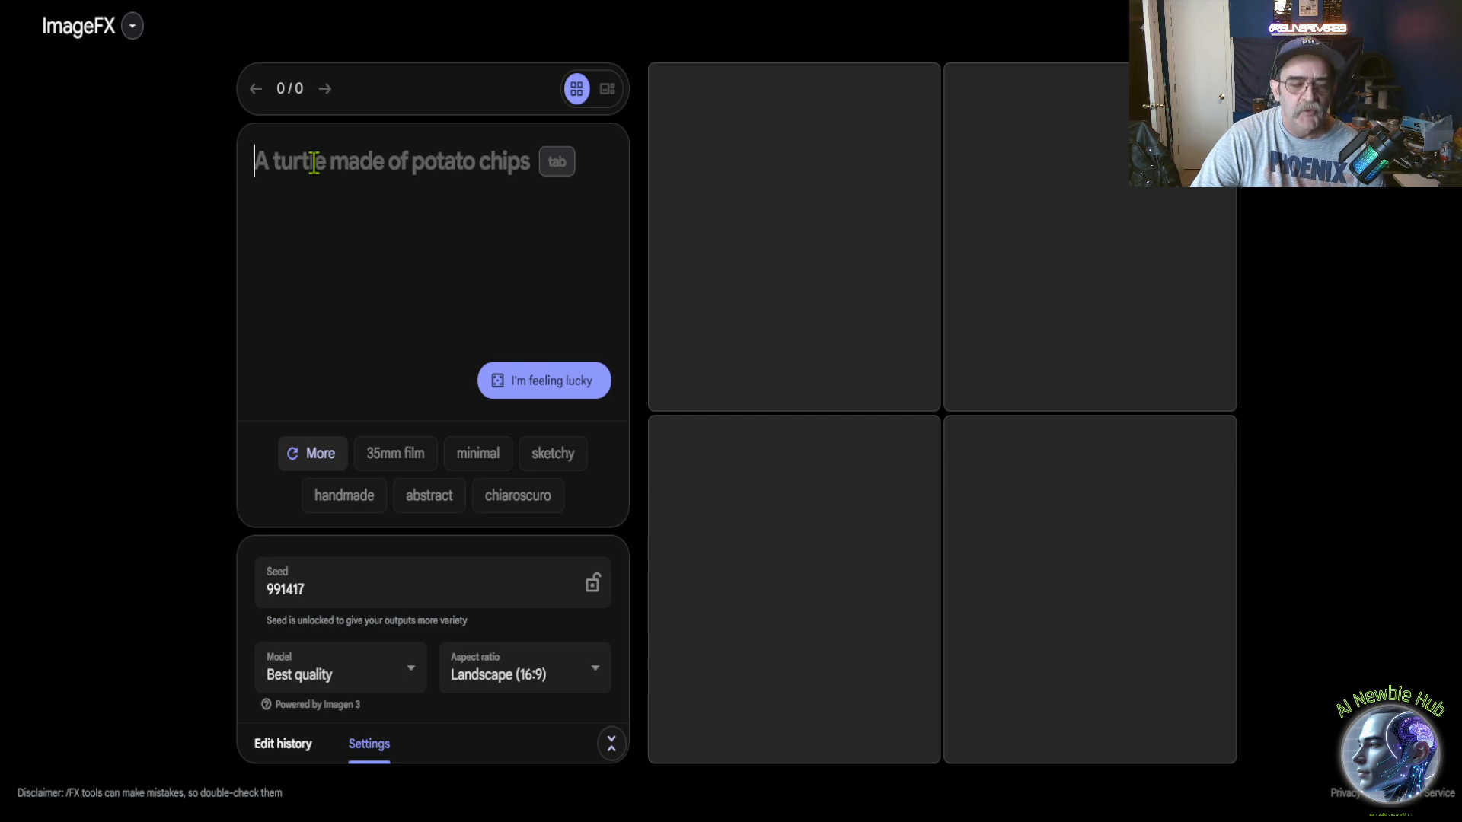
key("ctrl+v")
key("Return")
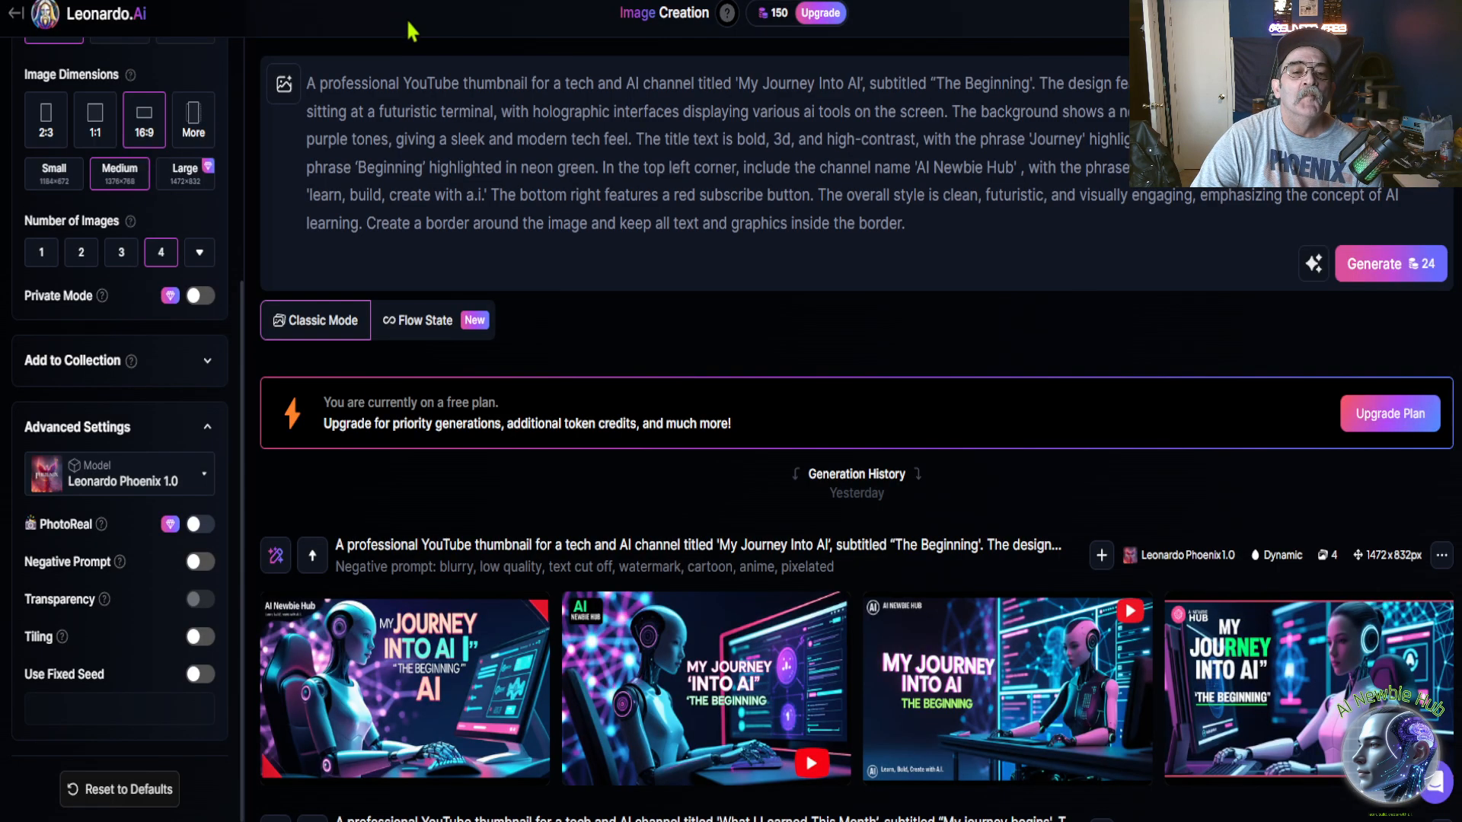
Step: Switch to Leonardo.Ai and replace the entire existing thumbnail prompt with the copied dragon prompt
left_click_drag(439, 139, 444, 164)
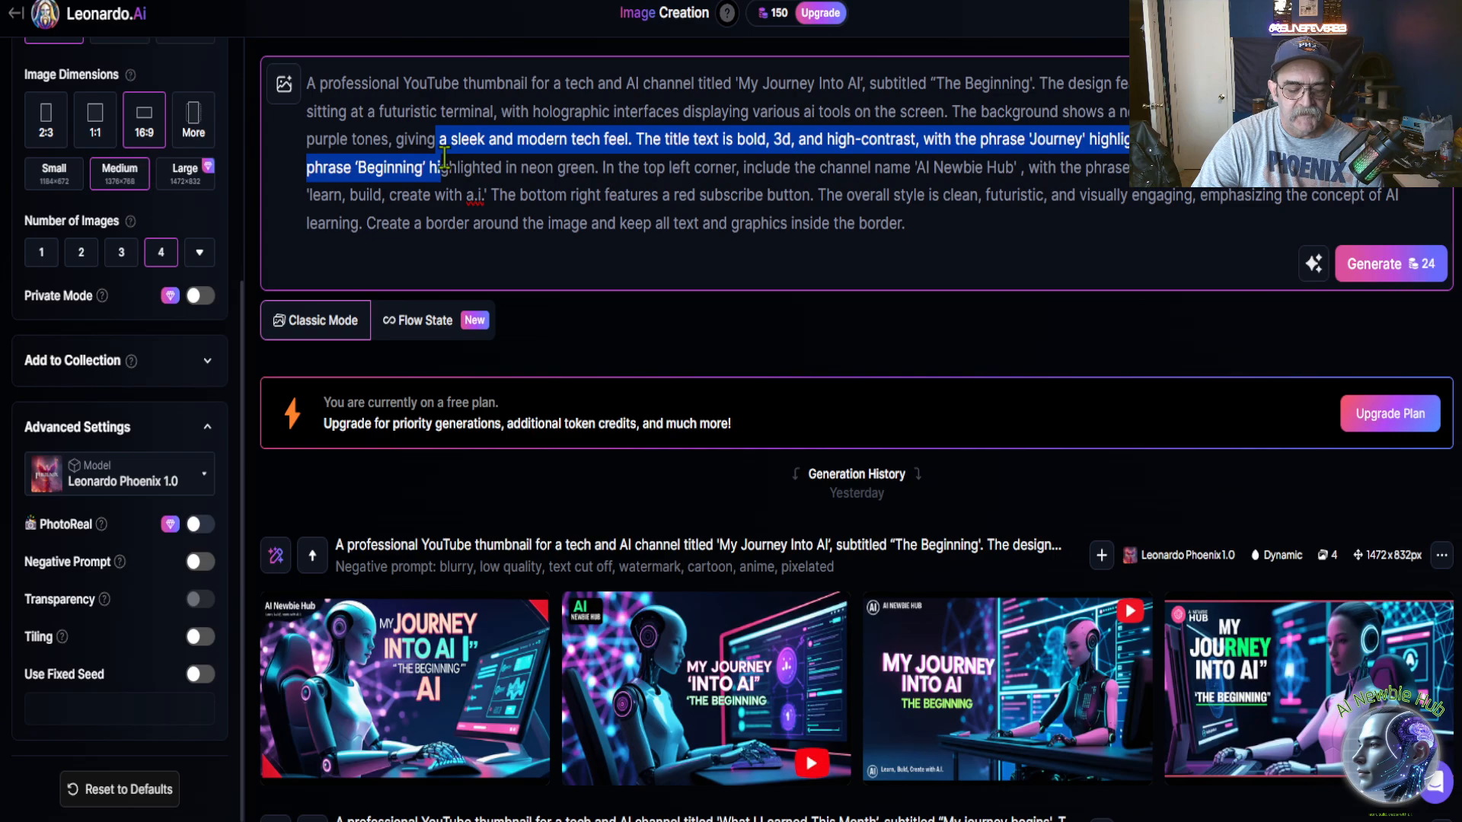
key("ctrl+a")
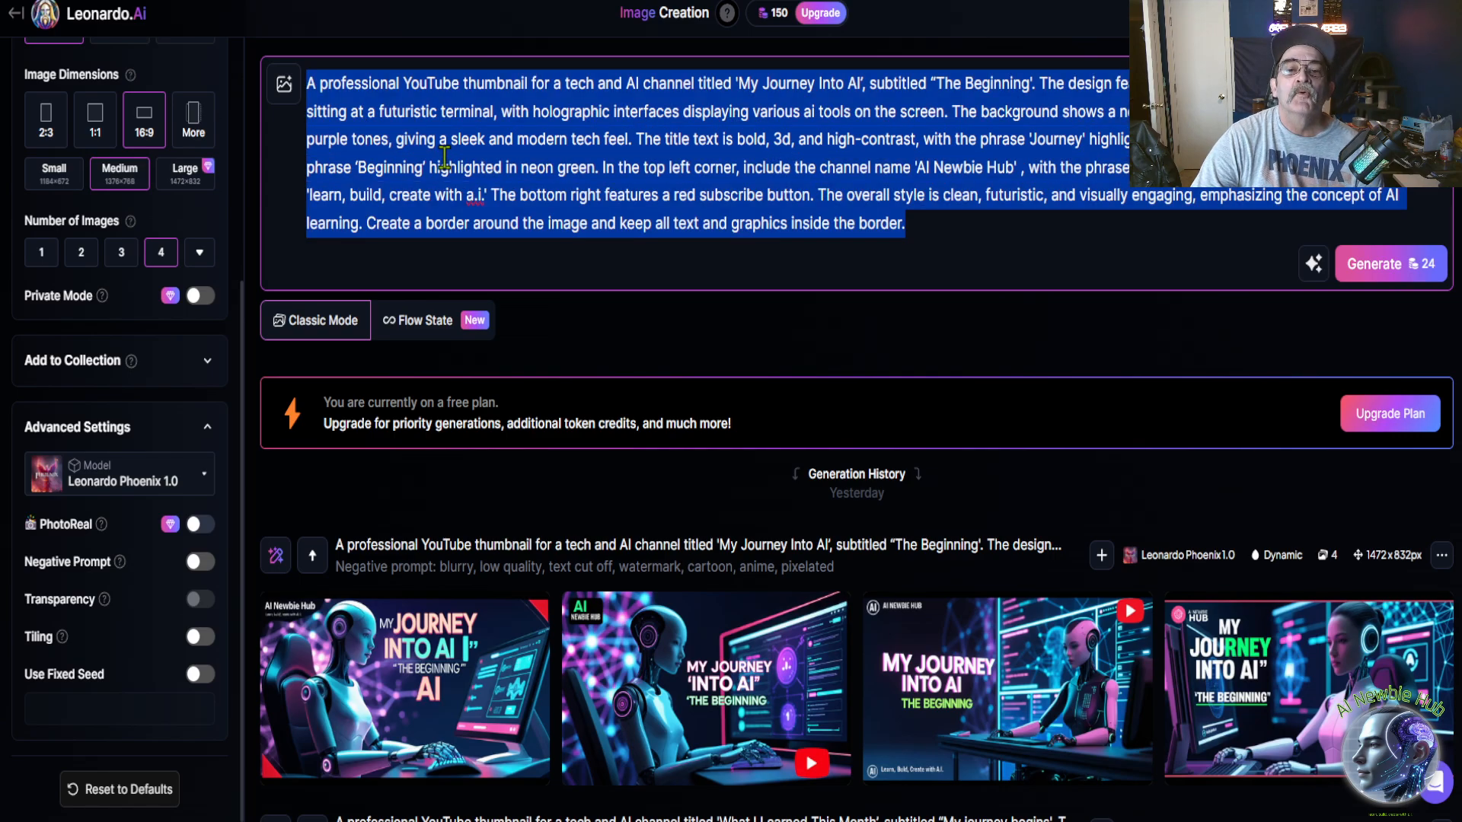
key("ctrl+v")
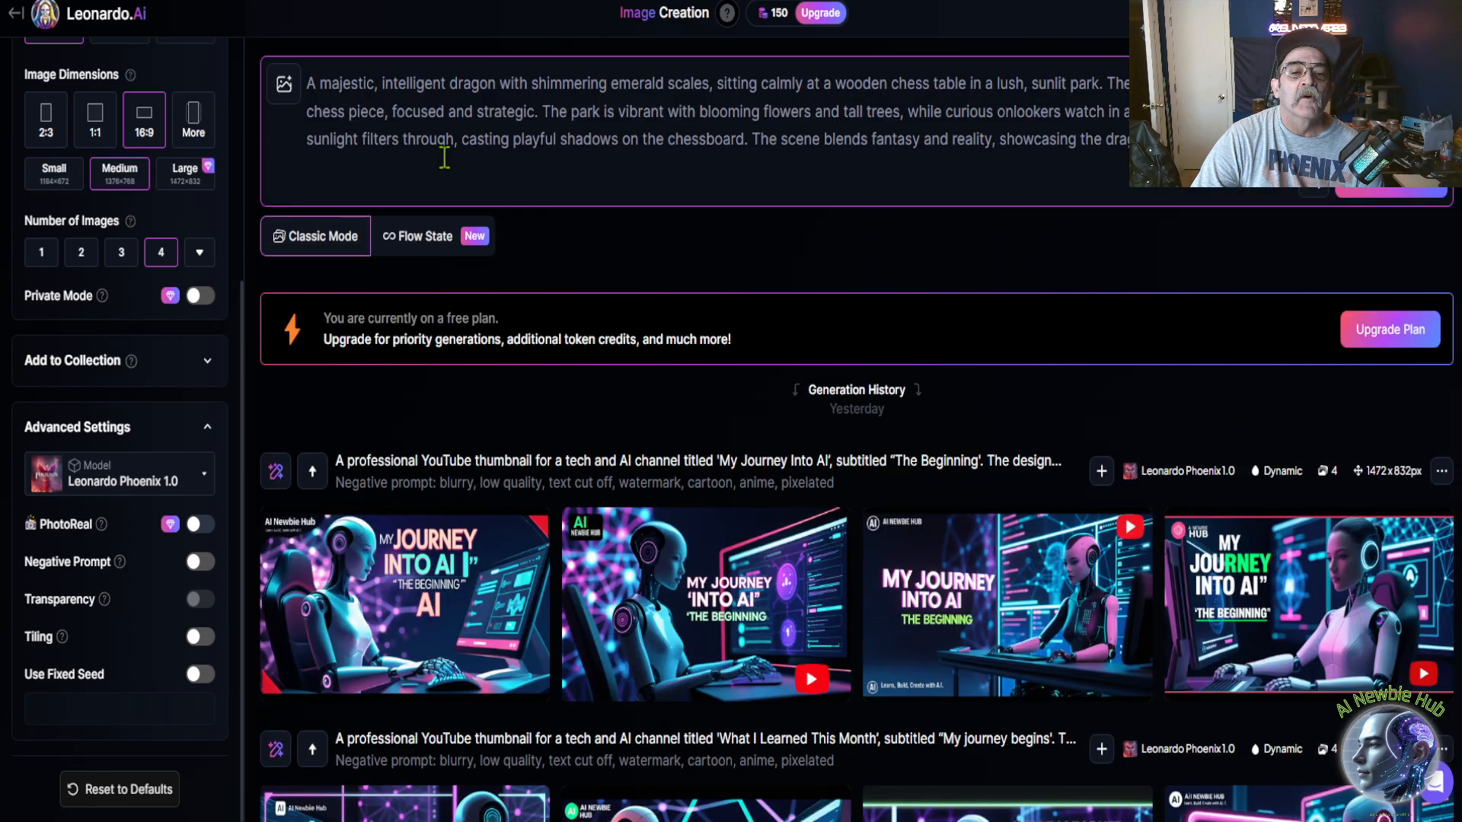
Step: Check the available models, keep Leonardo Phoenix 1.0, and generate four images from the dragon prompt
mouse_move(805, 26)
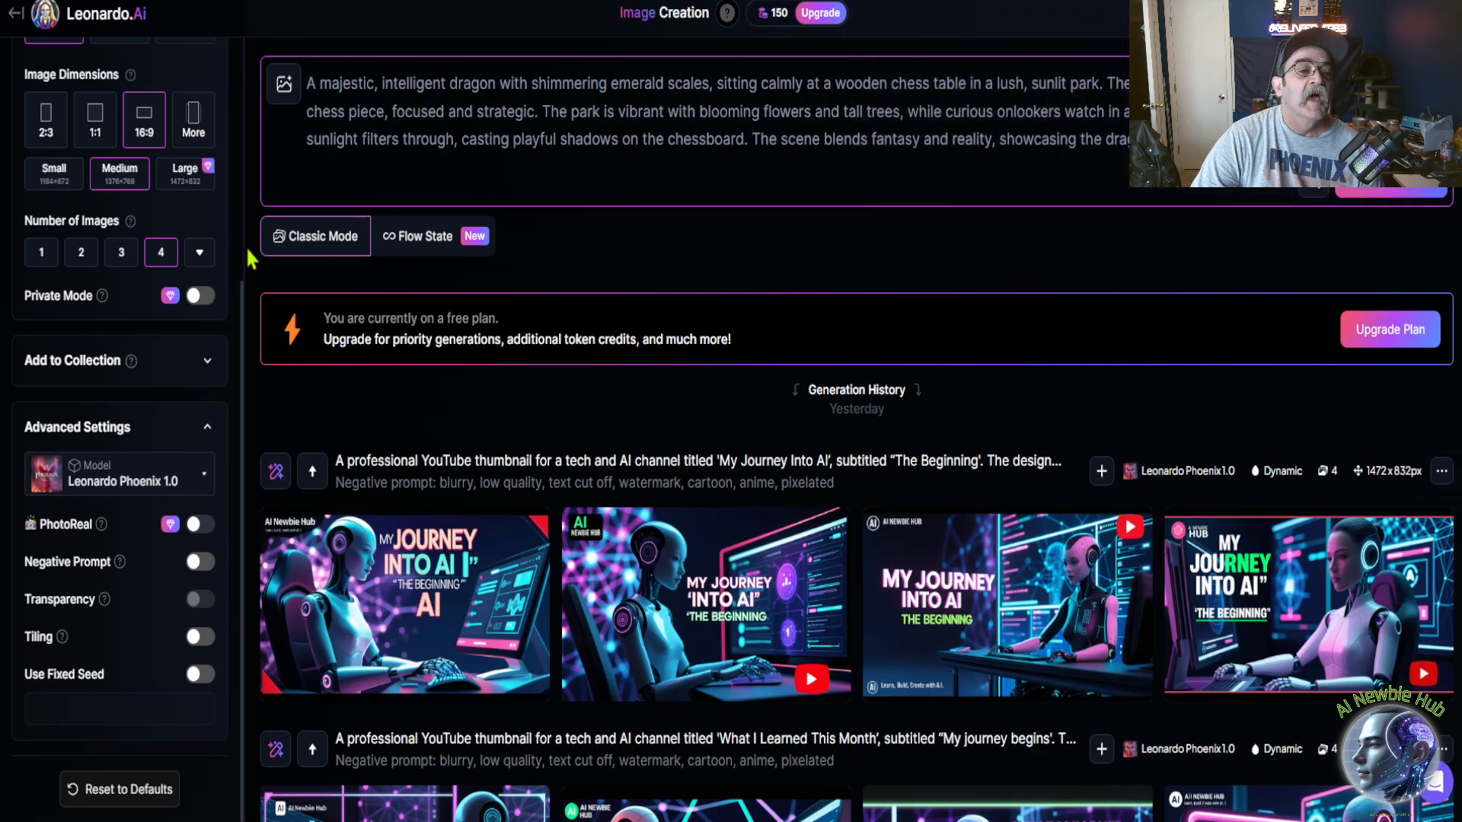
left_click(114, 491)
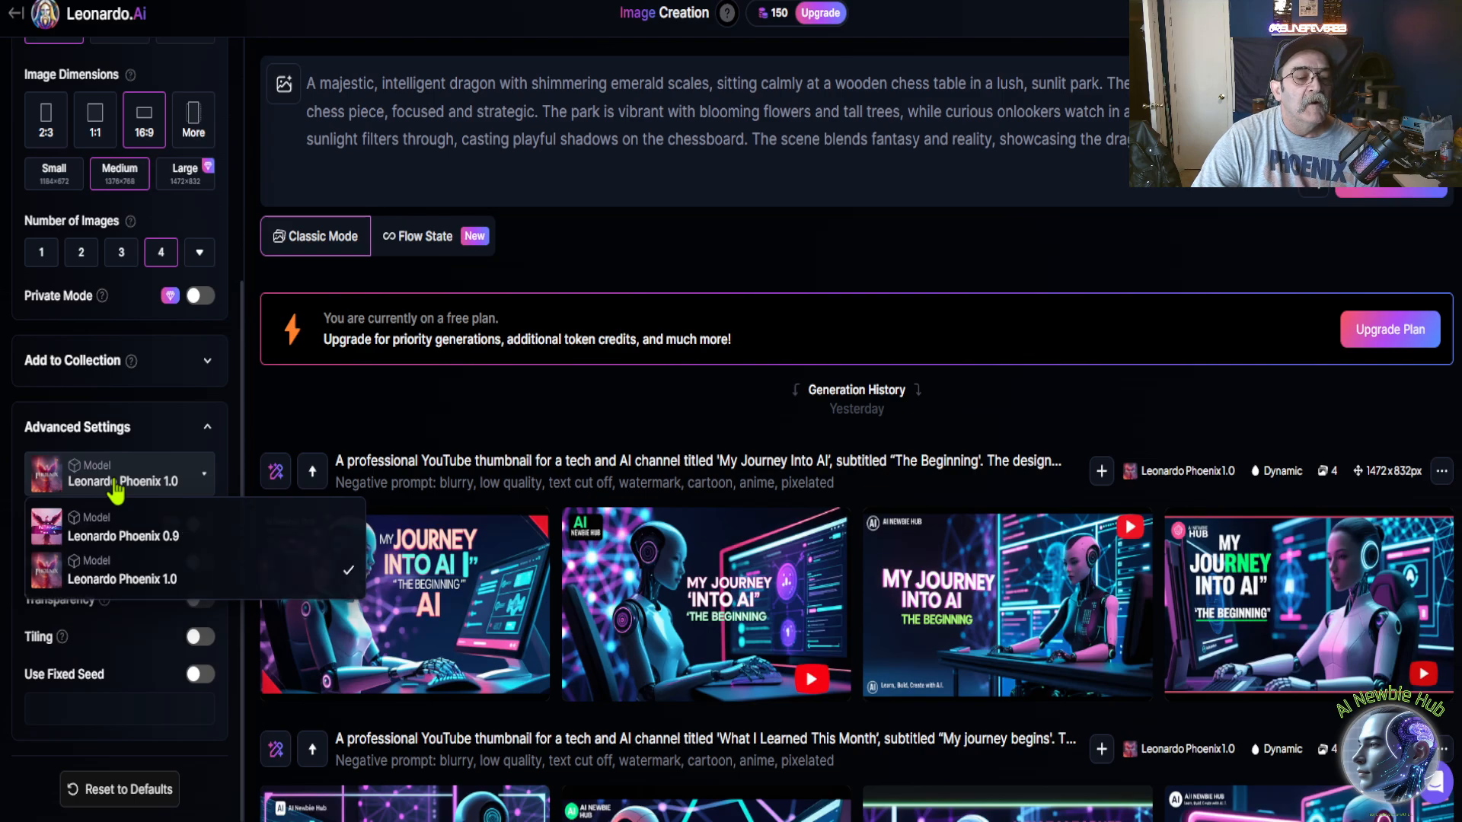
left_click(114, 491)
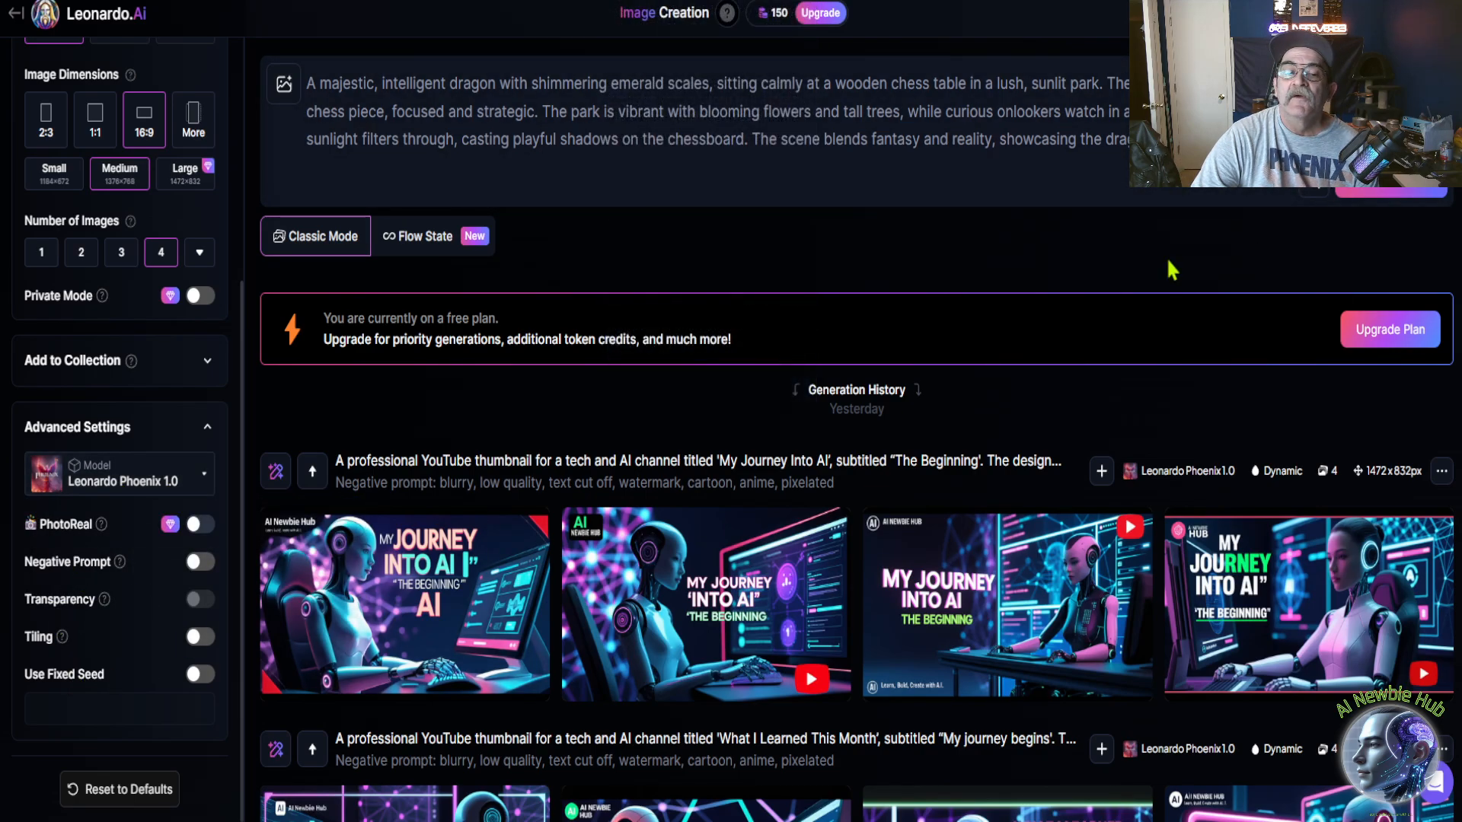
left_click(1397, 191)
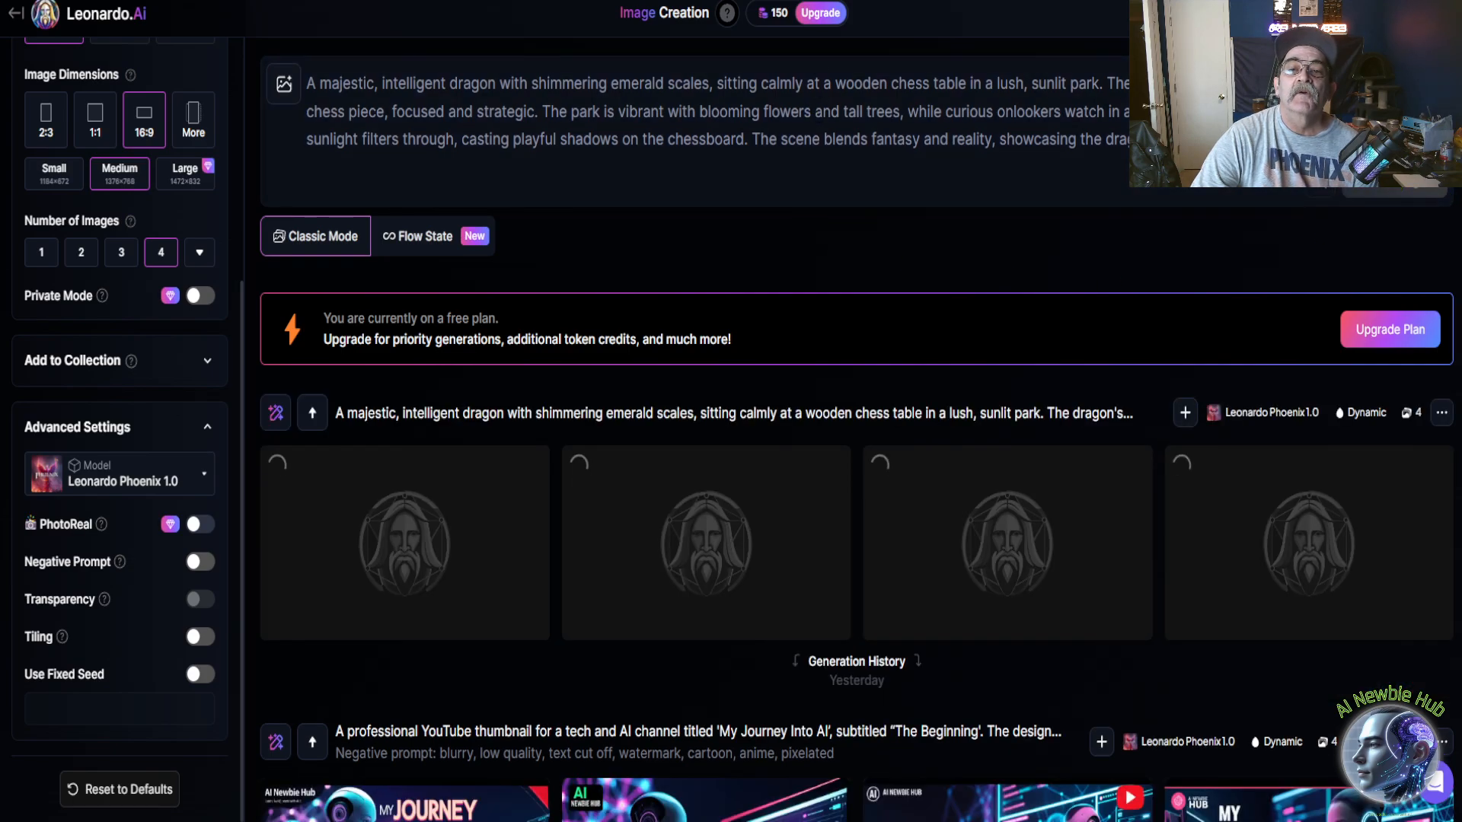
Step: Check the ChatGPT image's progress, and view each of the four dragon images in ImageFX enlarged
key("ctrl+Tab")
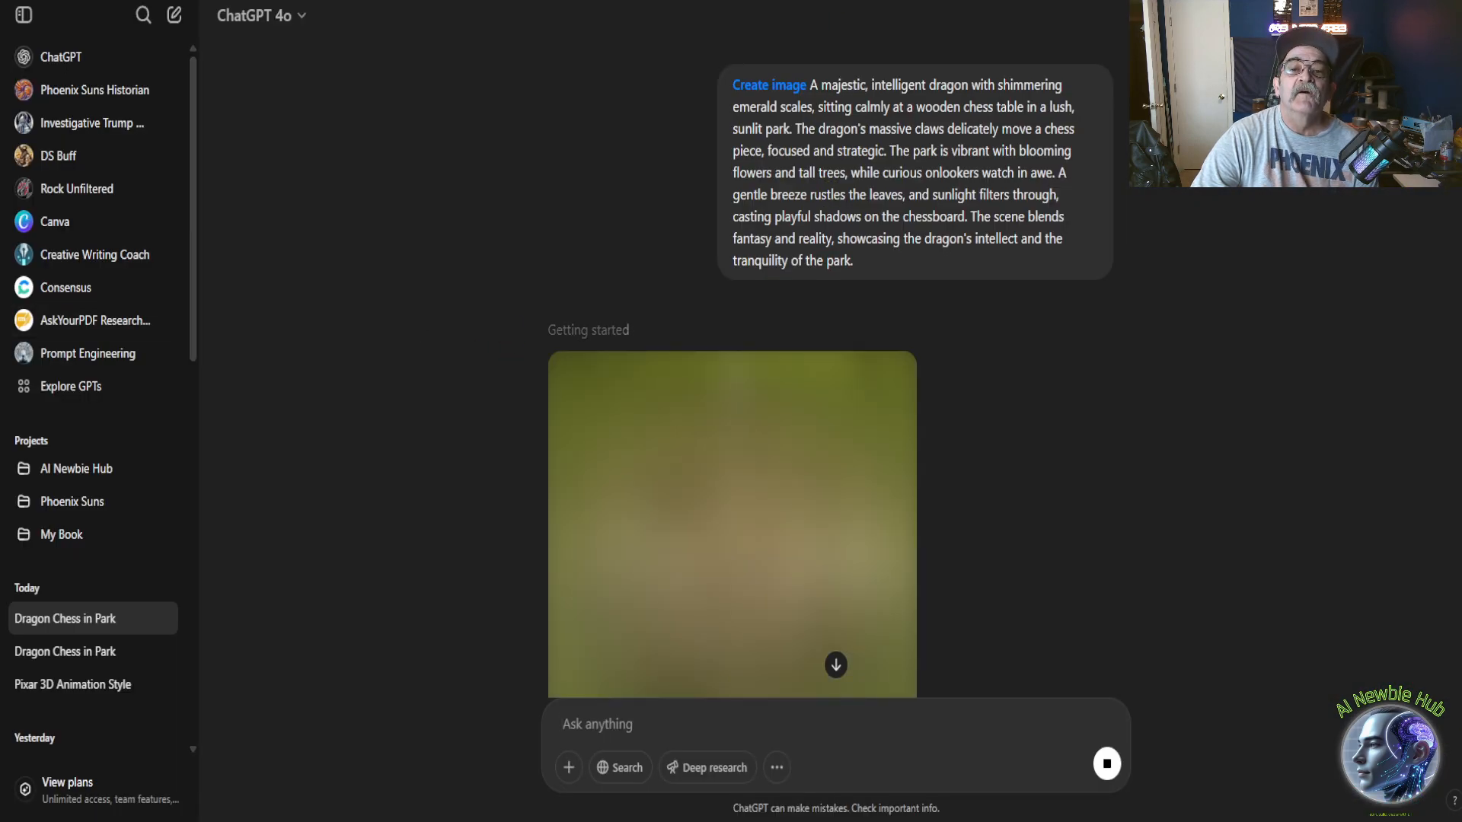
key("ctrl+Tab")
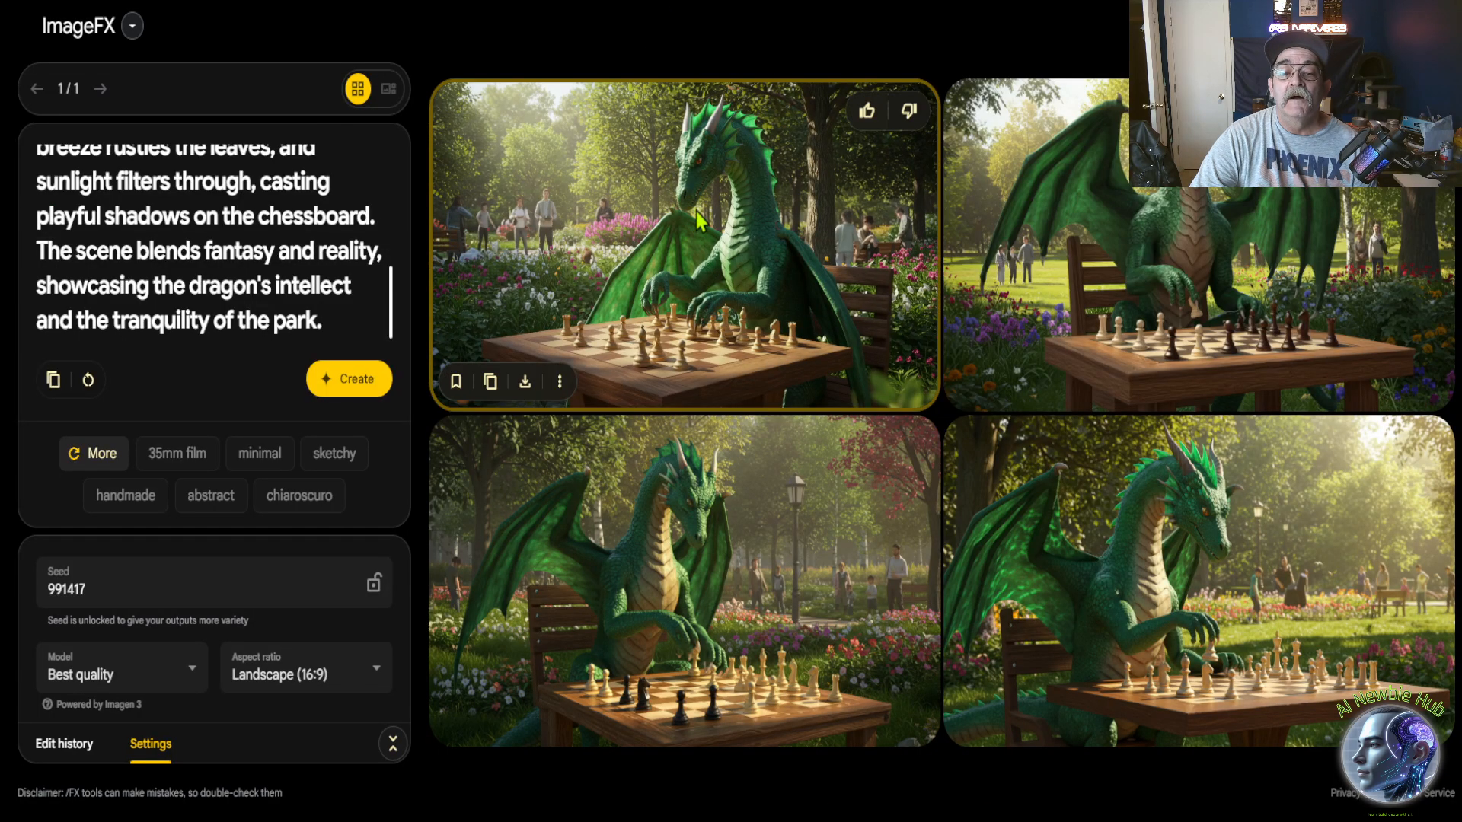
left_click(698, 221)
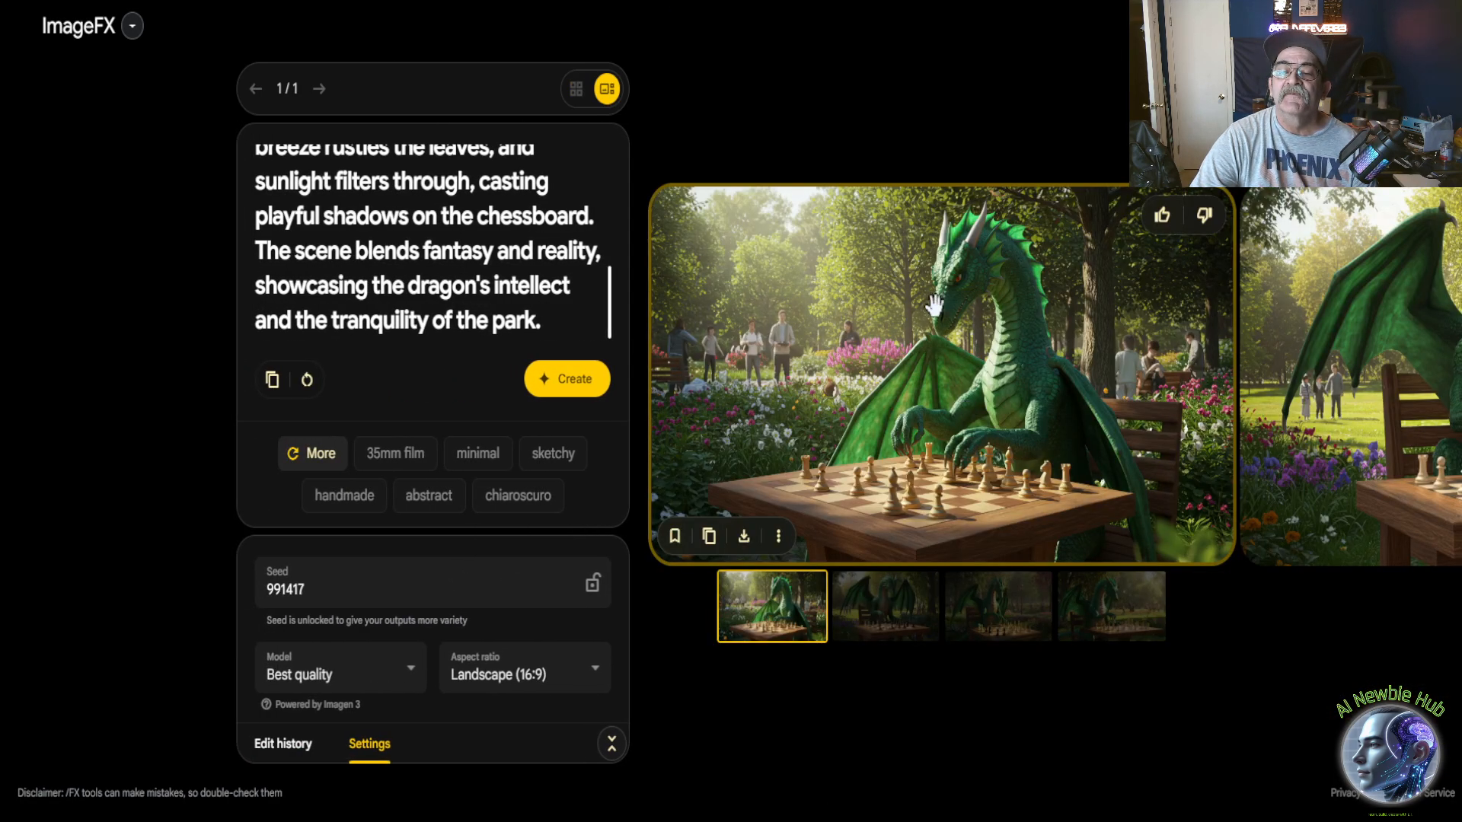
left_click(891, 637)
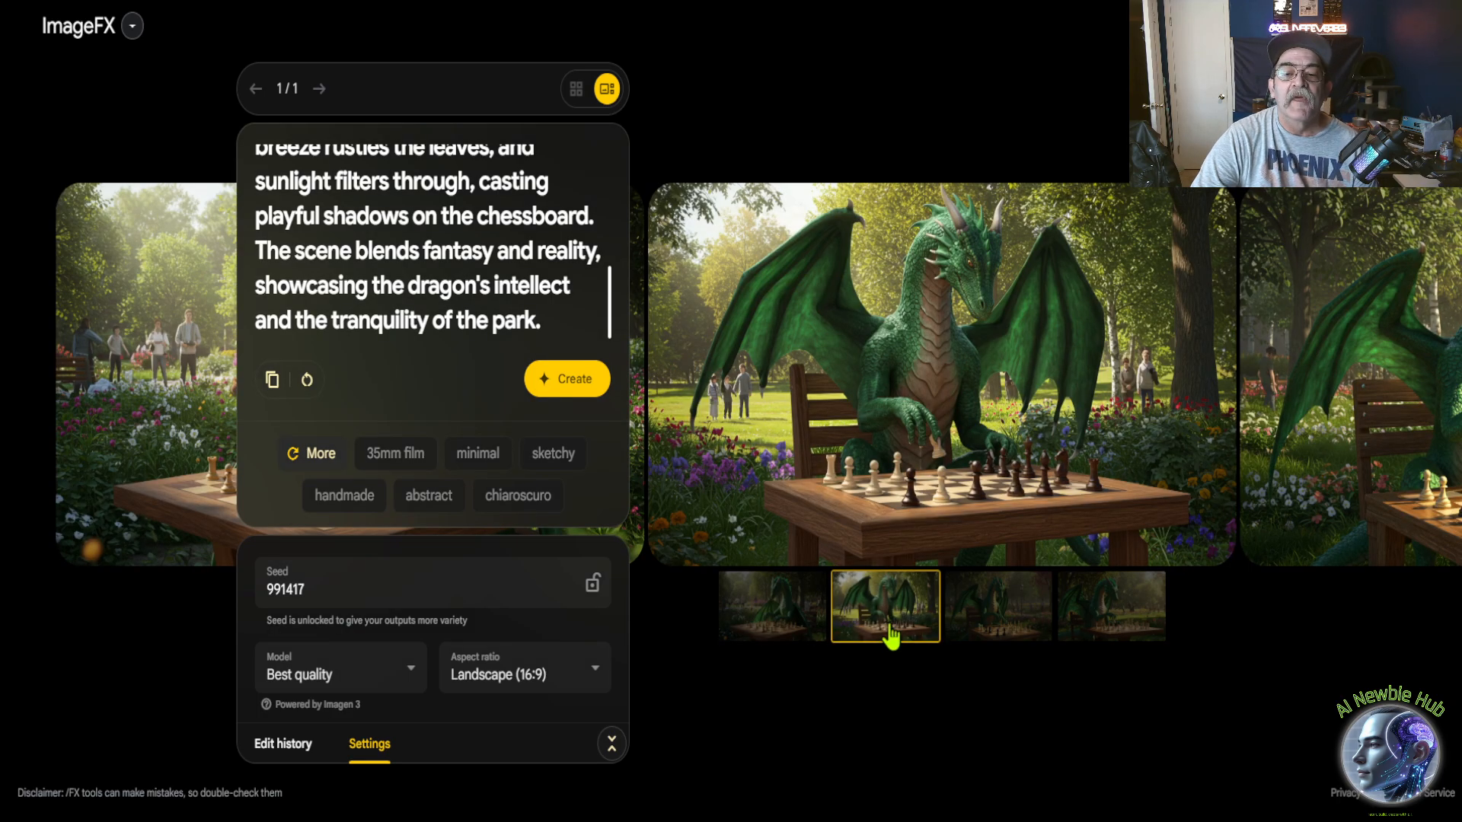
left_click(1013, 615)
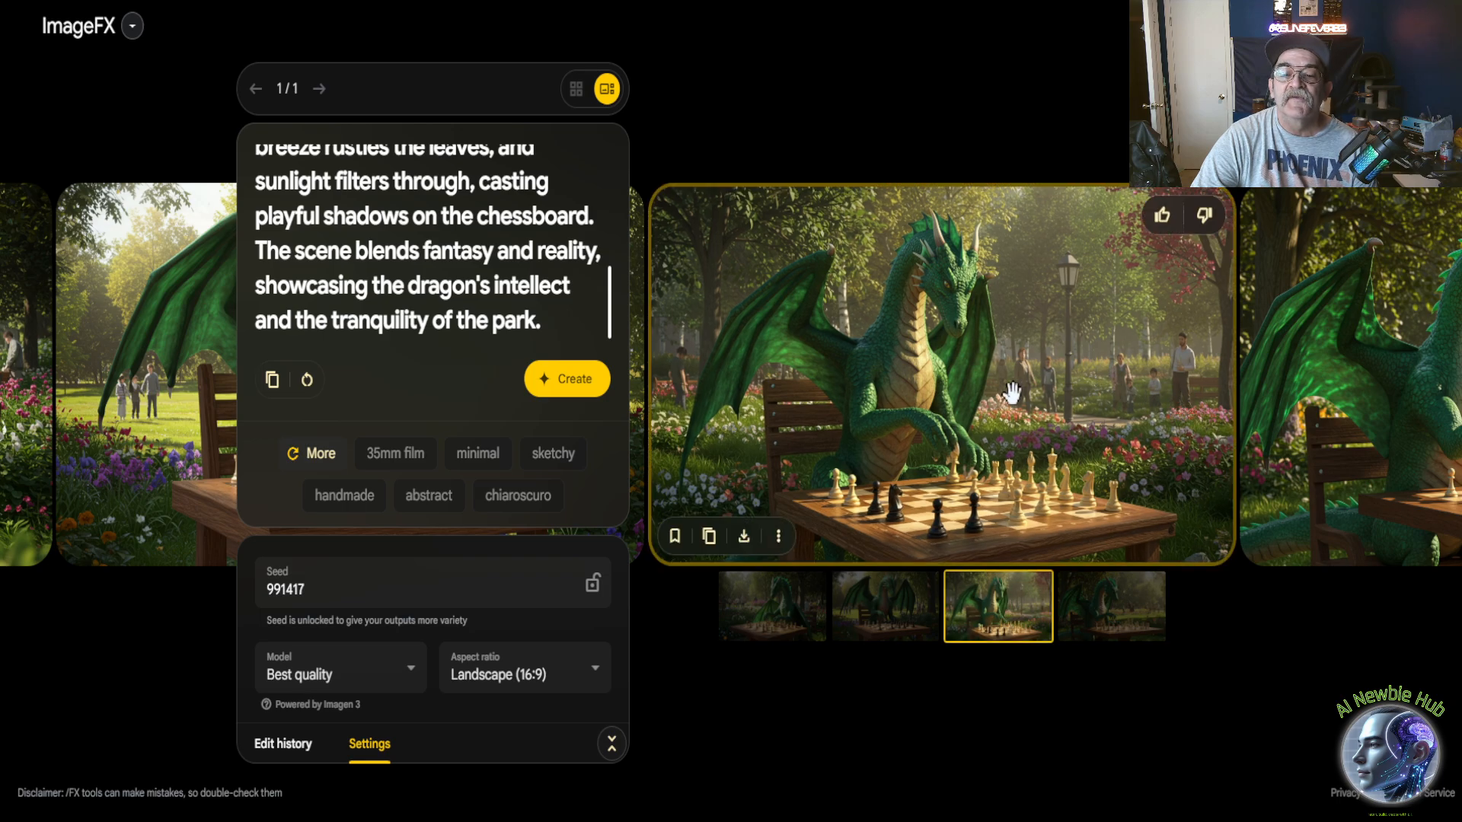
left_click(1094, 620)
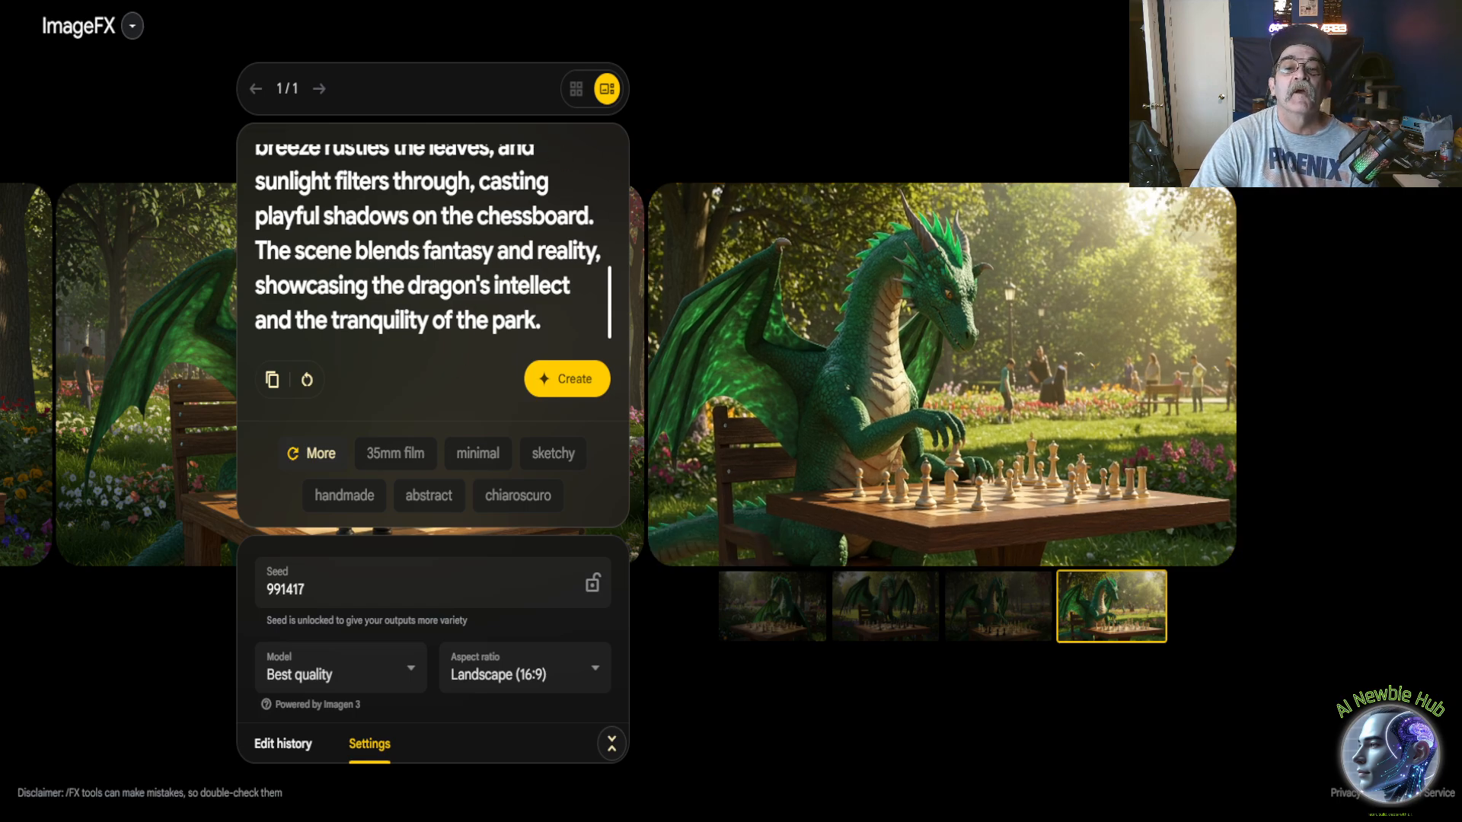
Step: Switch to Leonardo.Ai and view all four generated dragon images at full size
key("ctrl+Tab")
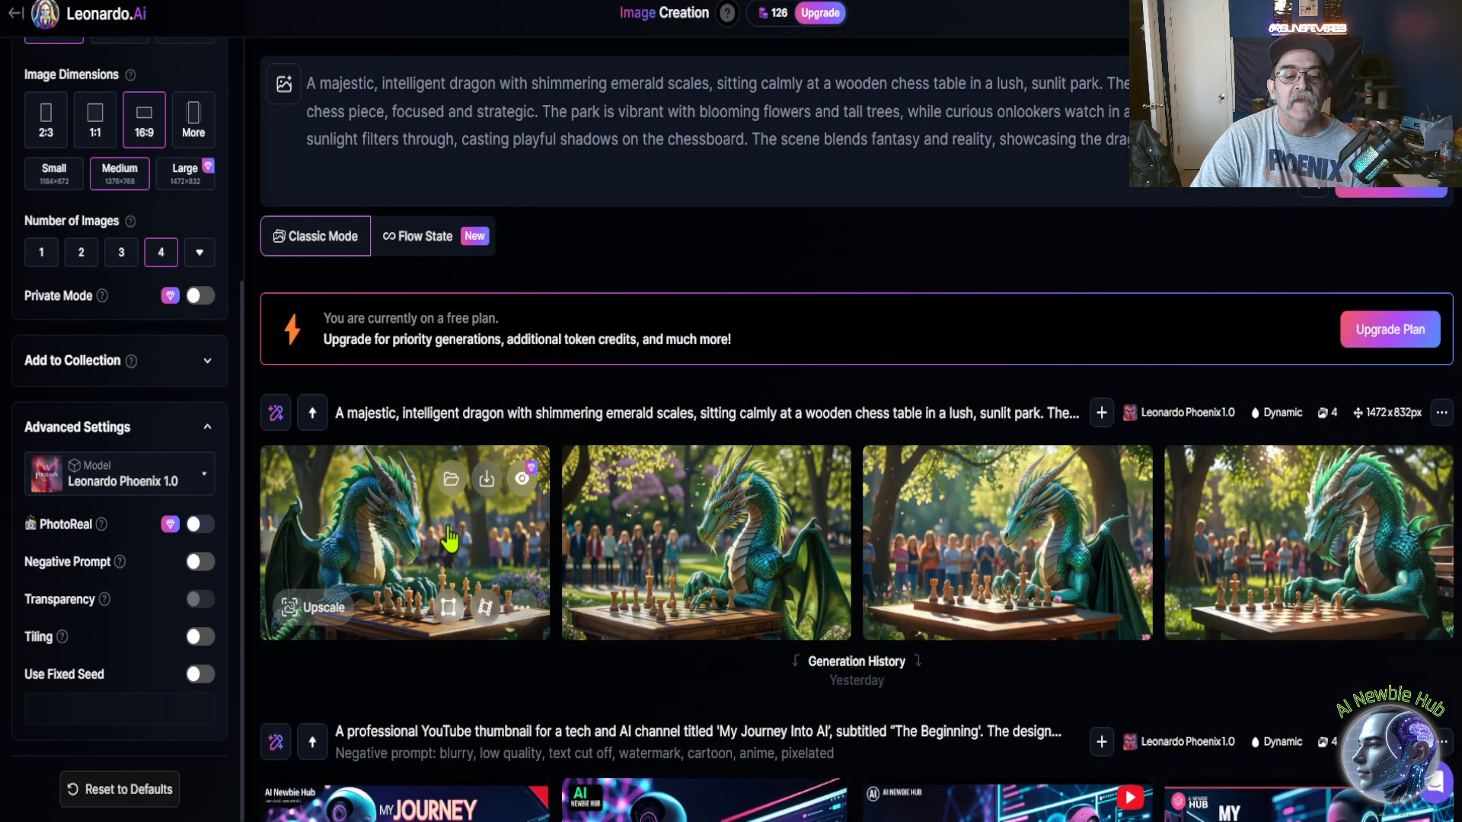
left_click(418, 521)
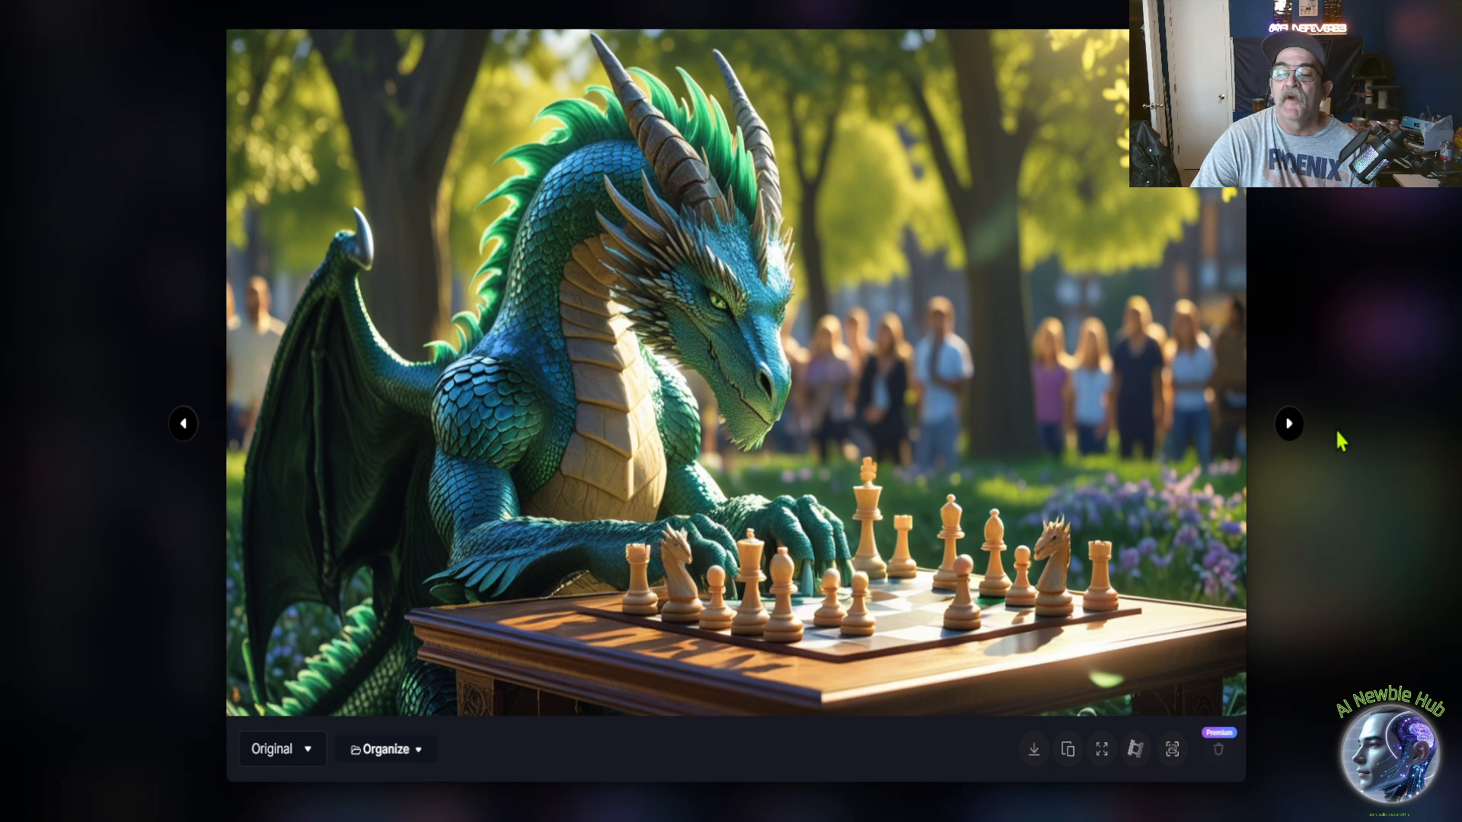
left_click(1294, 433)
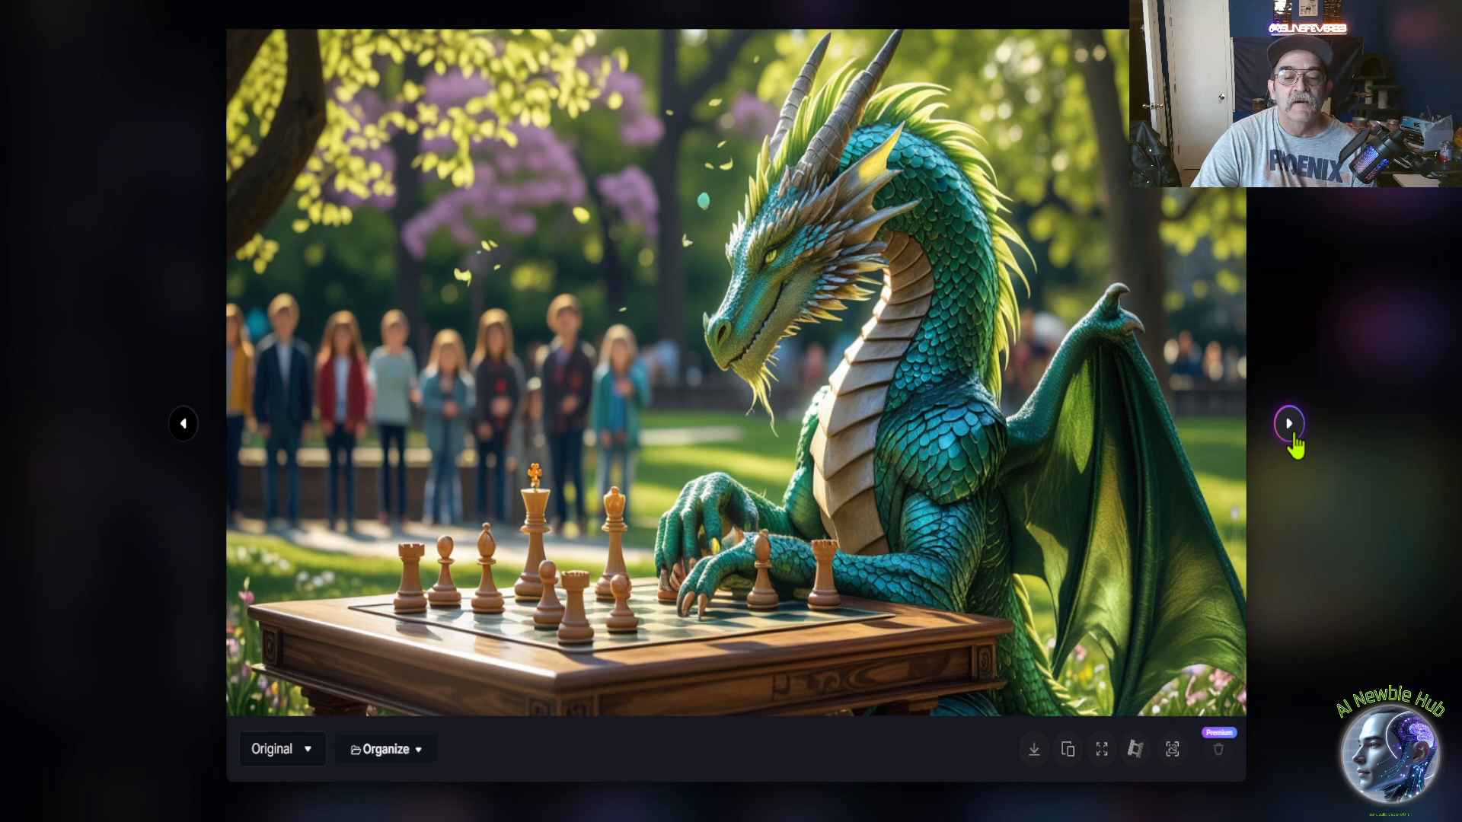
left_click(1291, 432)
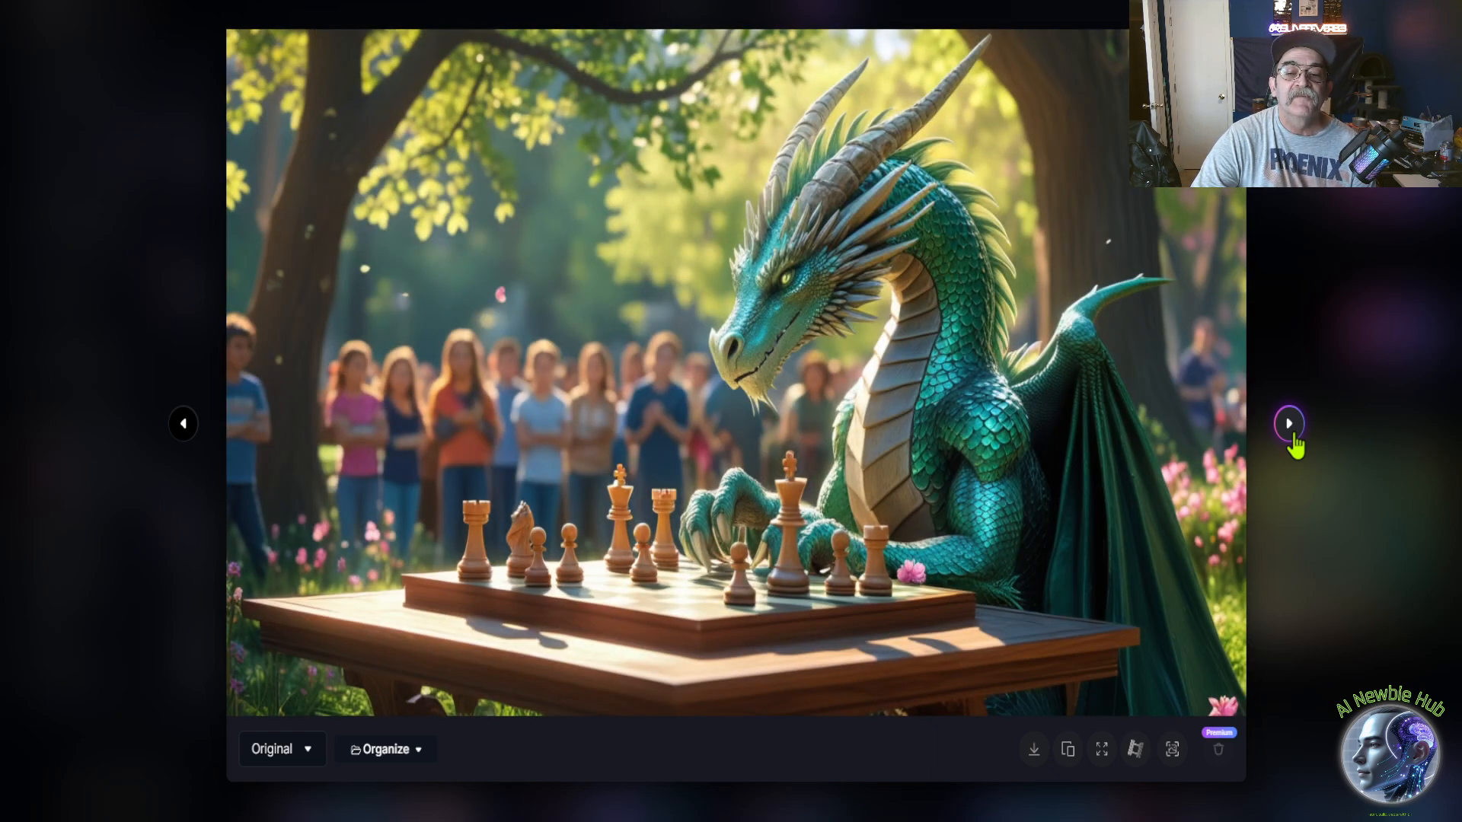
left_click(1291, 432)
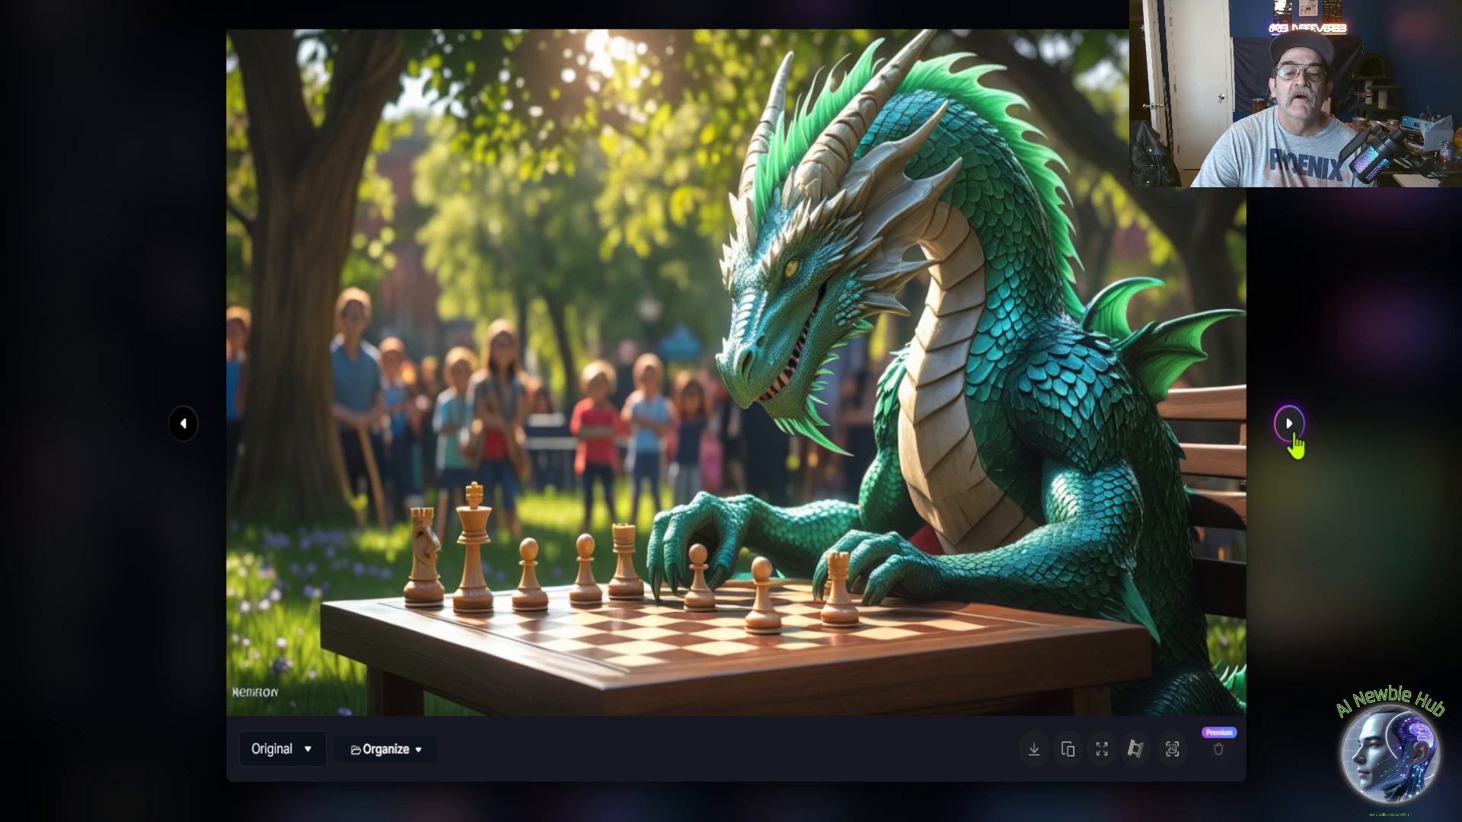
left_click(1289, 424)
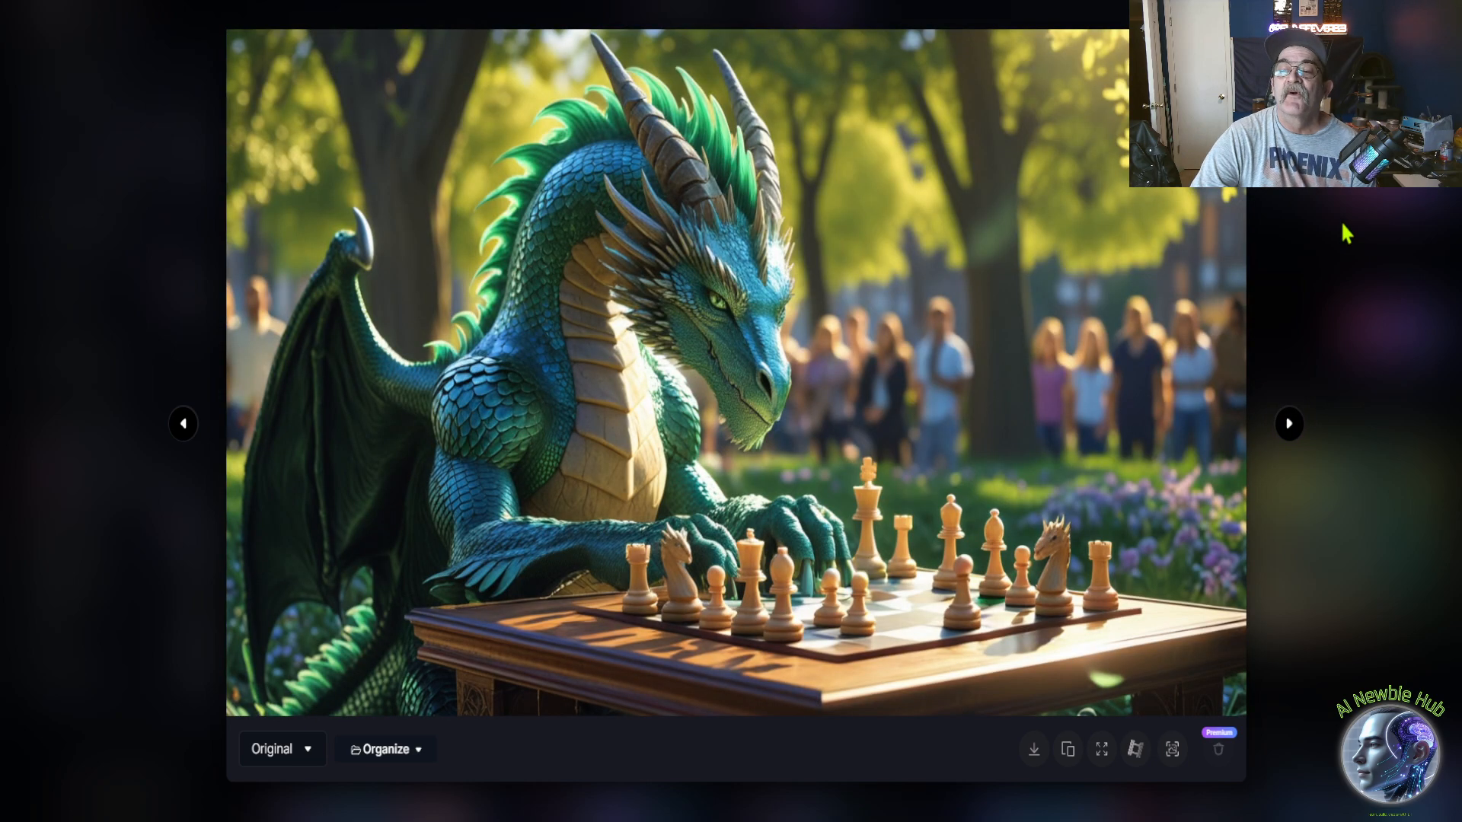
left_click(1340, 224)
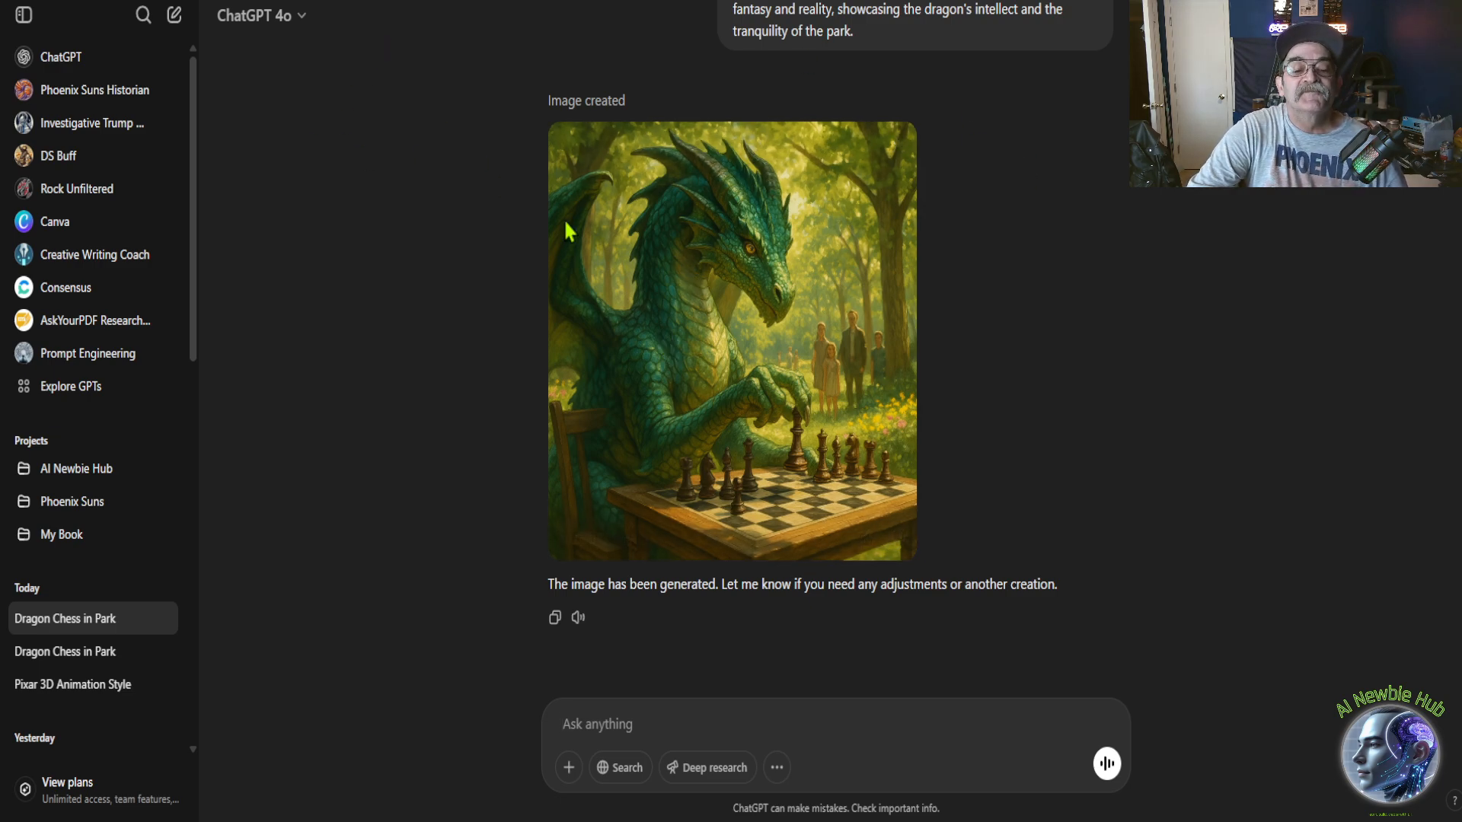
Step: Enlarge the ChatGPT dragon image and compare it with the first ImageFX results and the first Leonardo.Ai image
left_click(708, 320)
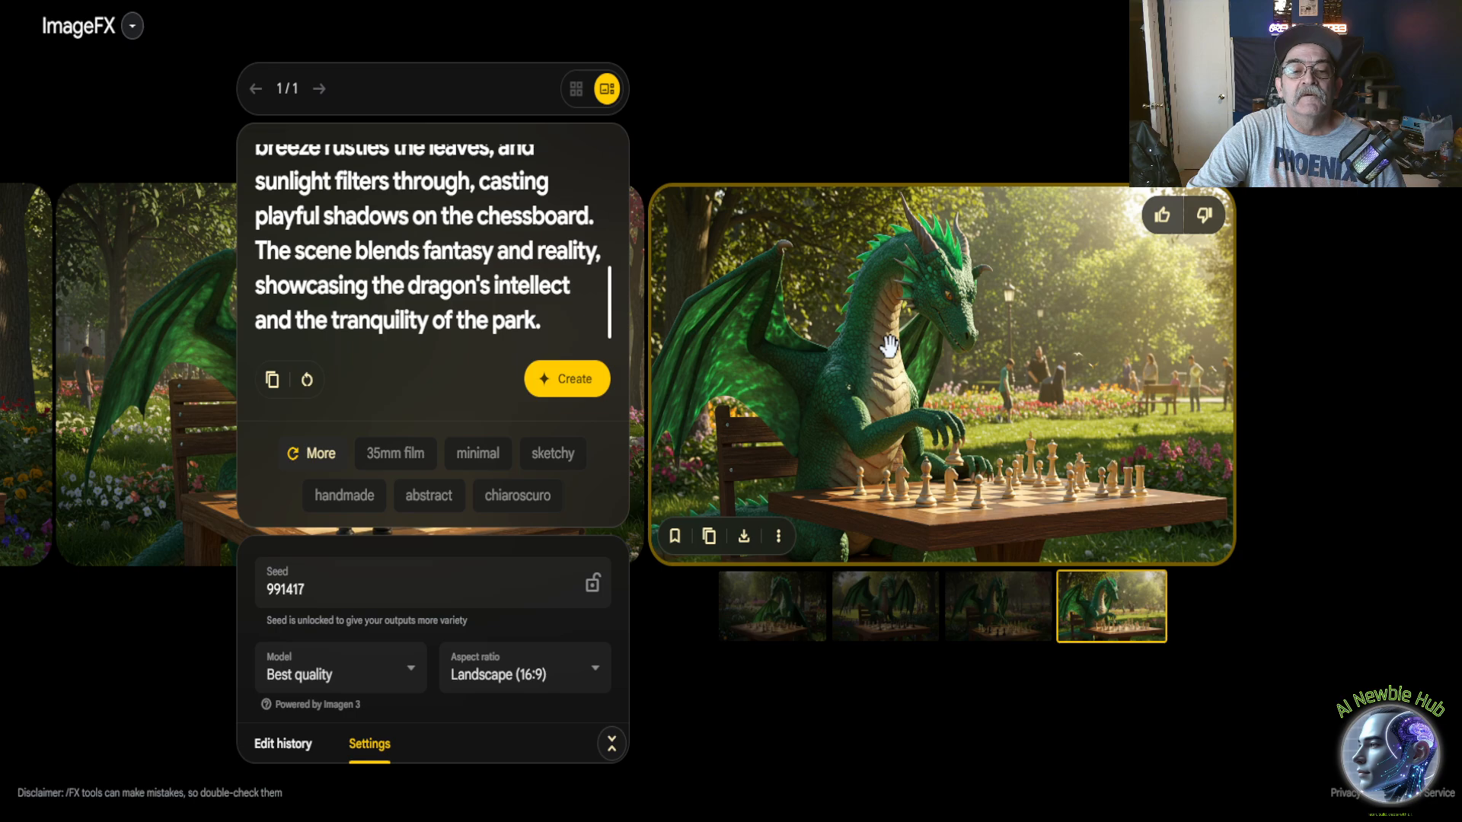
left_click(757, 633)
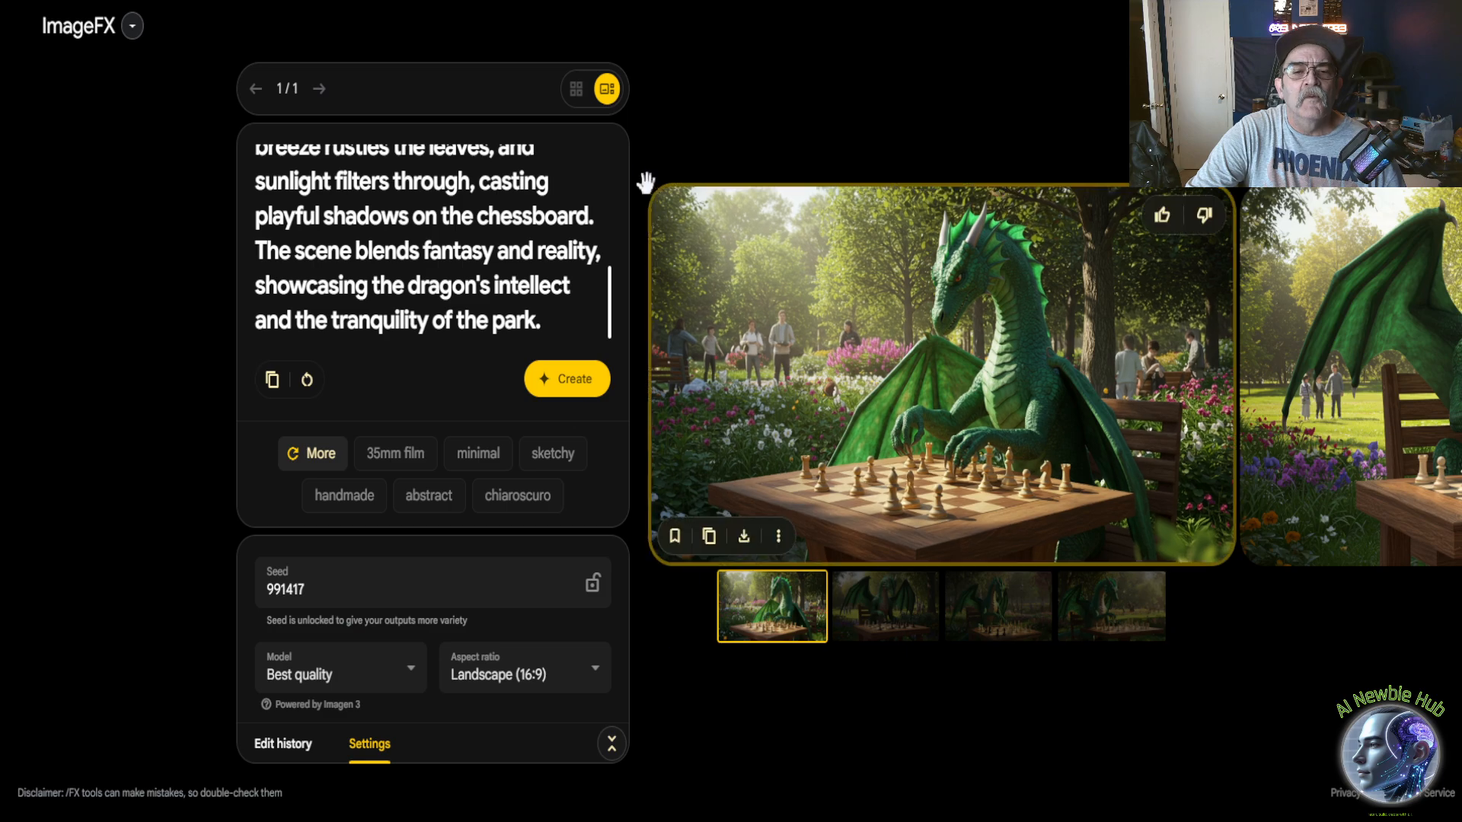
left_click(580, 90)
left_click(695, 229)
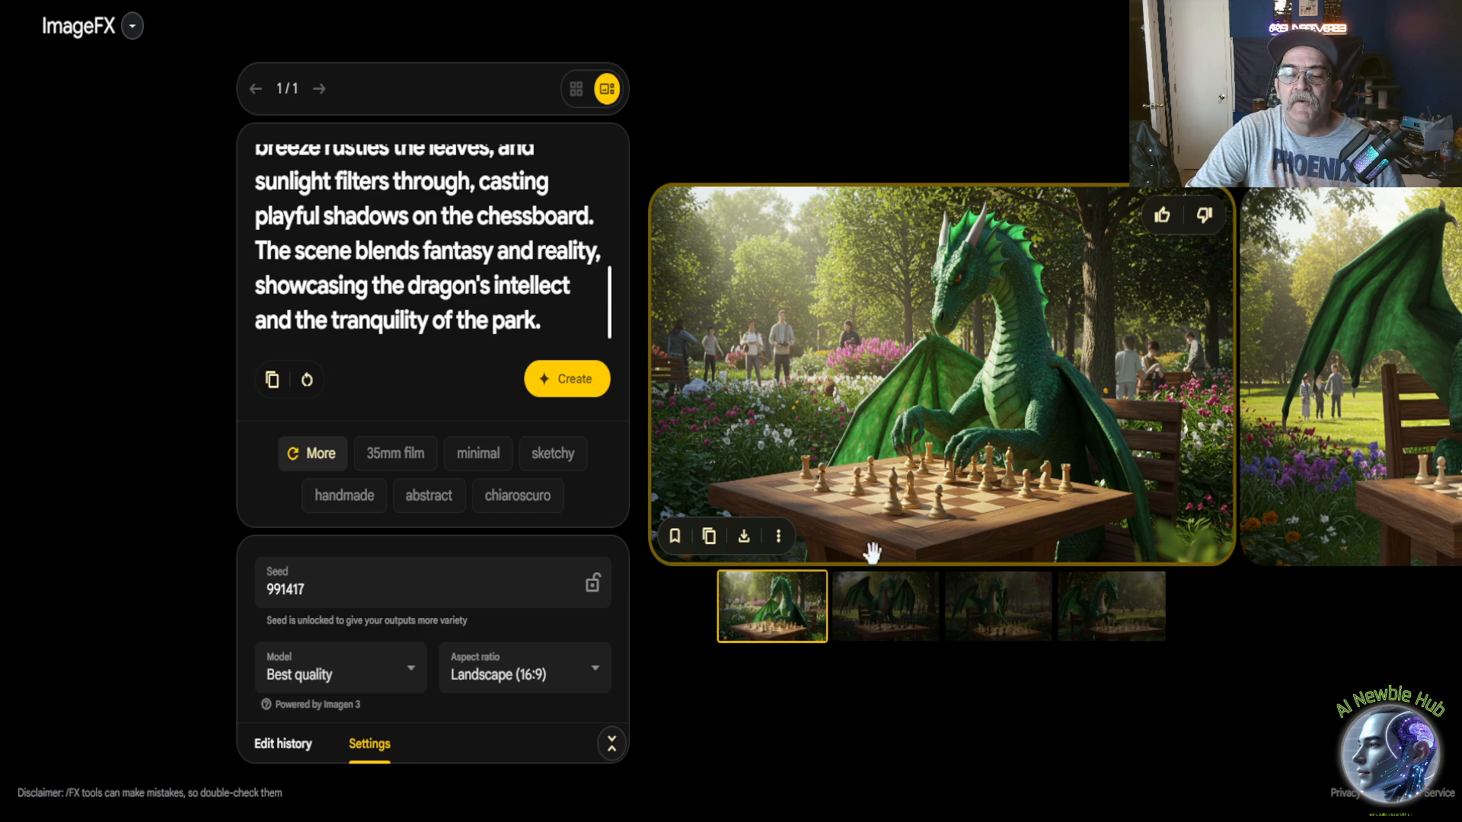
left_click(886, 613)
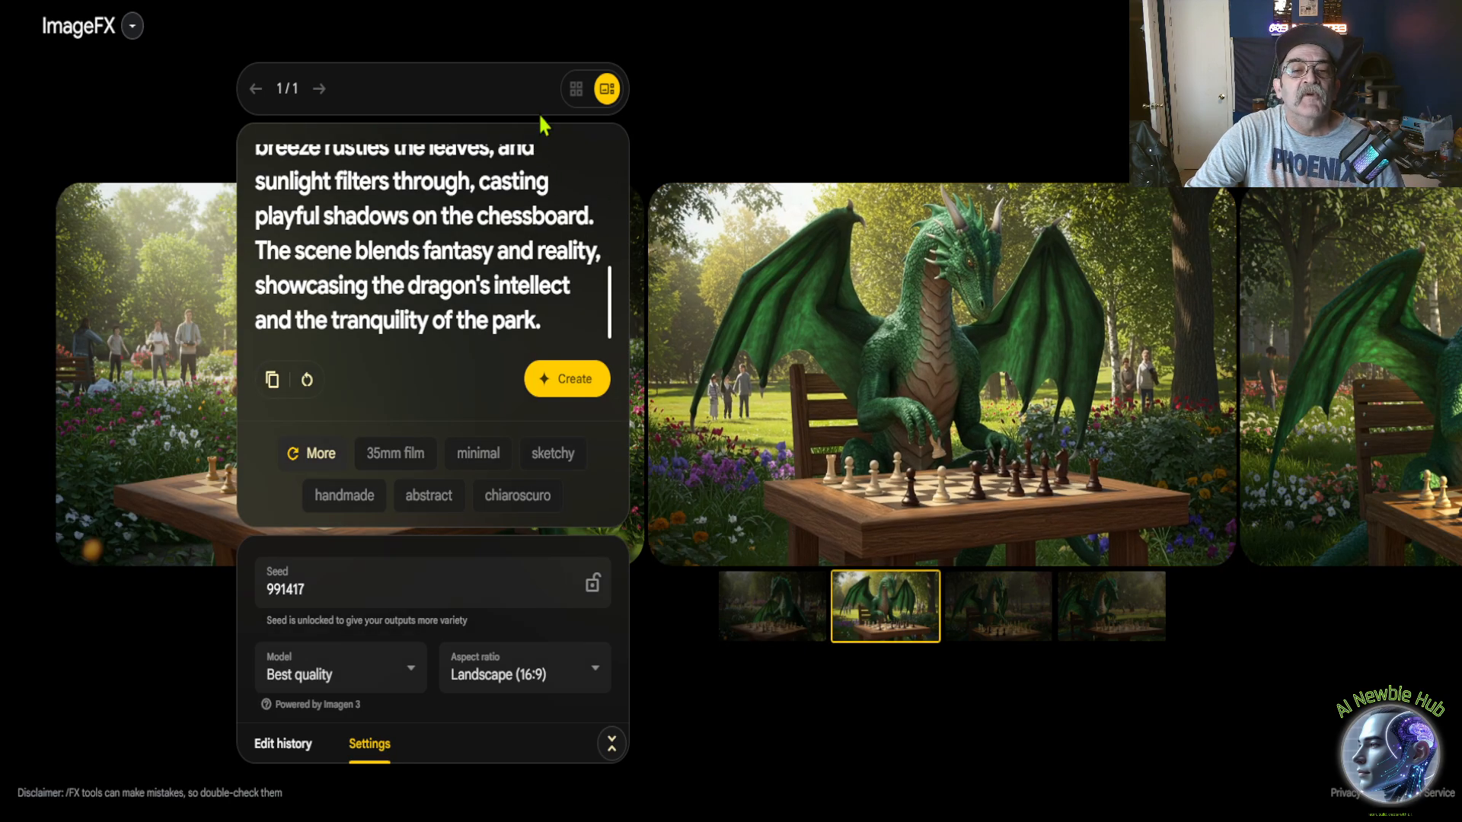
left_click(574, 89)
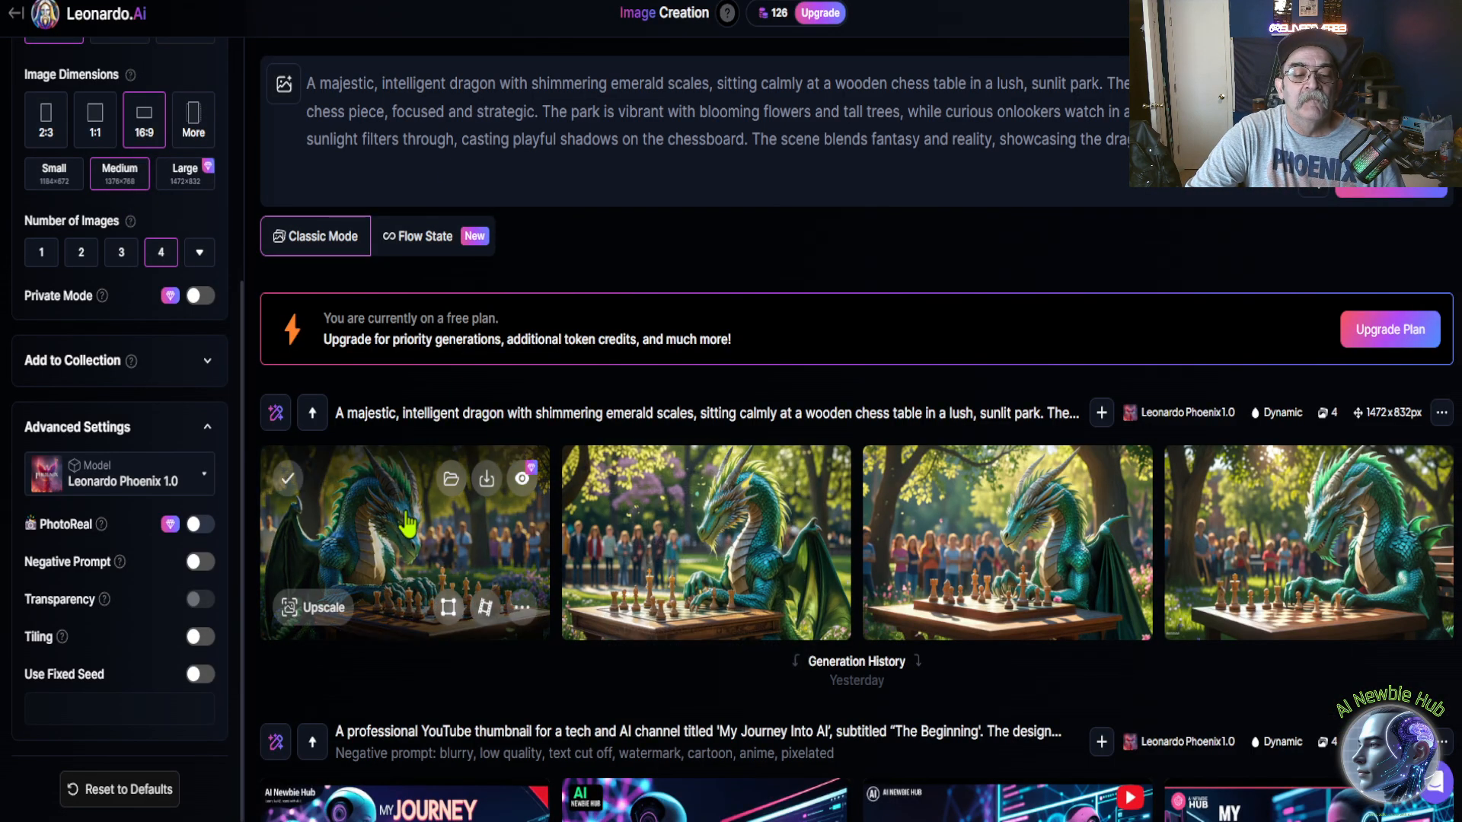
left_click(404, 508)
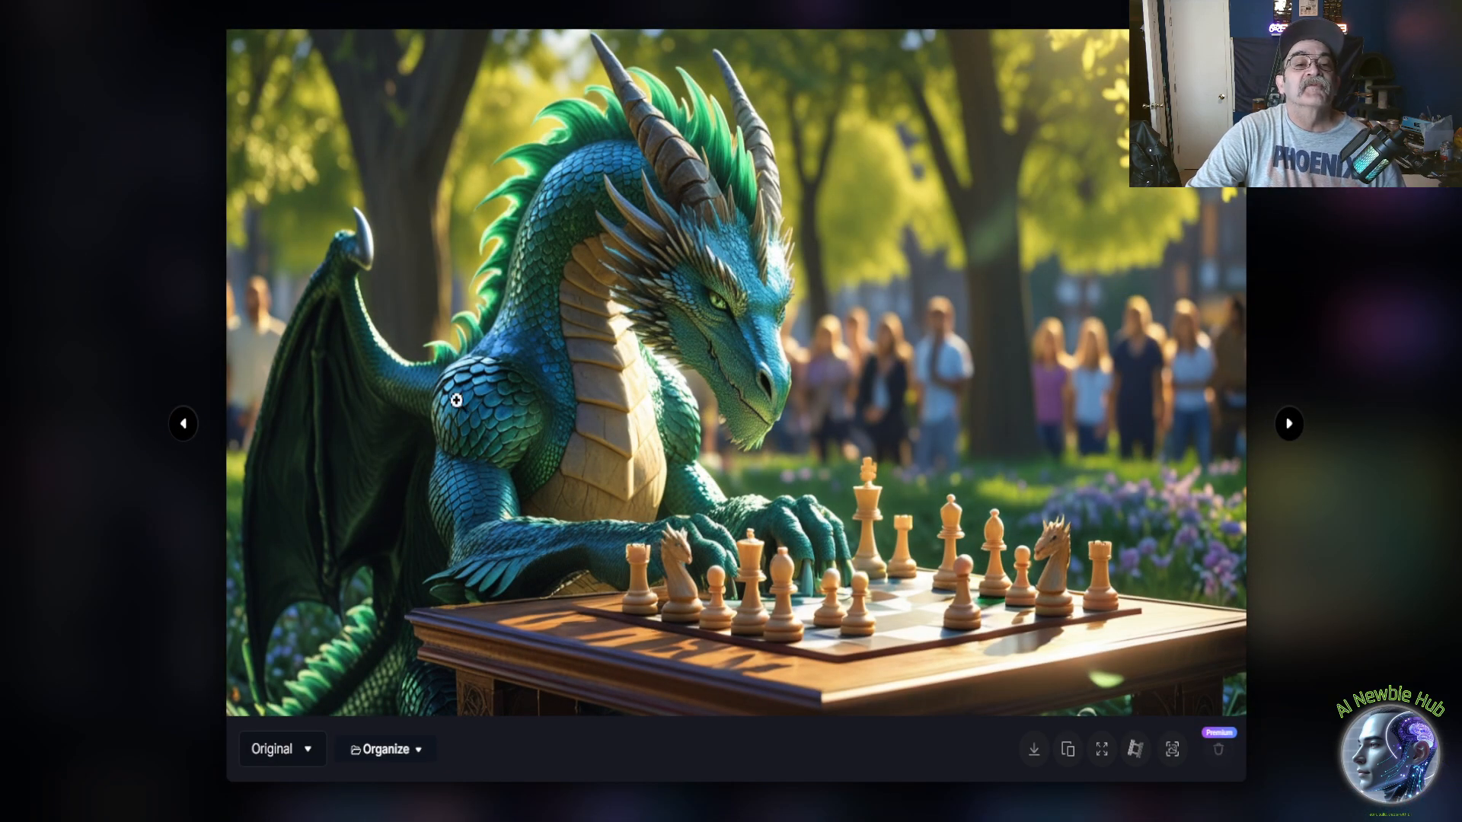
left_click(1380, 245)
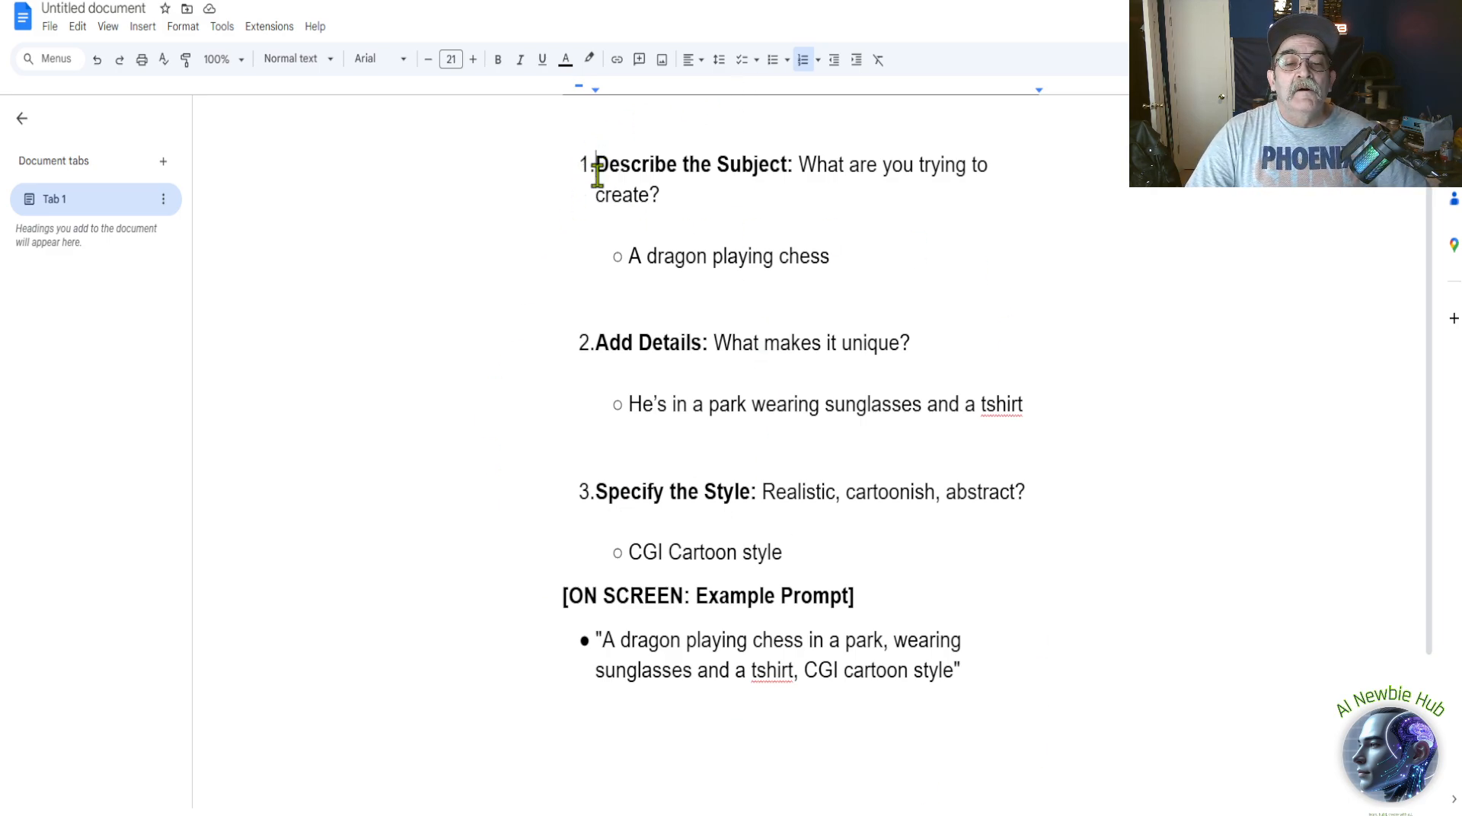
Step: In the Google Docs document, copy the example prompt "A dragon playing chess in a park, wearing sunglasses and a tshirt, CGI cartoon style"
left_click_drag(597, 173, 812, 545)
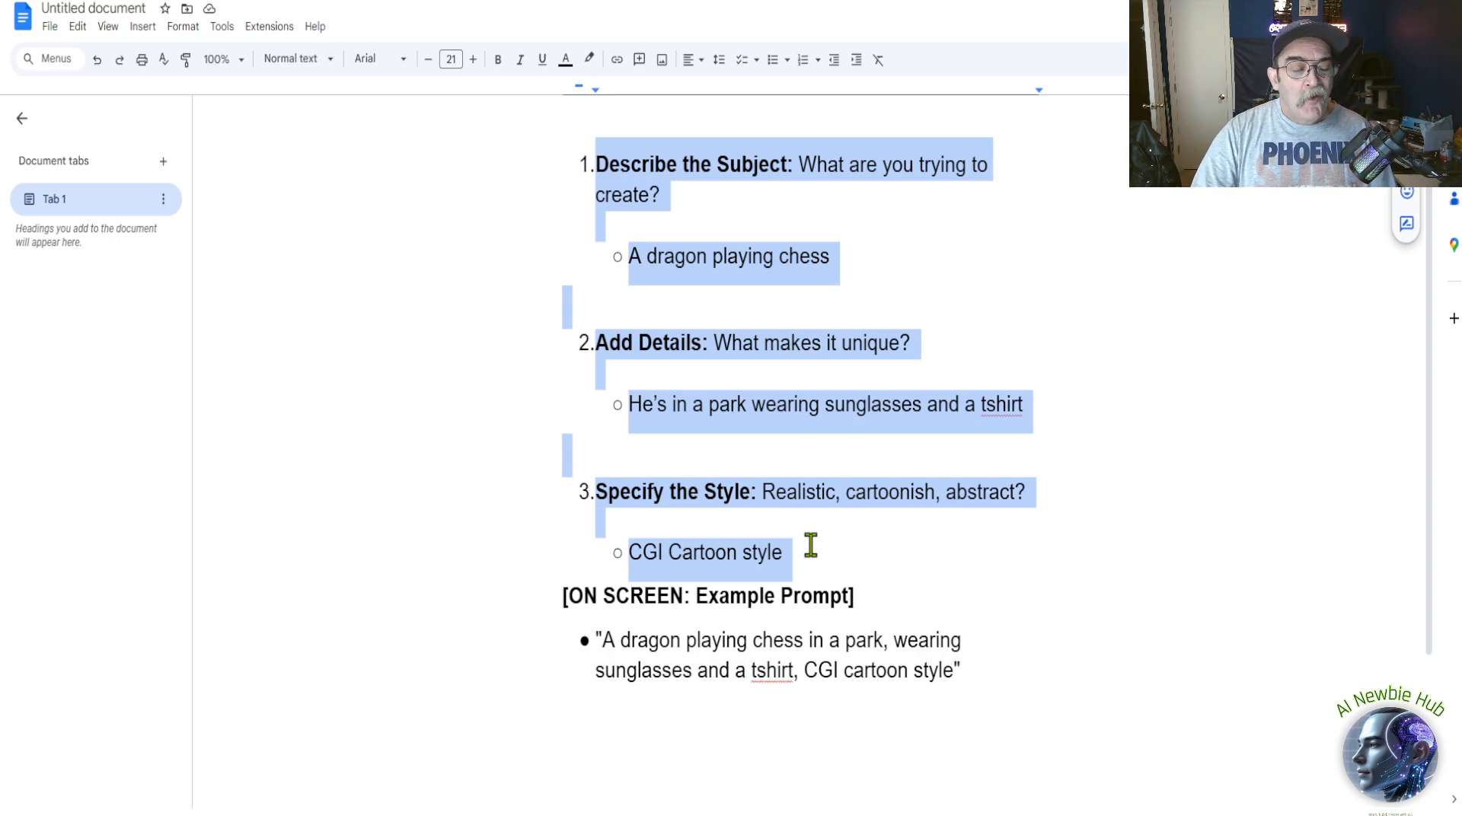
left_click(773, 639)
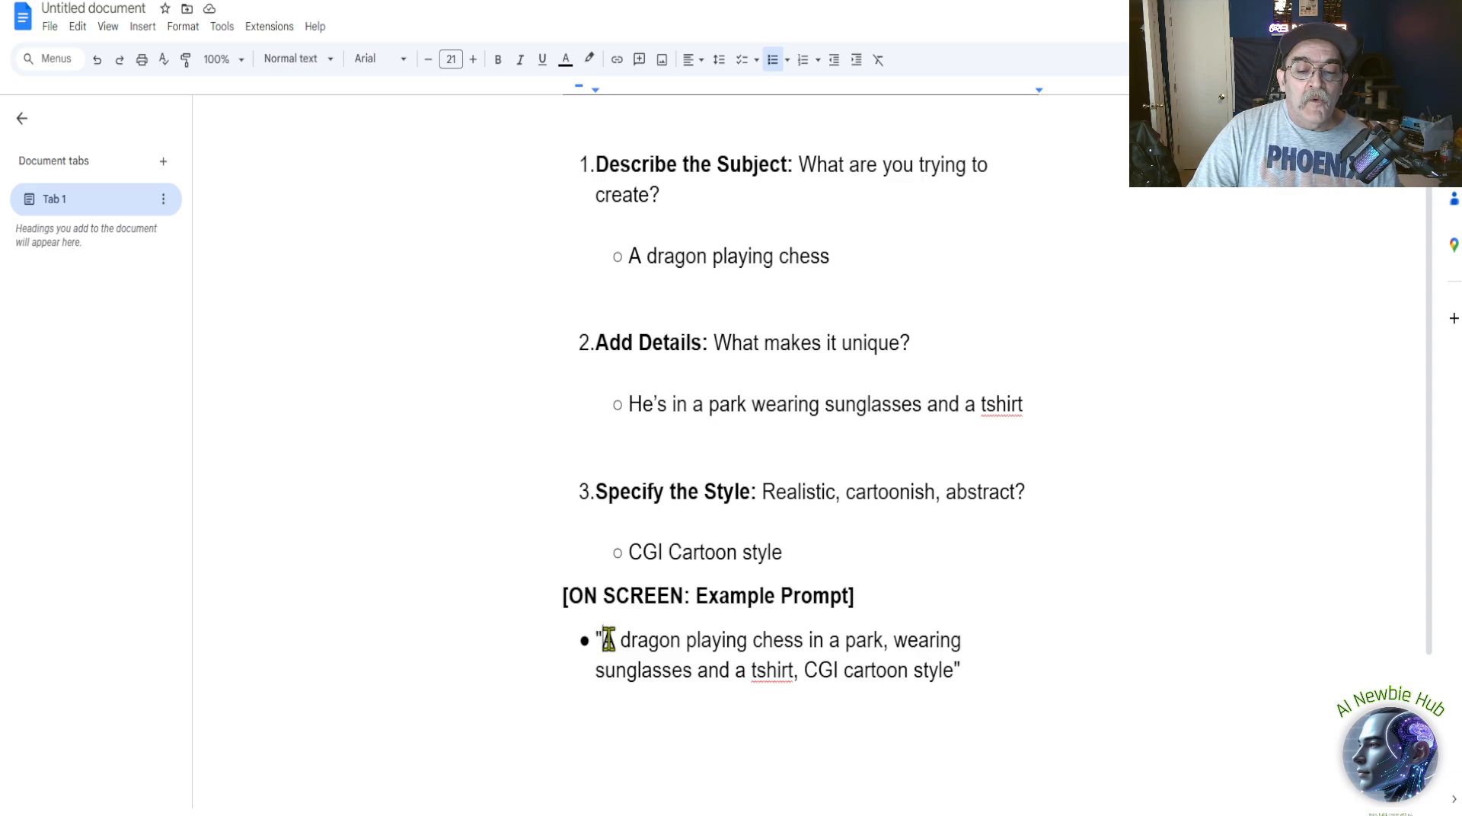
left_click_drag(601, 639, 950, 692)
right_click(894, 673)
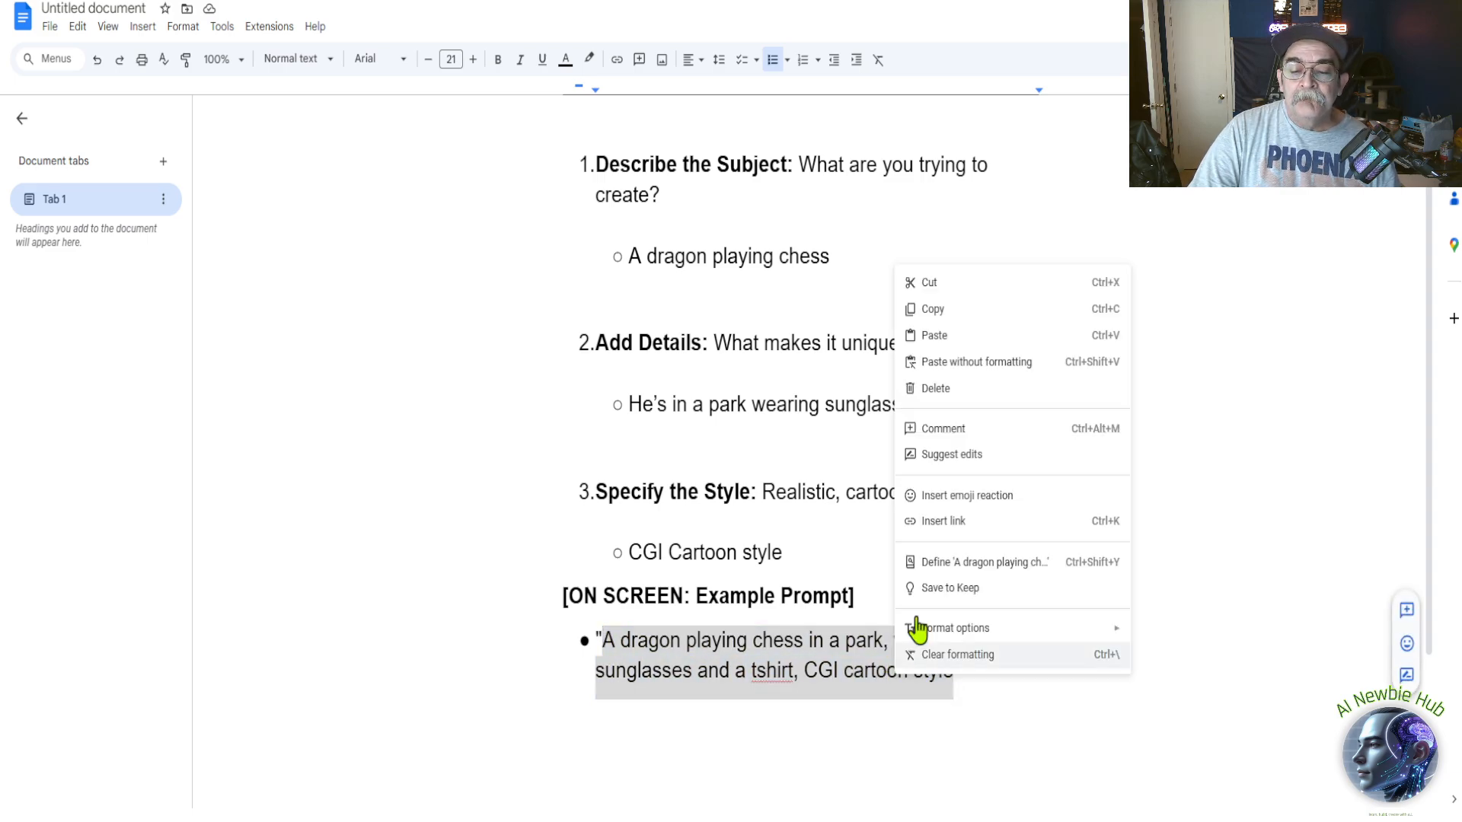
left_click(942, 311)
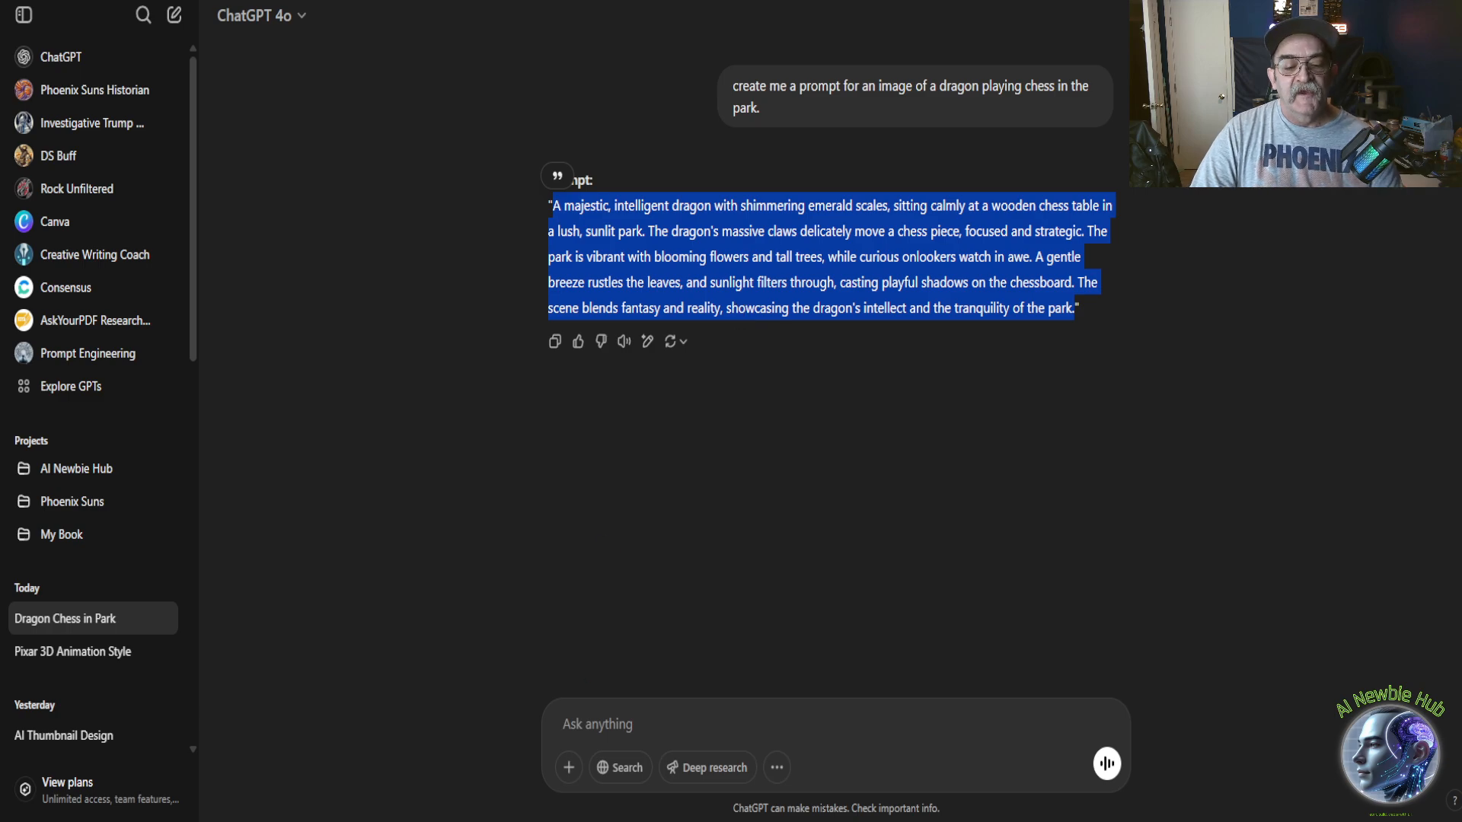
Step: In the ChatGPT prompt-writing chat, request "create me a prompt for an image of" followed by the copied example prompt
left_click(645, 718)
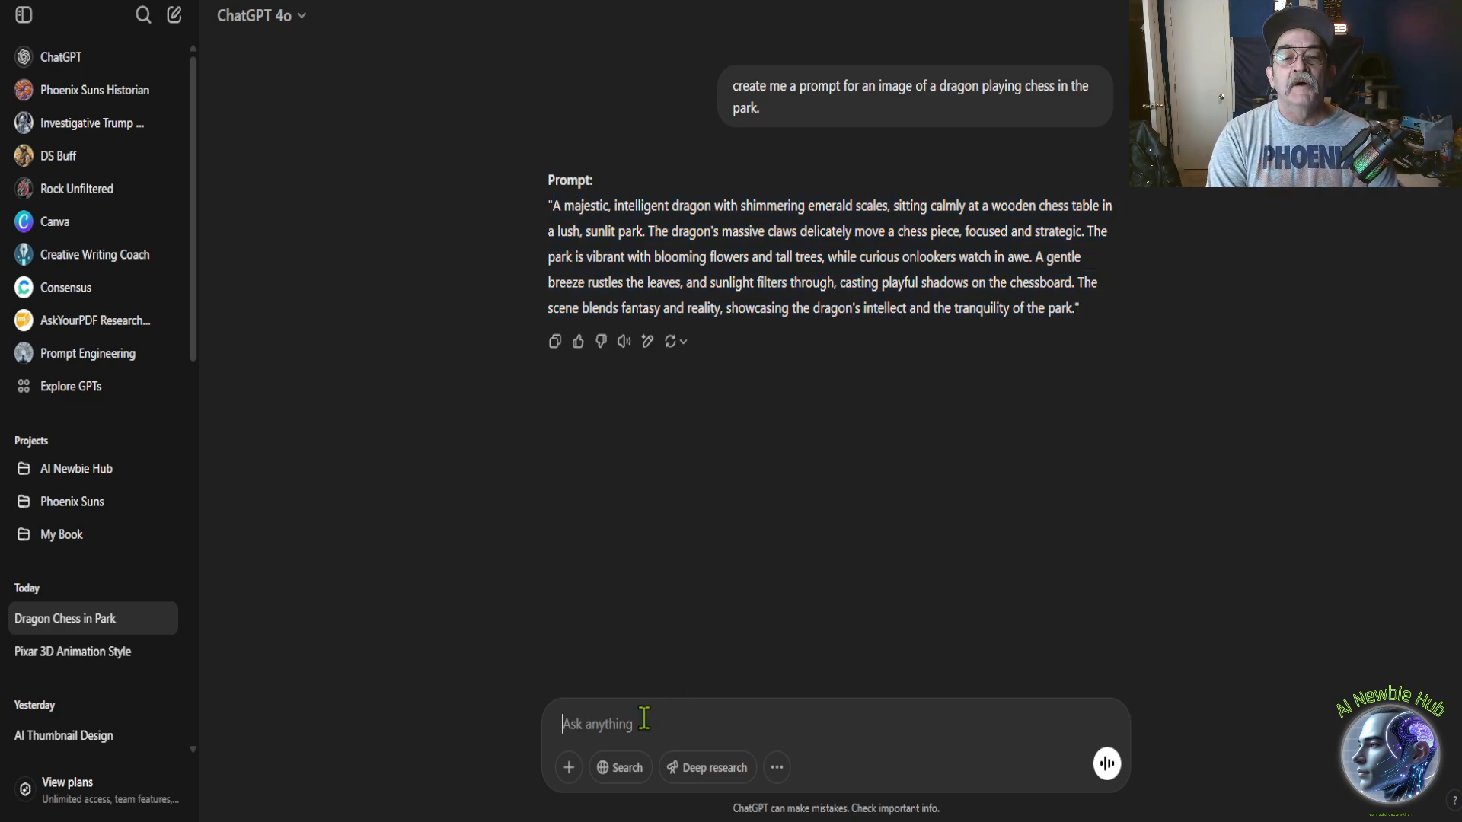
type("cr")
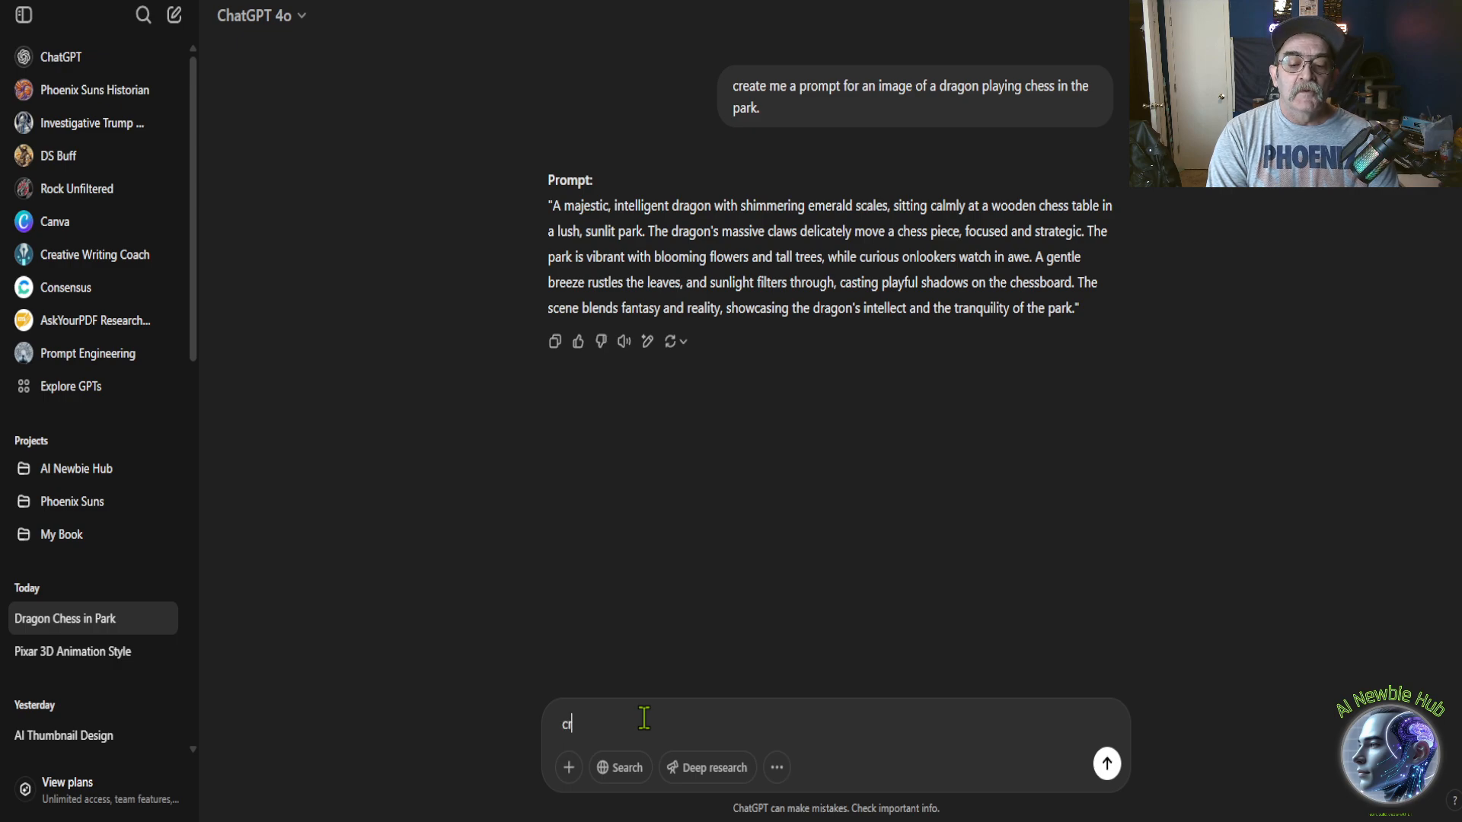
type("eate me a prompt for an")
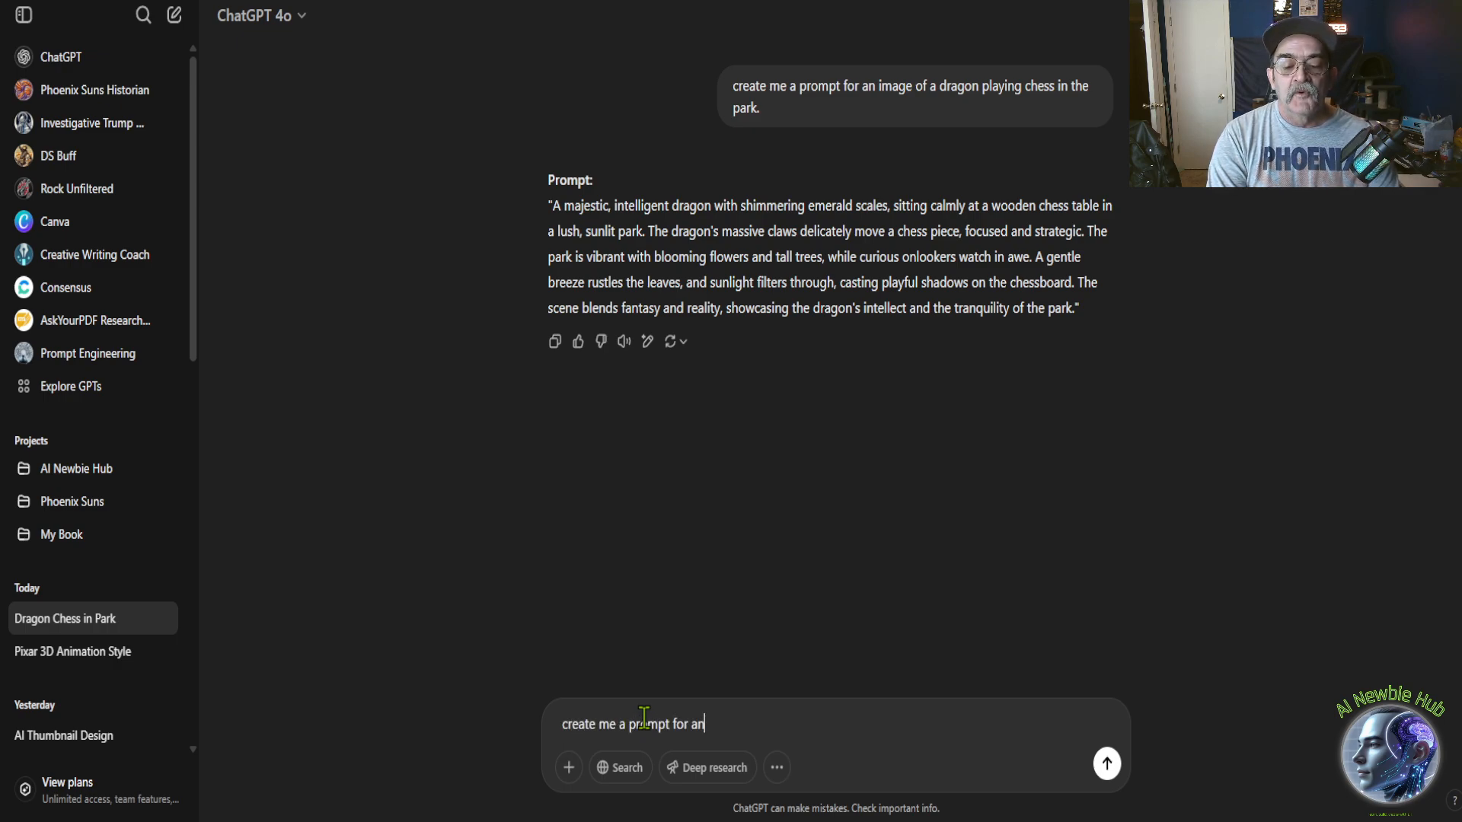
type(" image of")
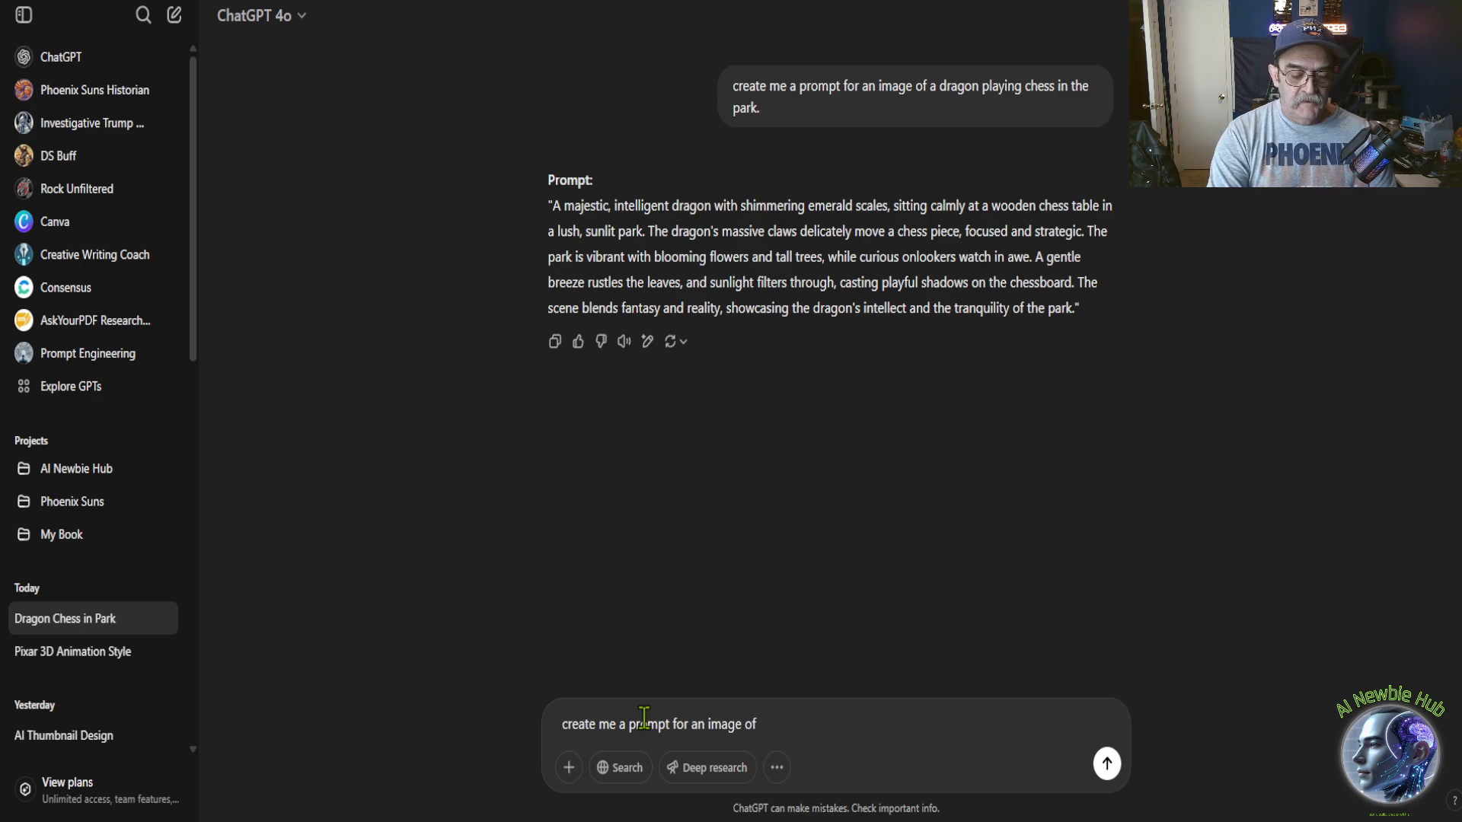
key("ctrl+v")
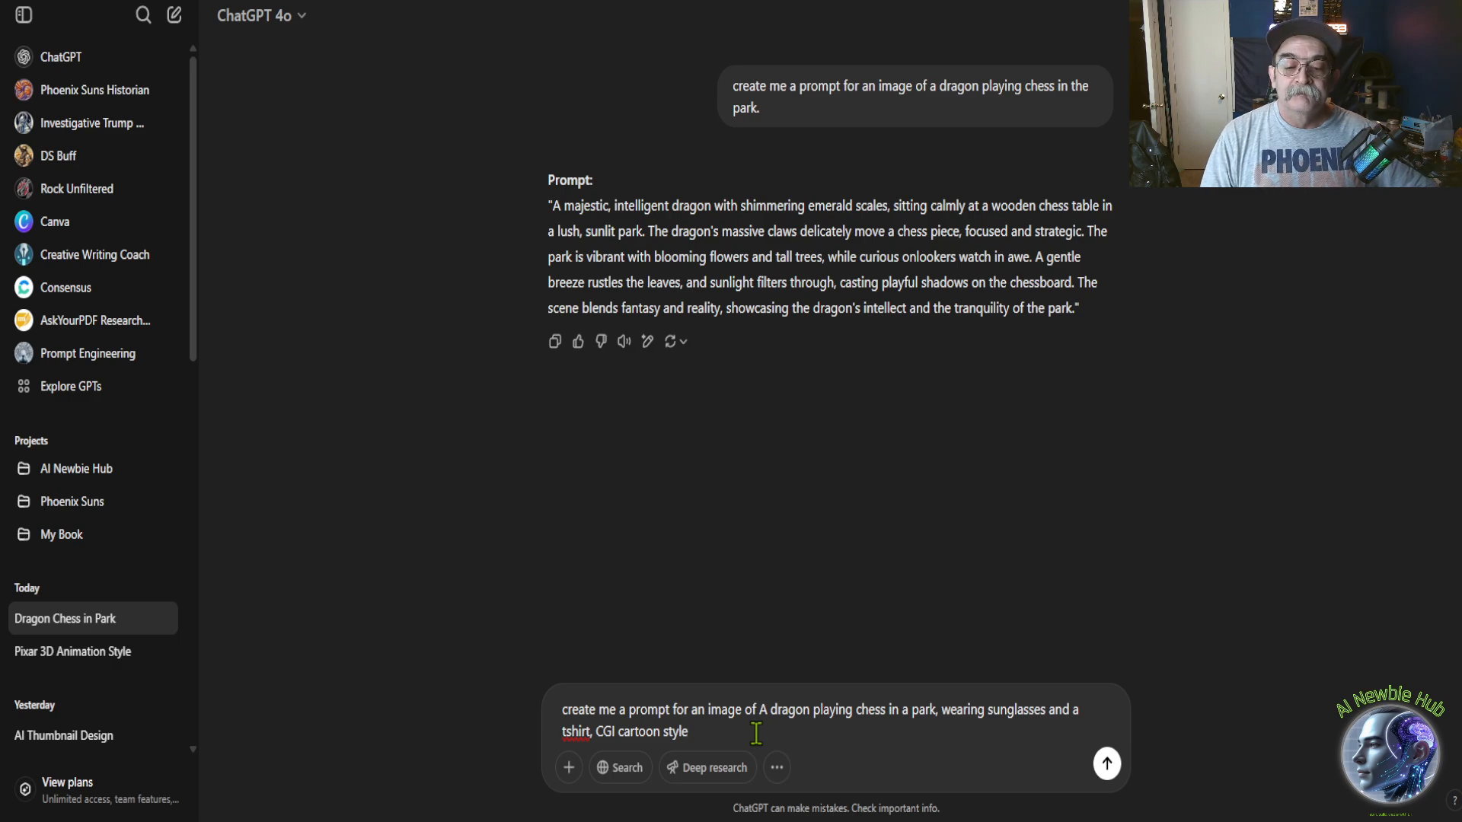
key("Return")
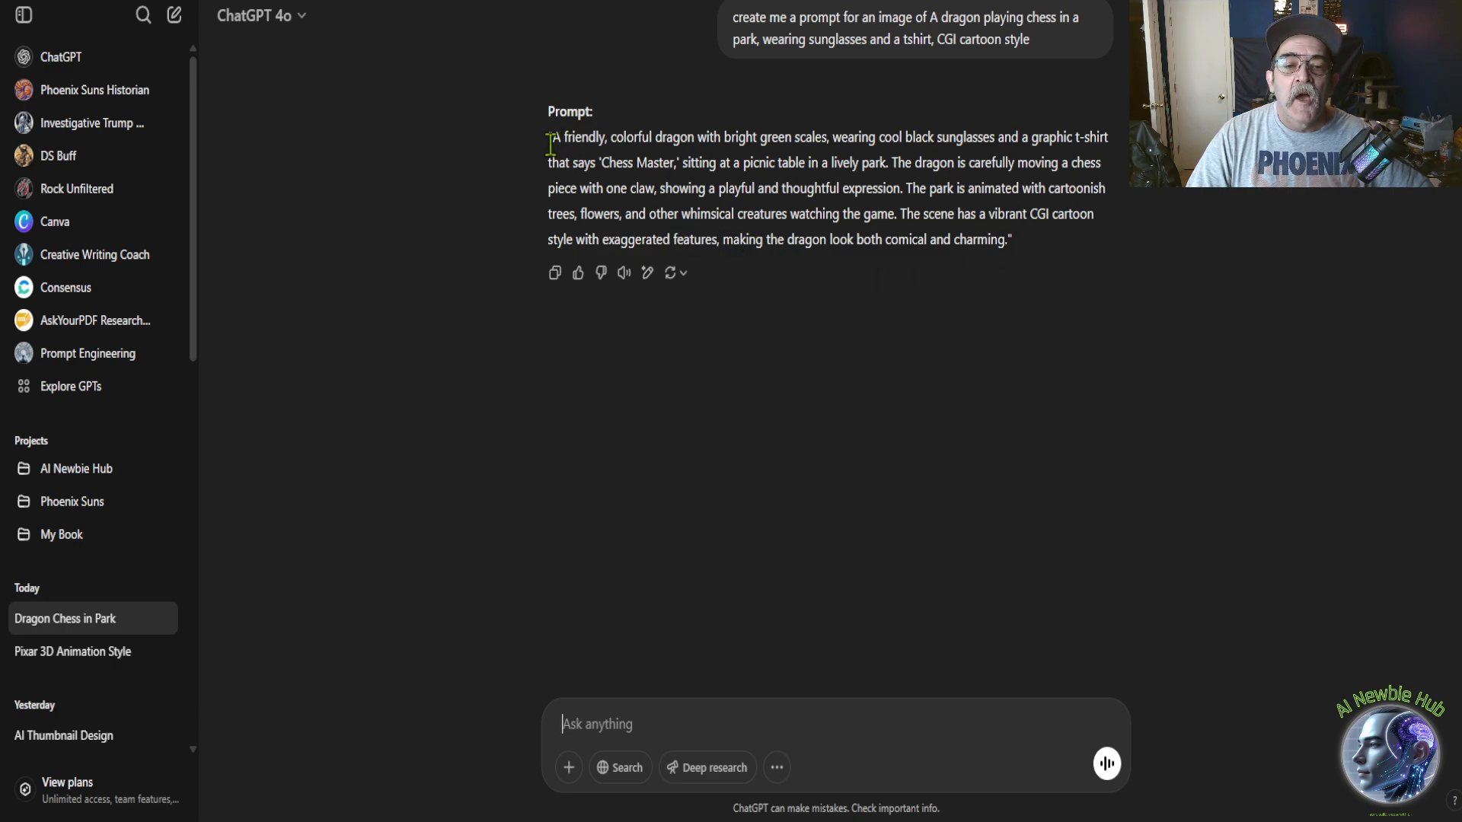
Step: Copy the generated "Chess Master" dragon prompt and submit it as a Create image request in a new ChatGPT chat
left_click_drag(554, 144, 972, 245)
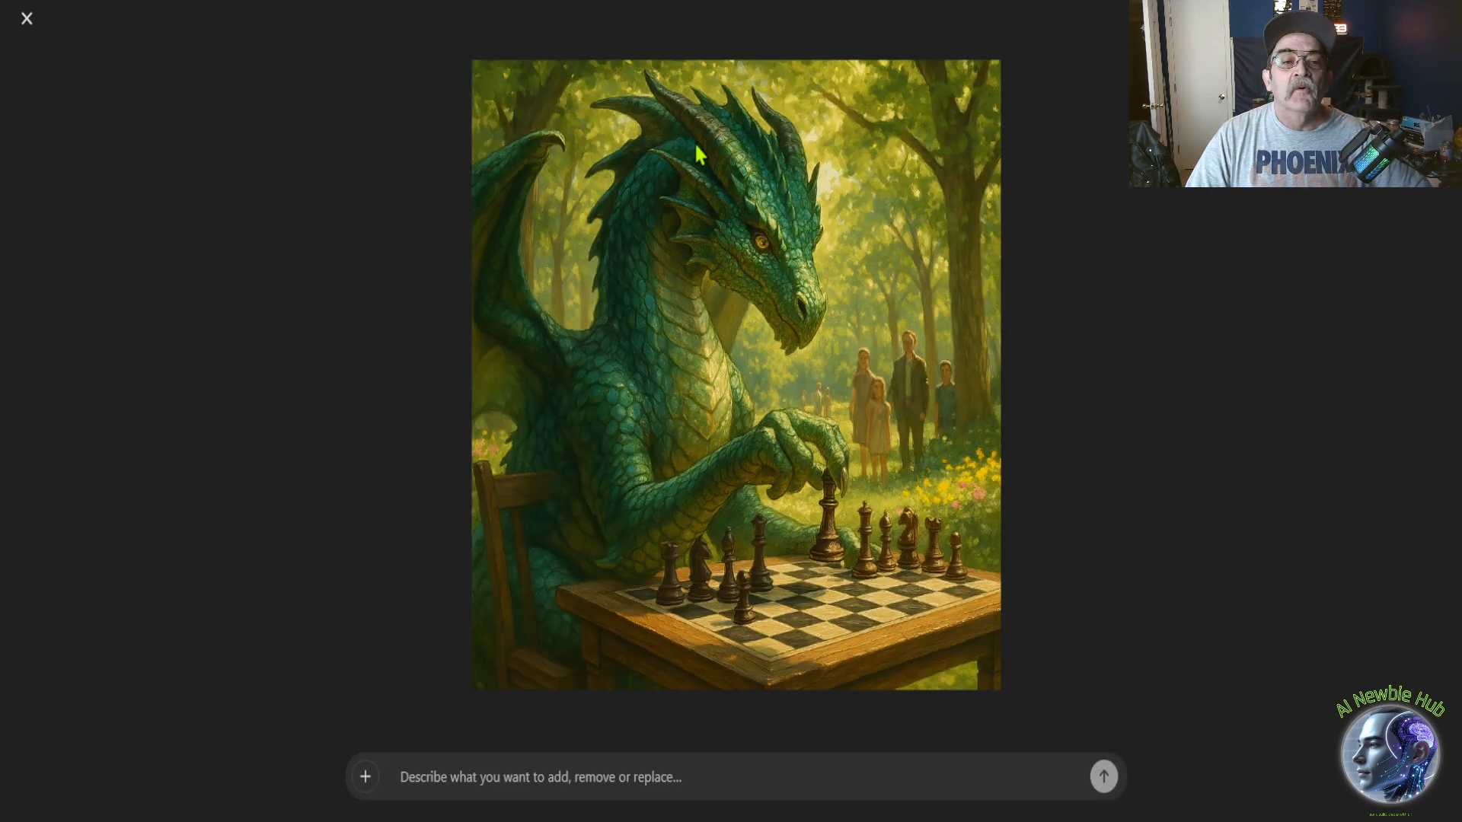
left_click(36, 27)
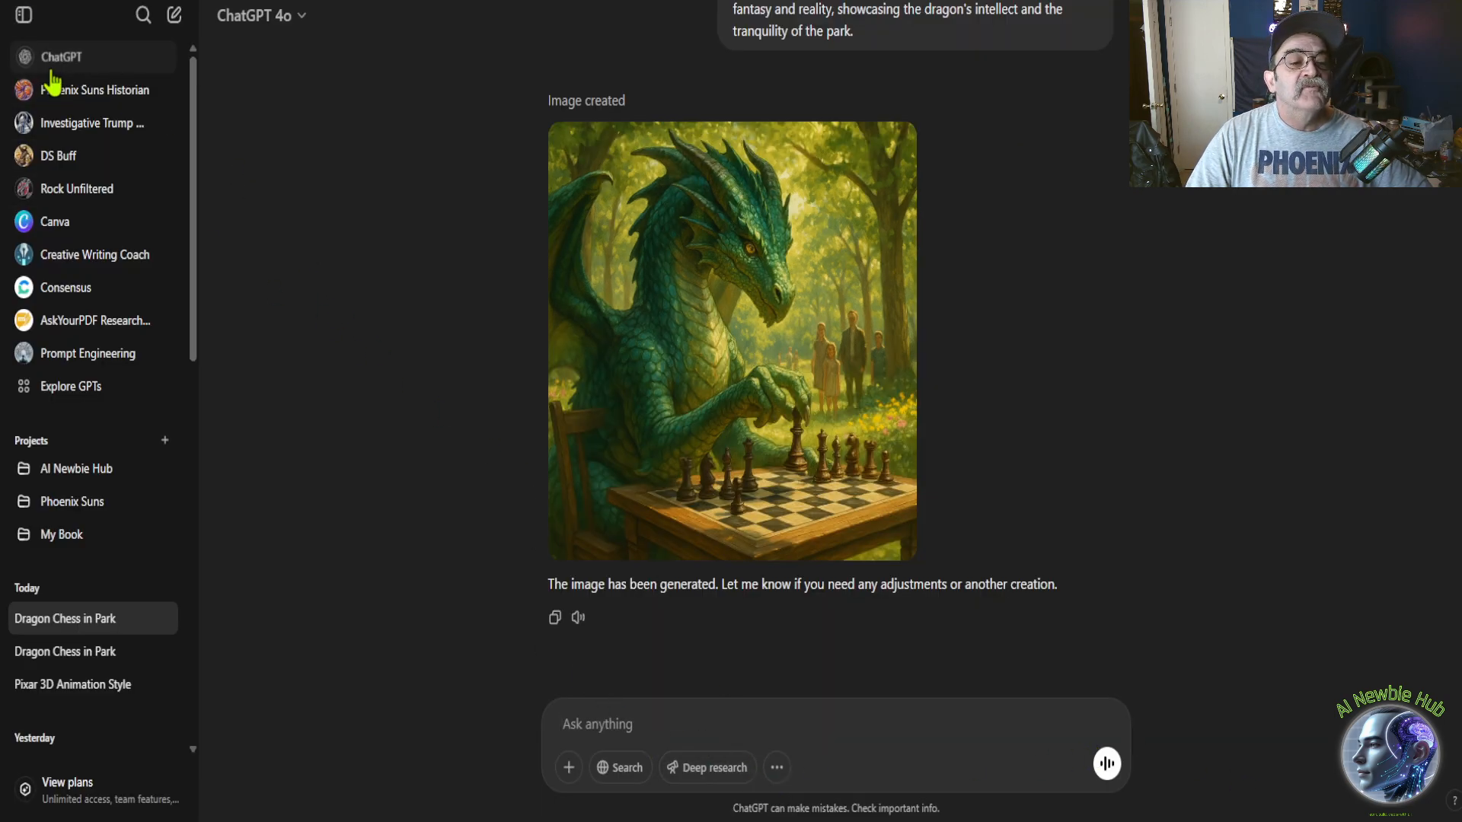
left_click(34, 56)
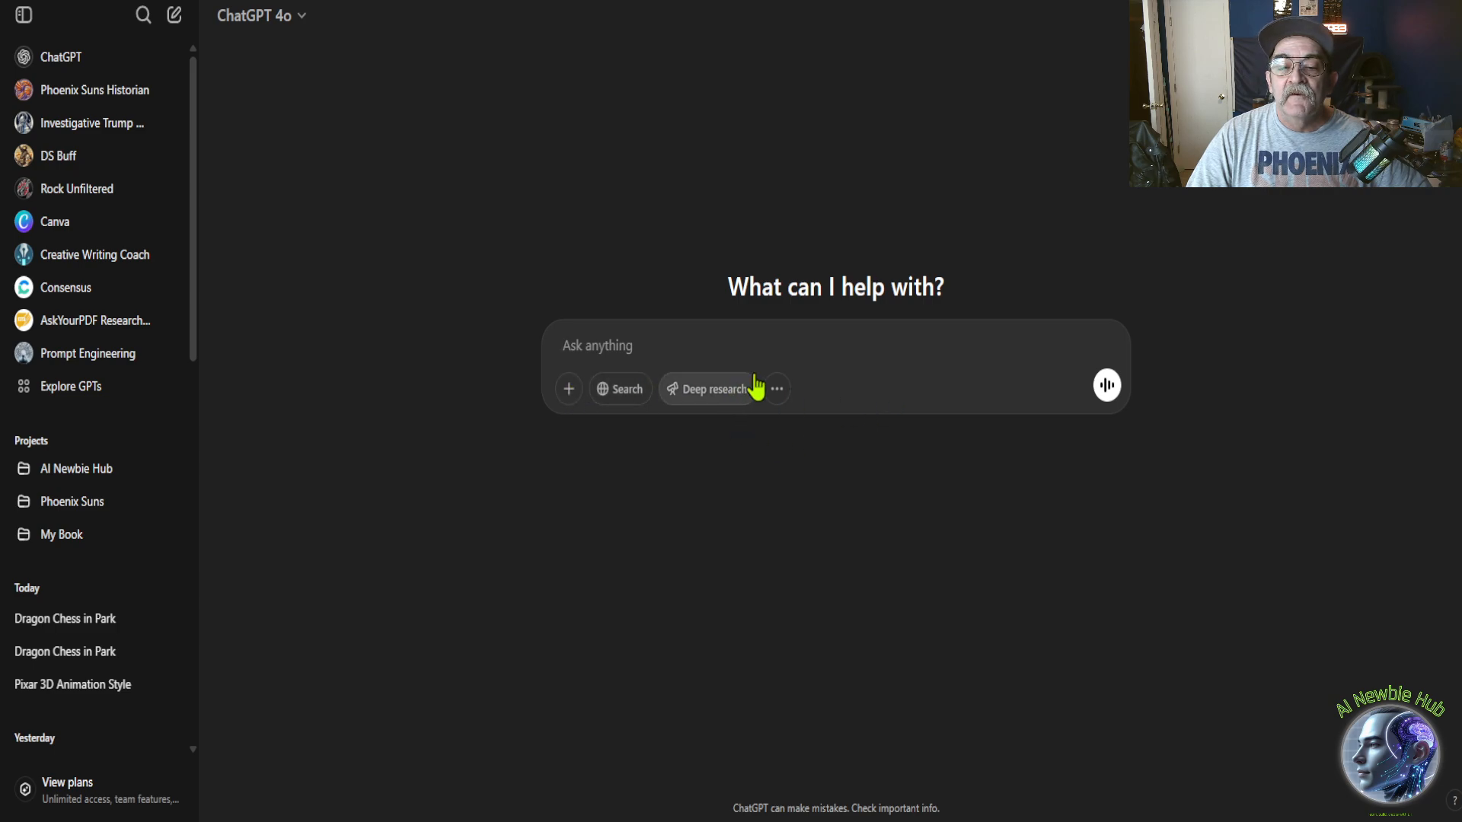
left_click(780, 390)
left_click(787, 453)
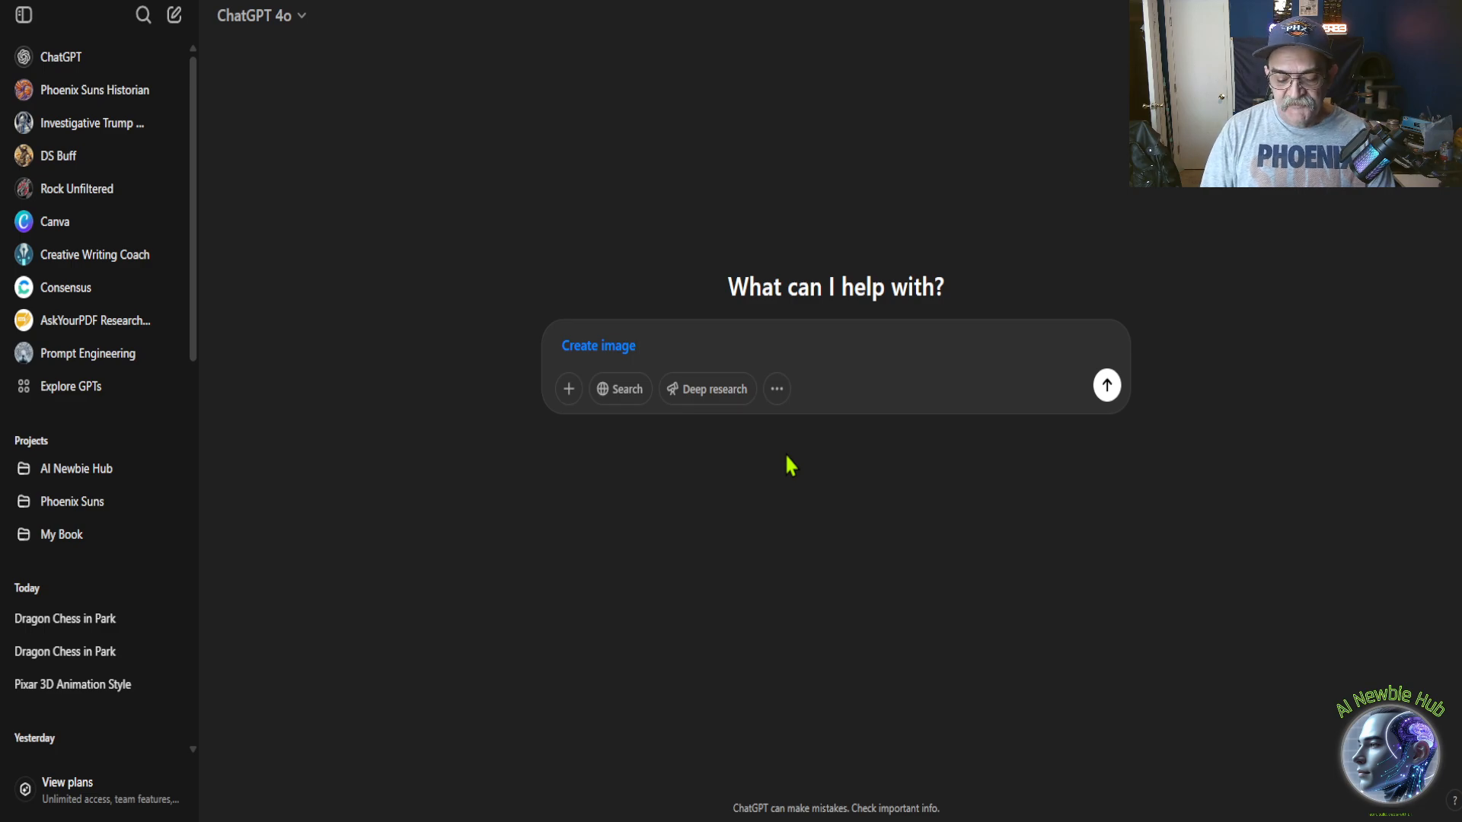
key("ctrl+v")
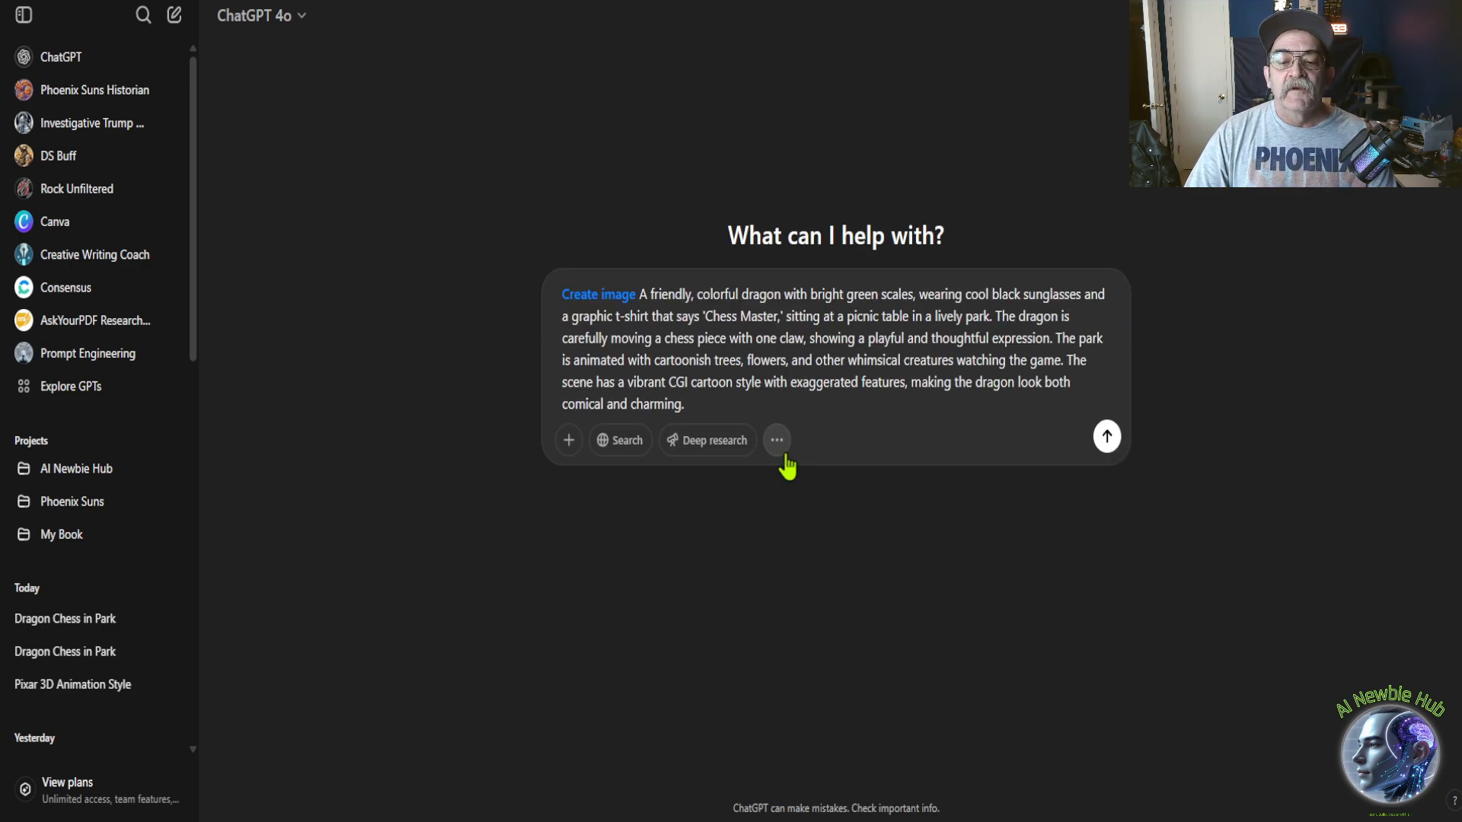
key("Return")
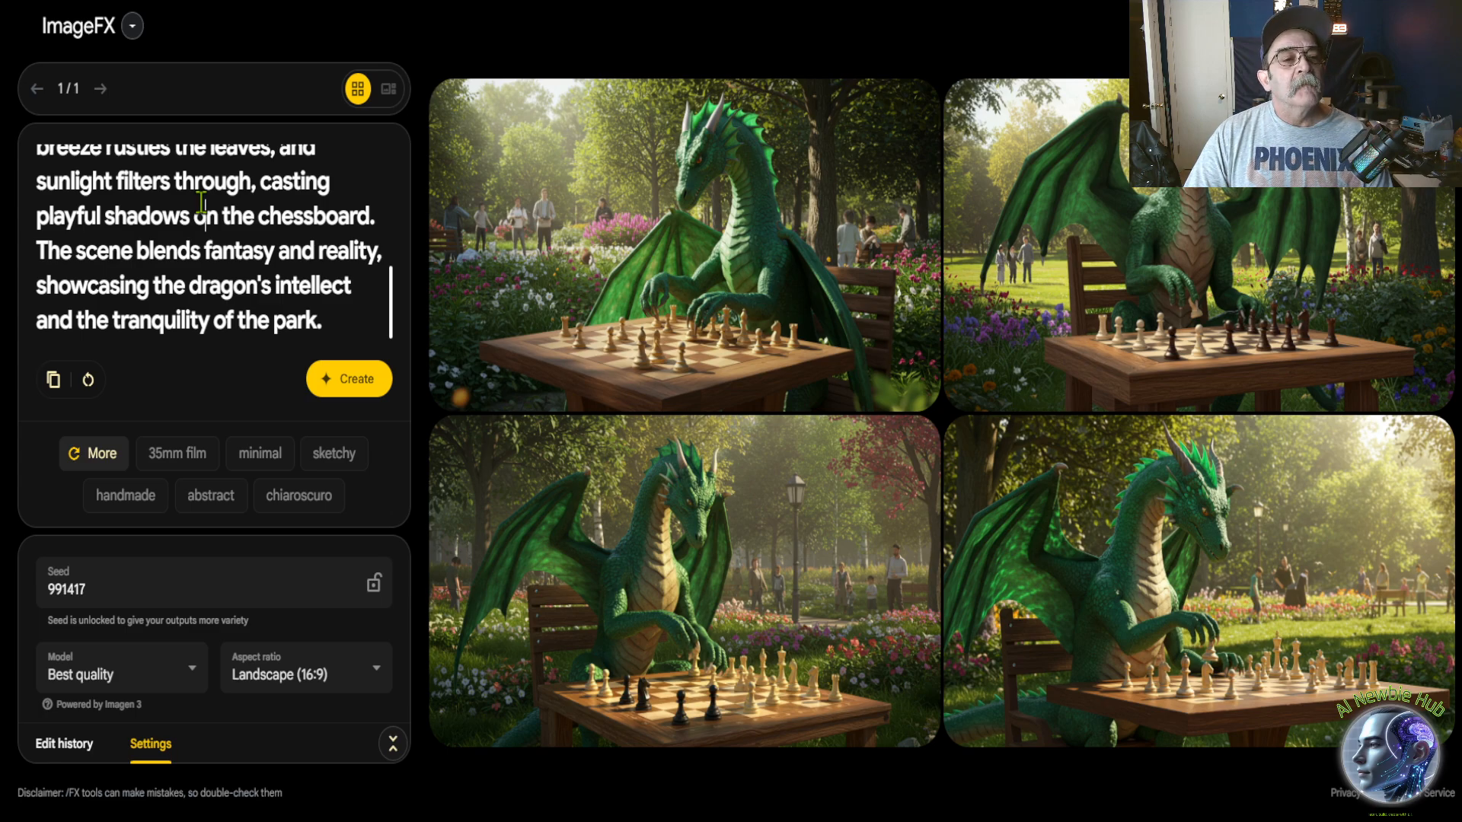
Step: In ImageFX, replace the old prompt with the copied CGI cartoon-style dragon prompt and generate the images
key("ctrl+a")
key("ctrl+v")
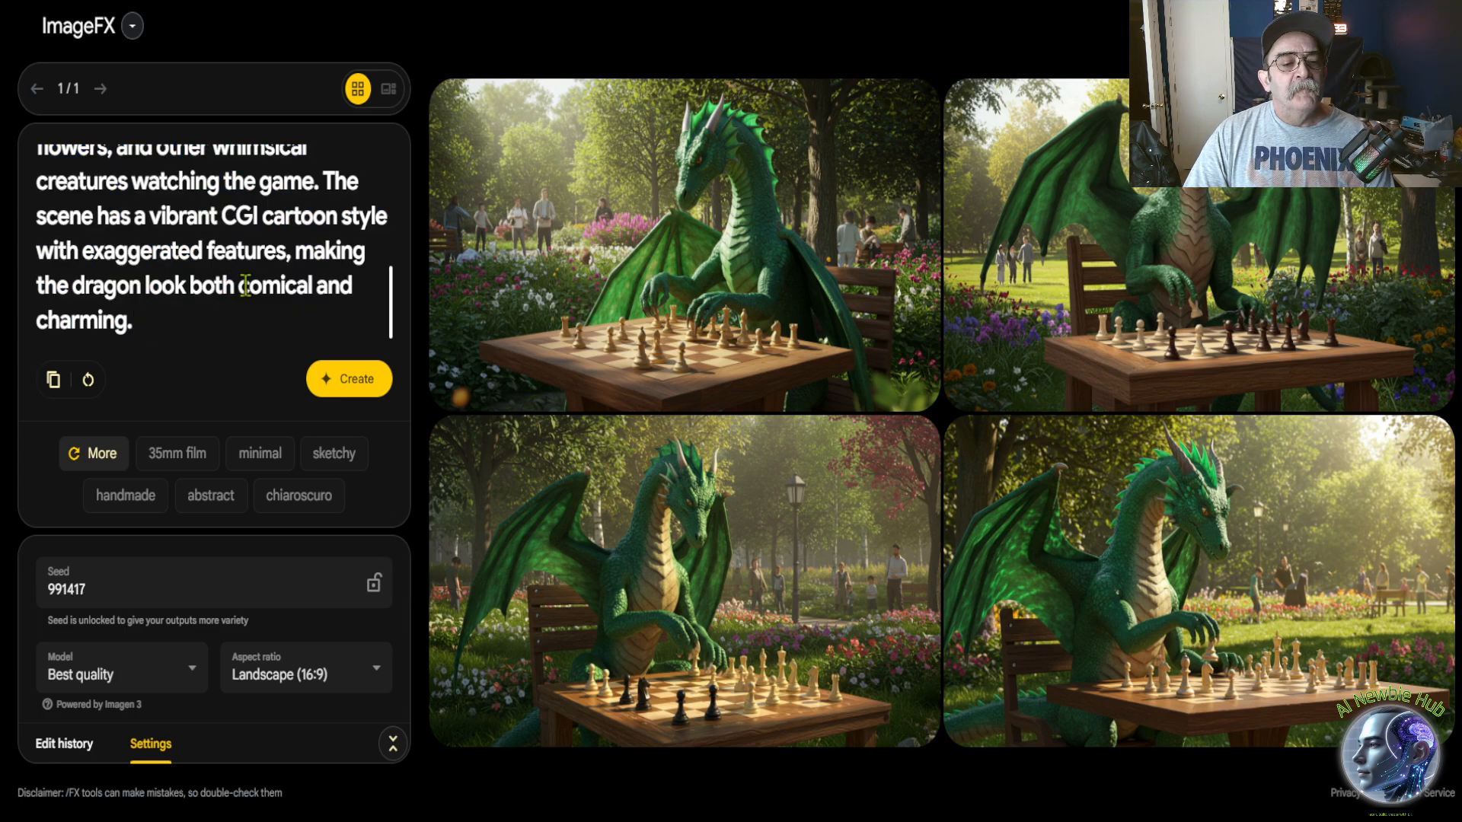
left_click(350, 379)
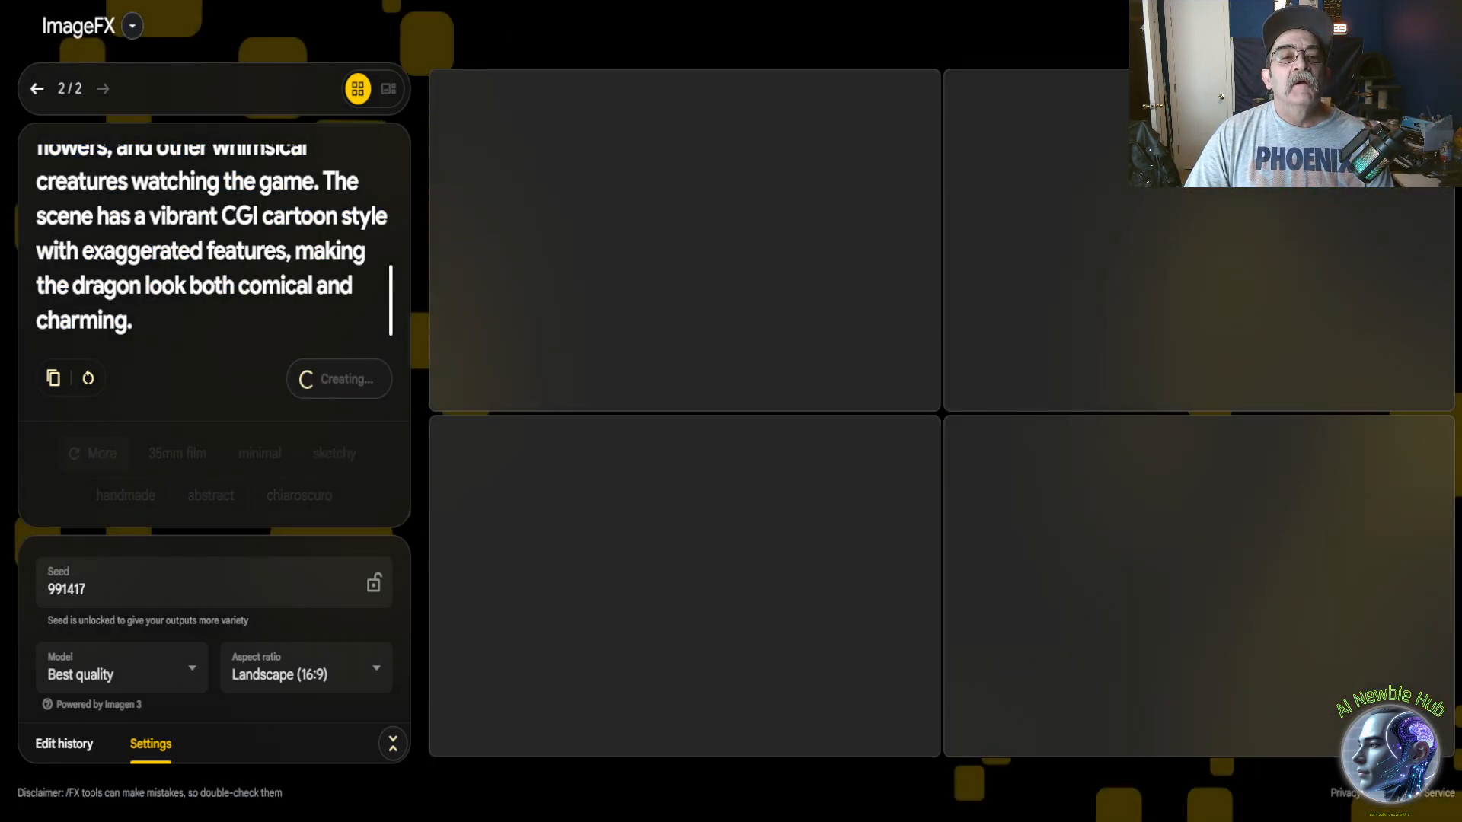
Step: Switch to Leonardo.Ai, replace its prompt with the copied "Chess Master" dragon prompt and generate four images
left_click(478, 1)
left_click(492, 120)
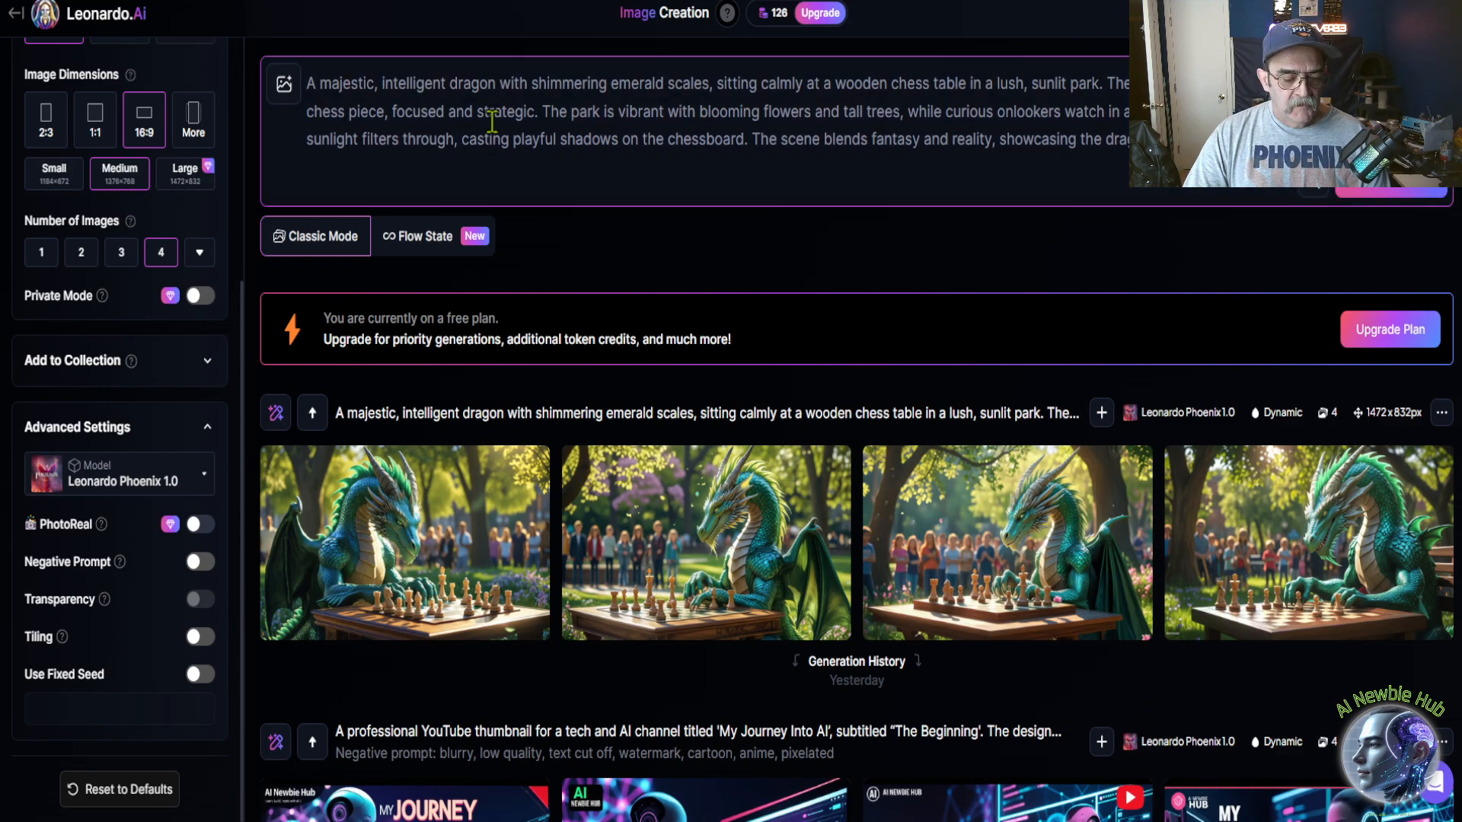
key("ctrl+a")
key("ctrl+v")
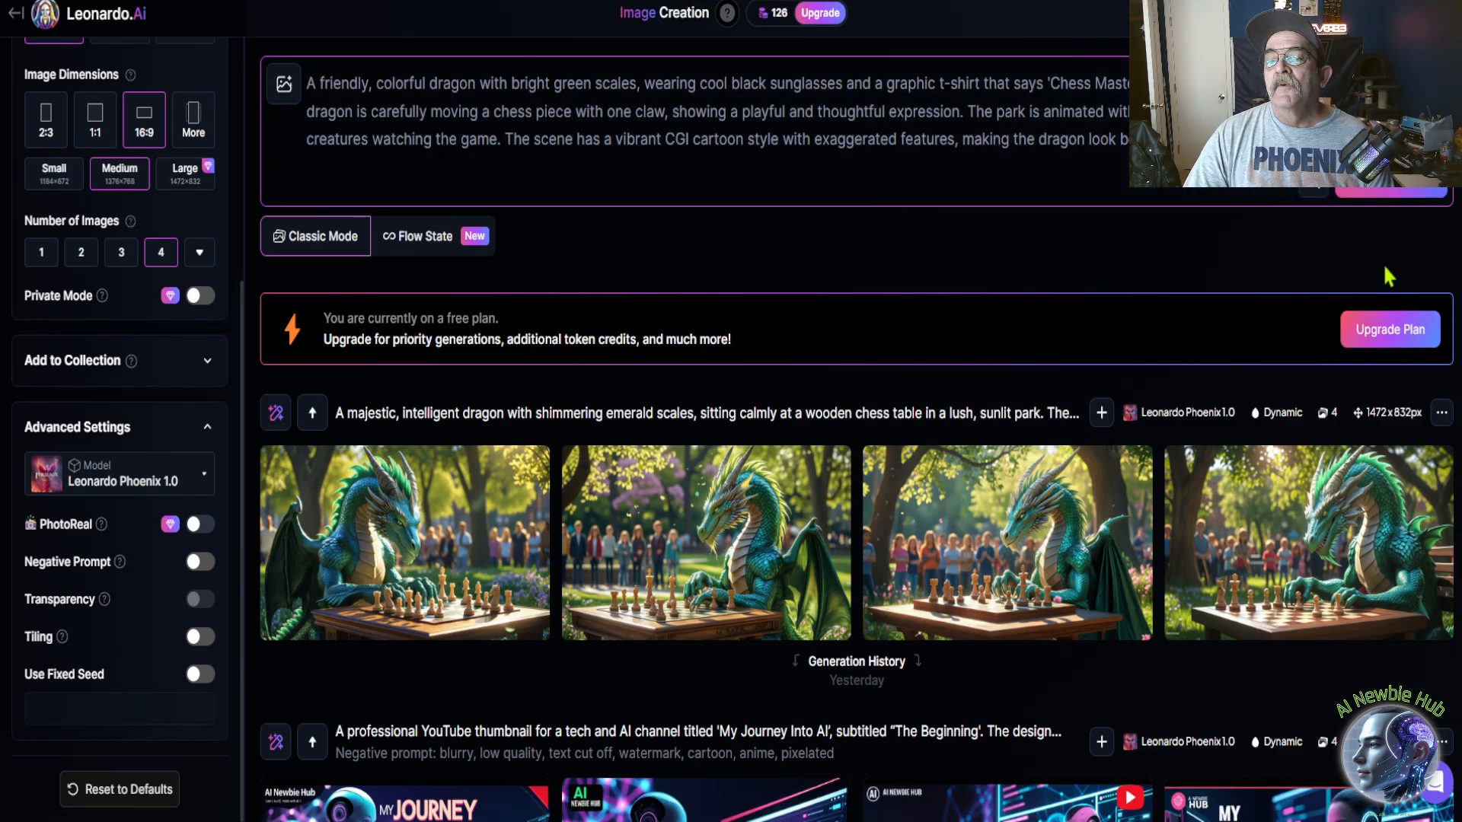
left_click(1390, 189)
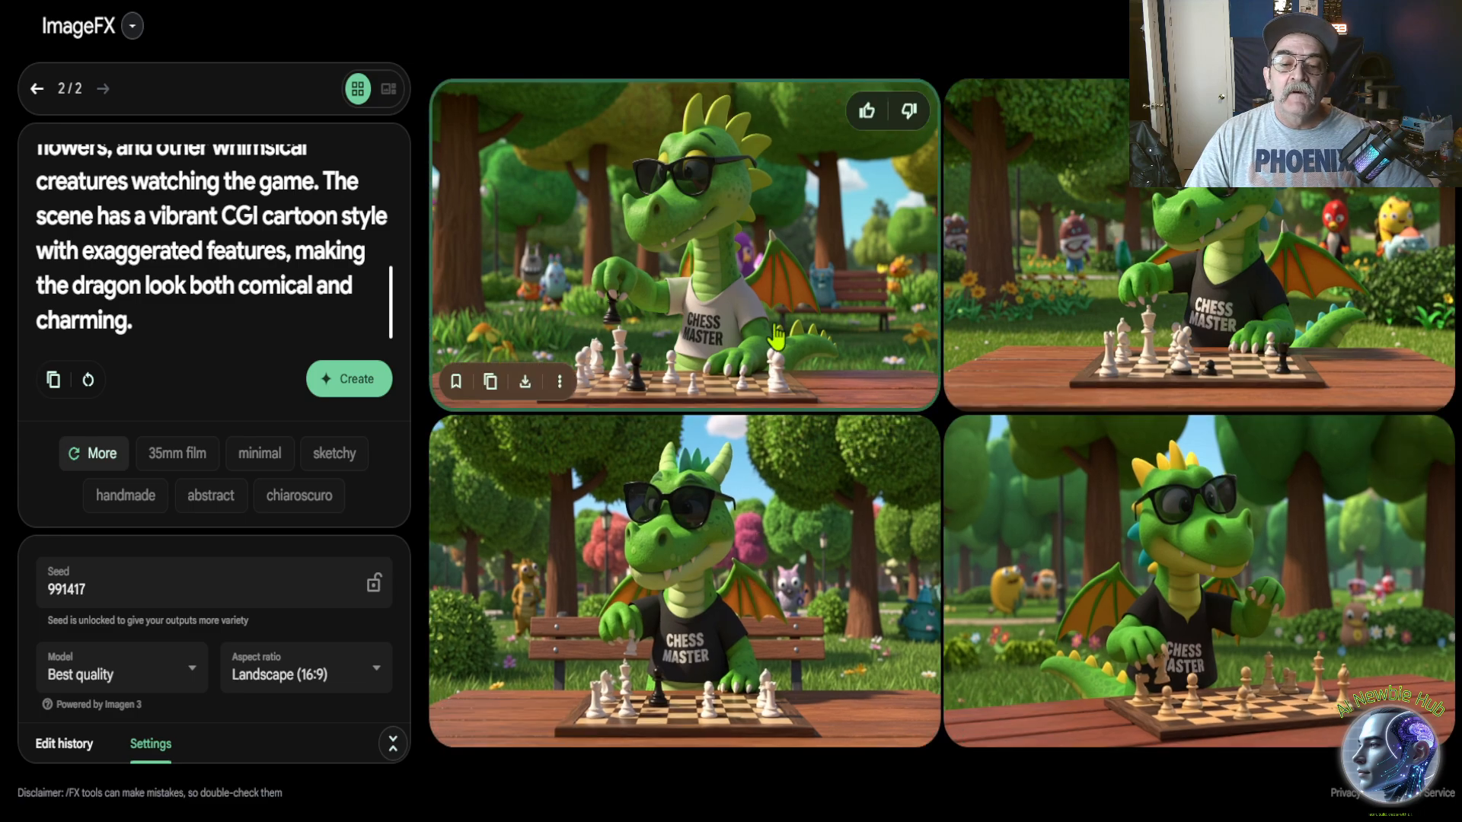
Step: Return to ImageFX and view each of the four new cartoon dragon images enlarged, one after another
left_click(718, 260)
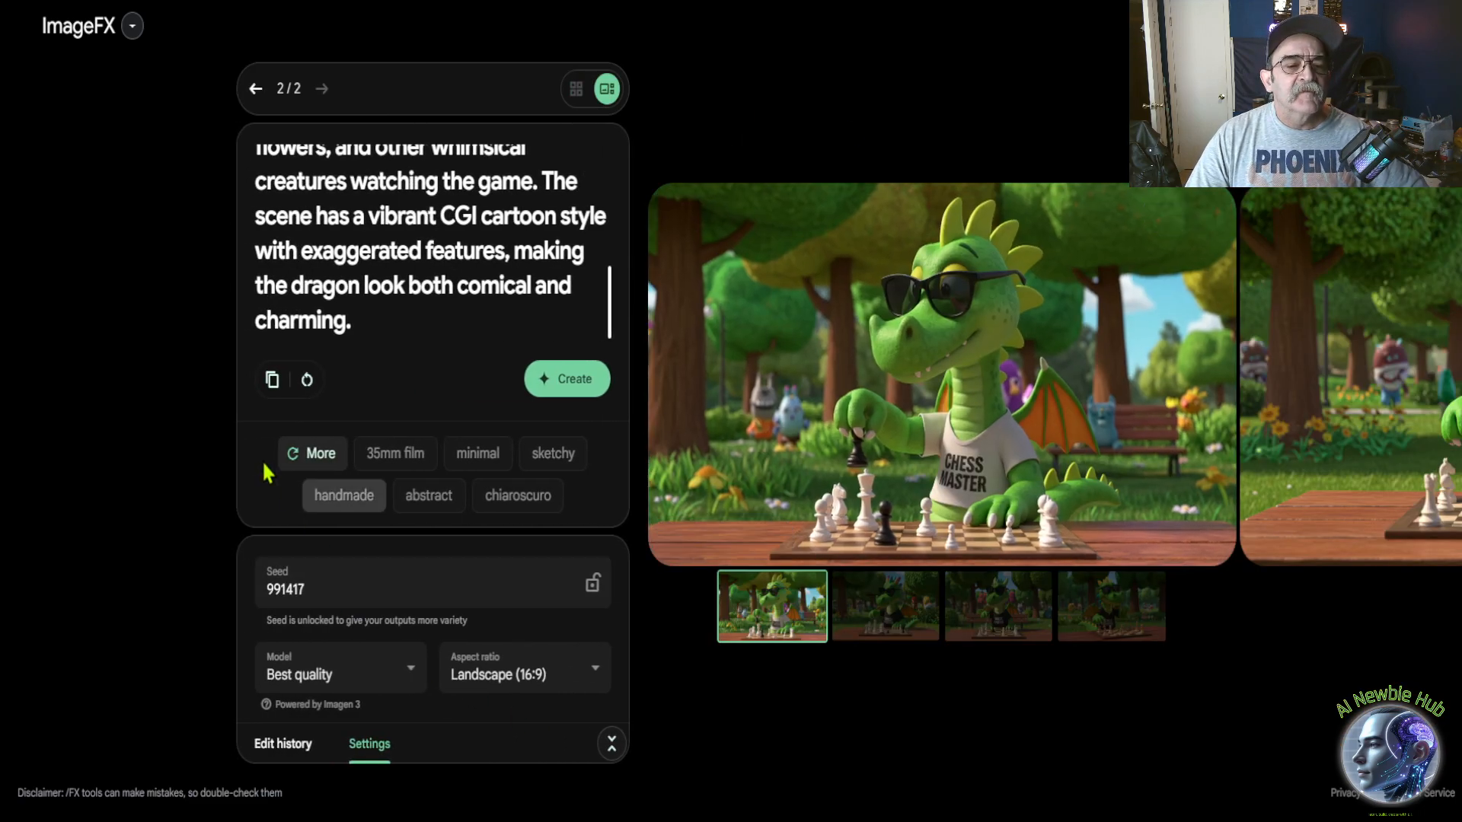
left_click(255, 88)
left_click(321, 88)
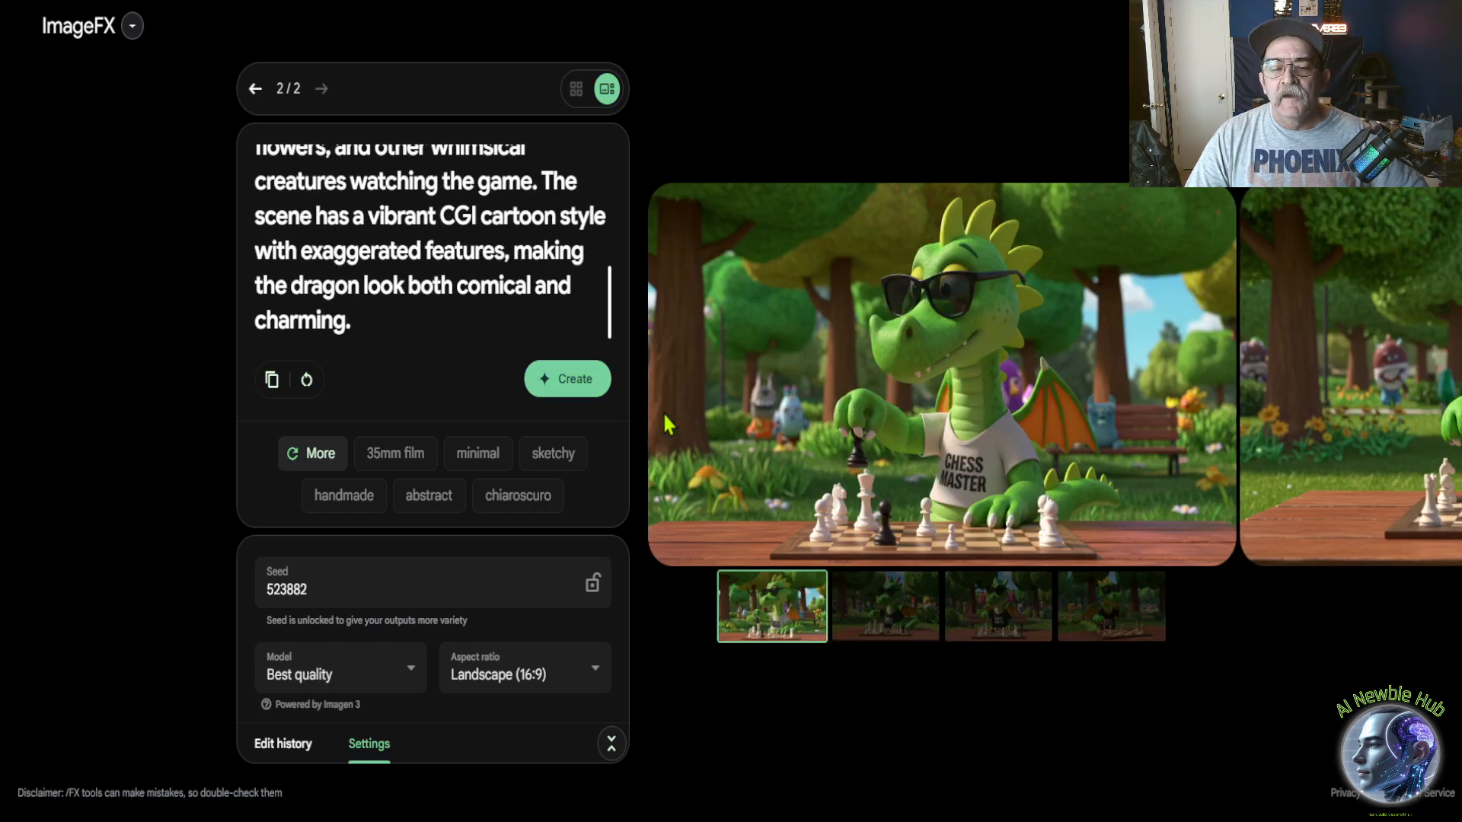
left_click(778, 537)
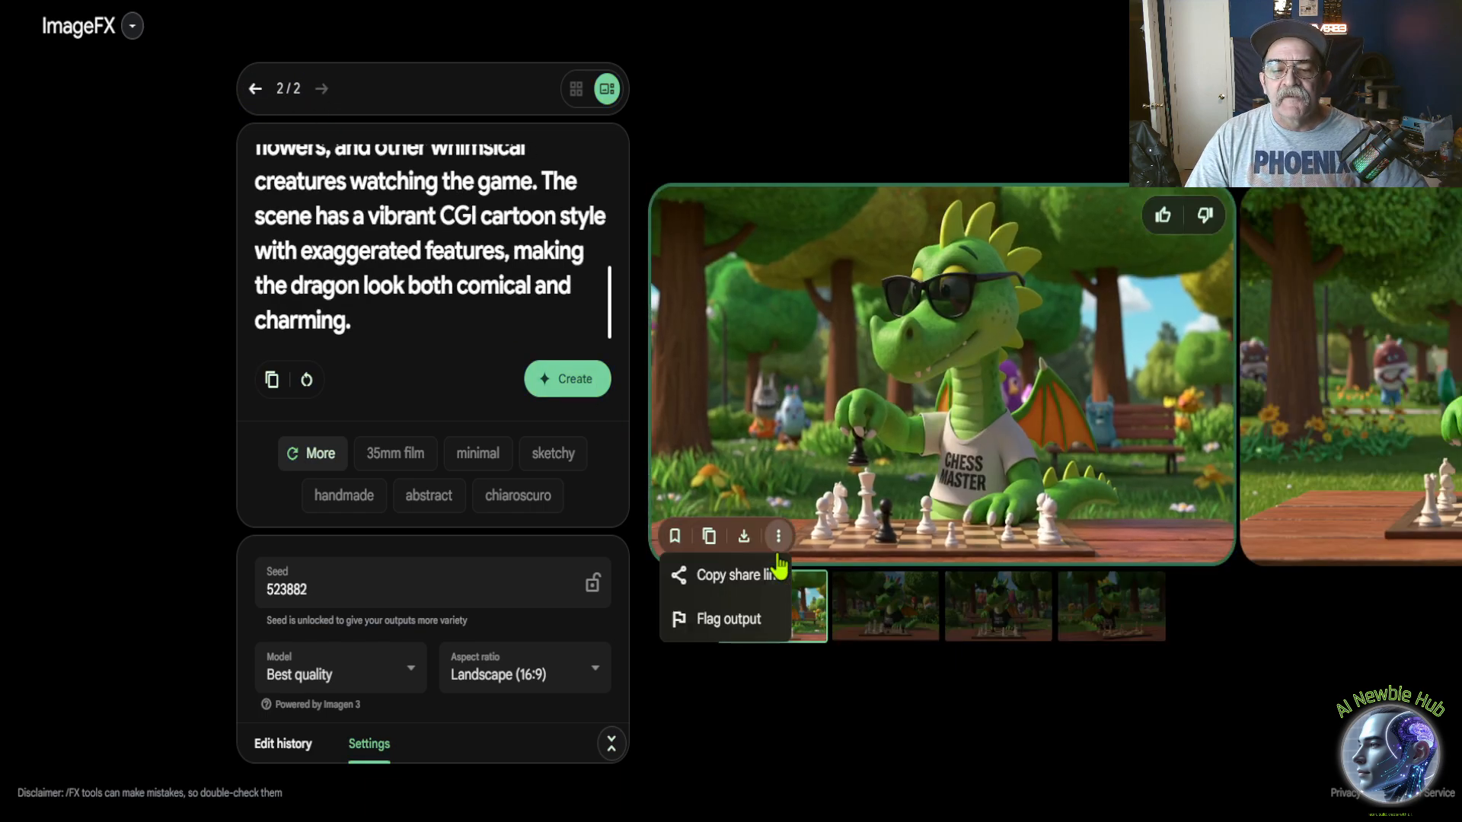
left_click(836, 347)
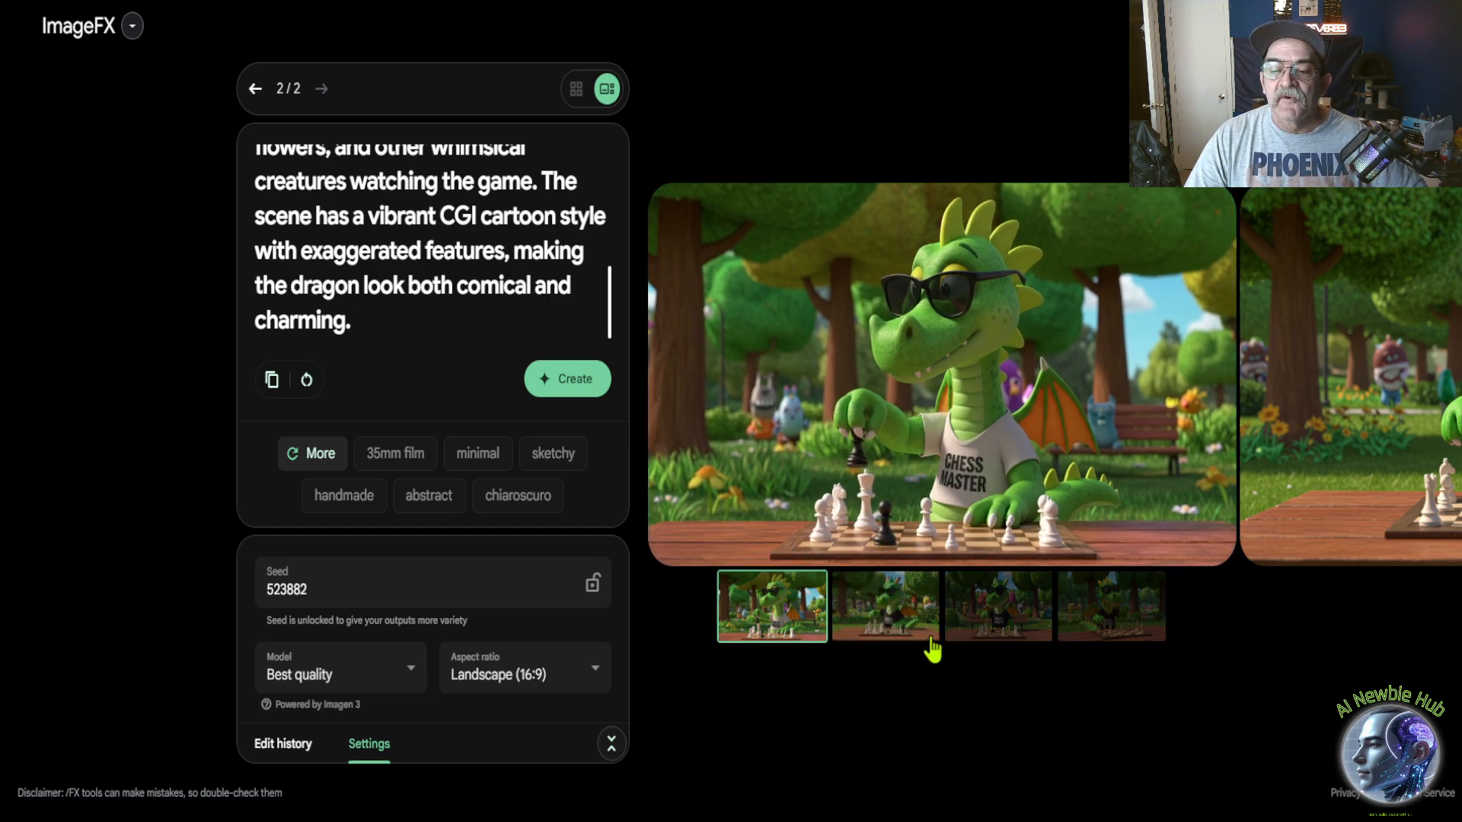
left_click(883, 609)
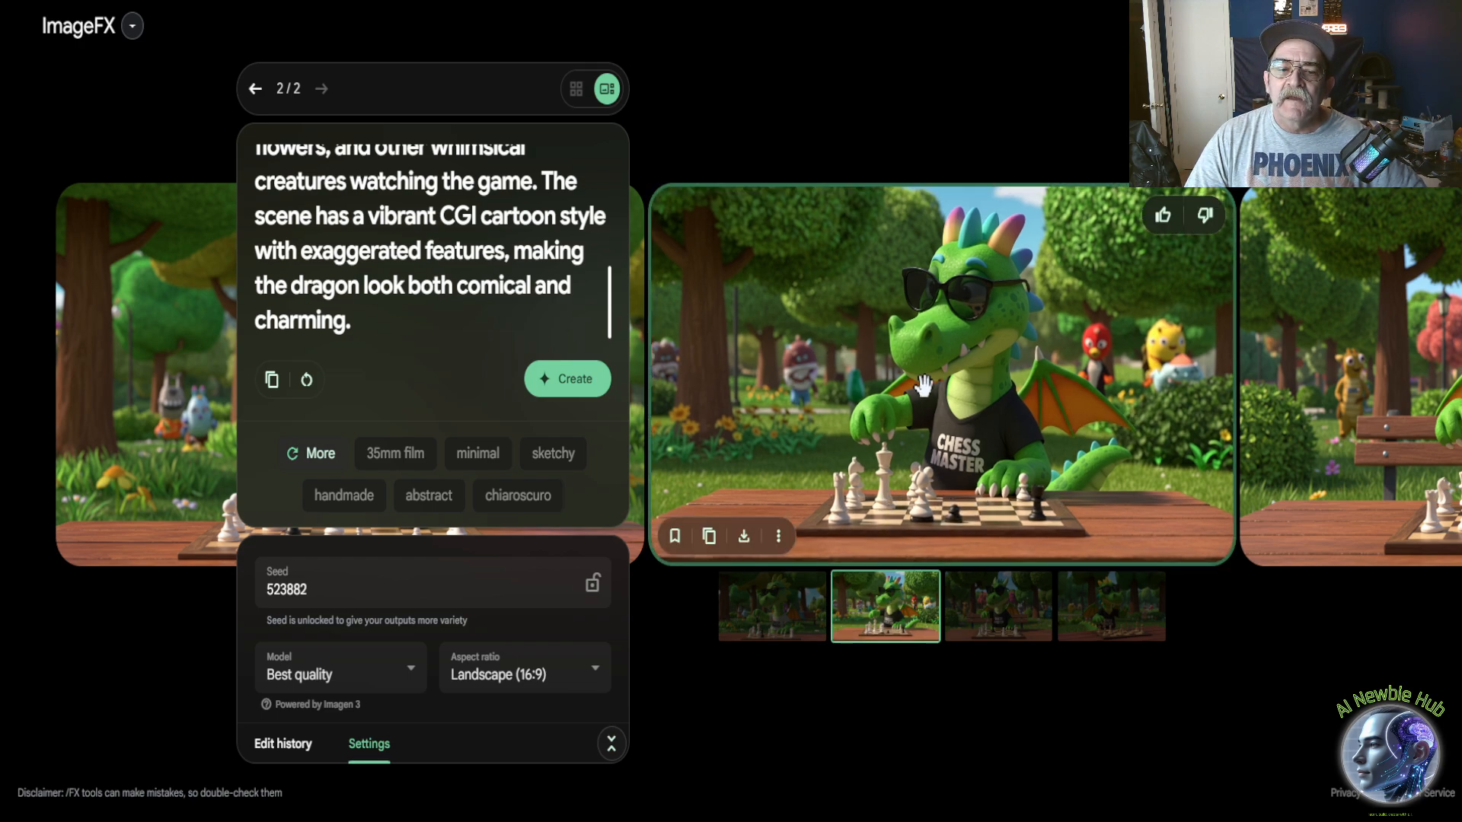
left_click(995, 592)
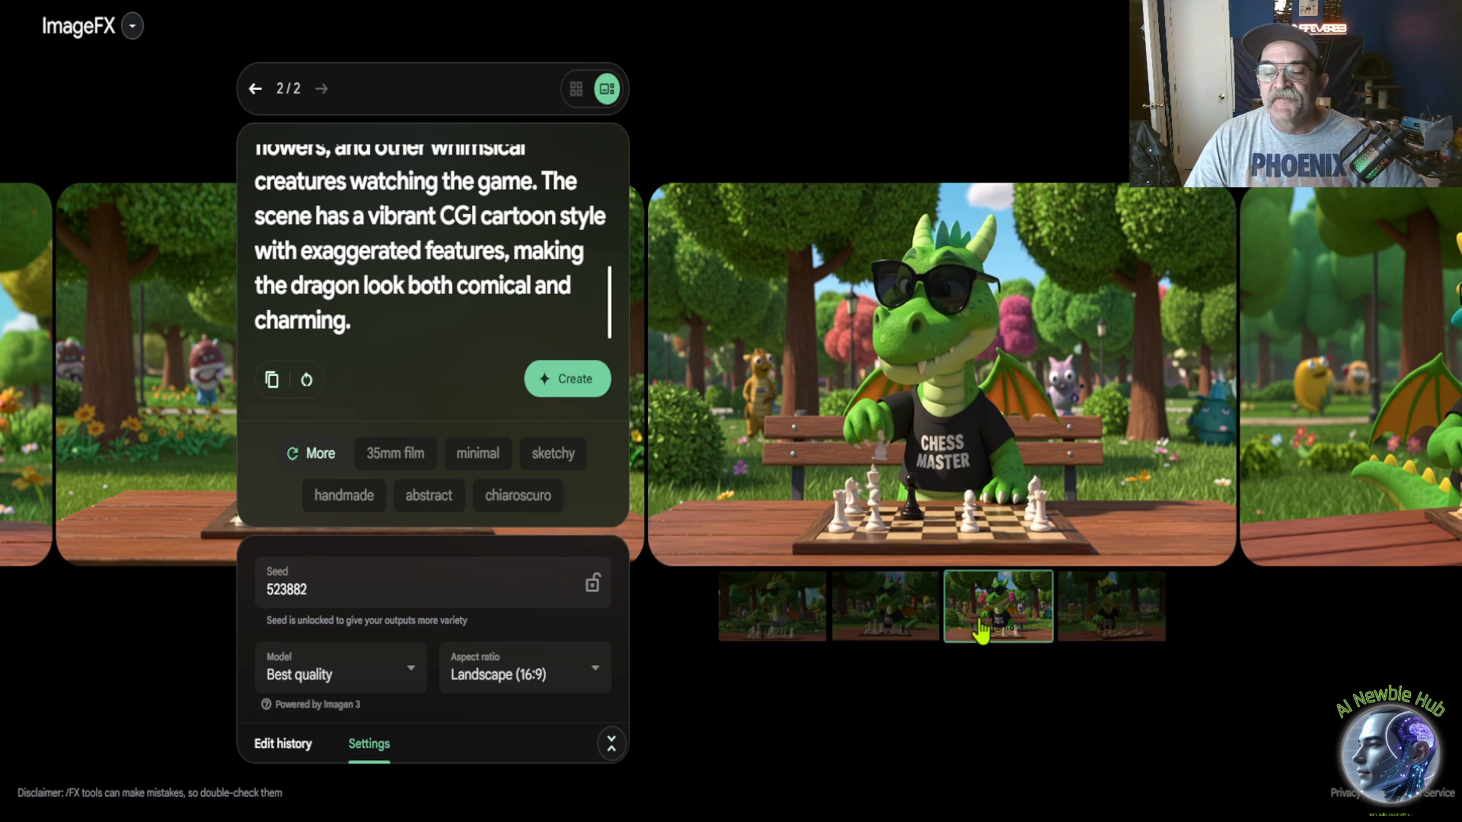
left_click(1092, 631)
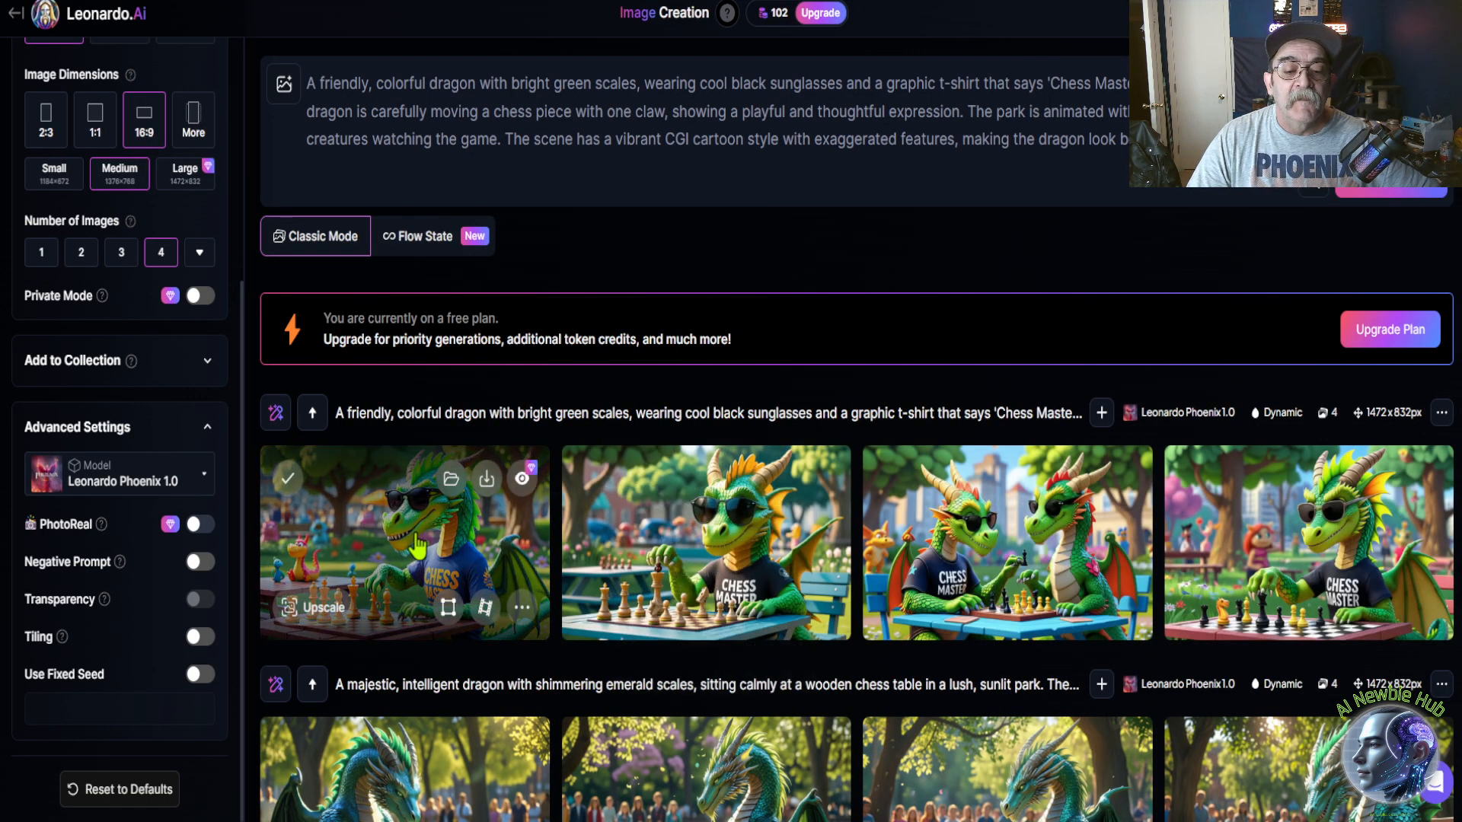
Step: View the four cartoon dragon images in Leonardo.Ai at full size and enlarge the ChatGPT version for comparison
left_click(417, 545)
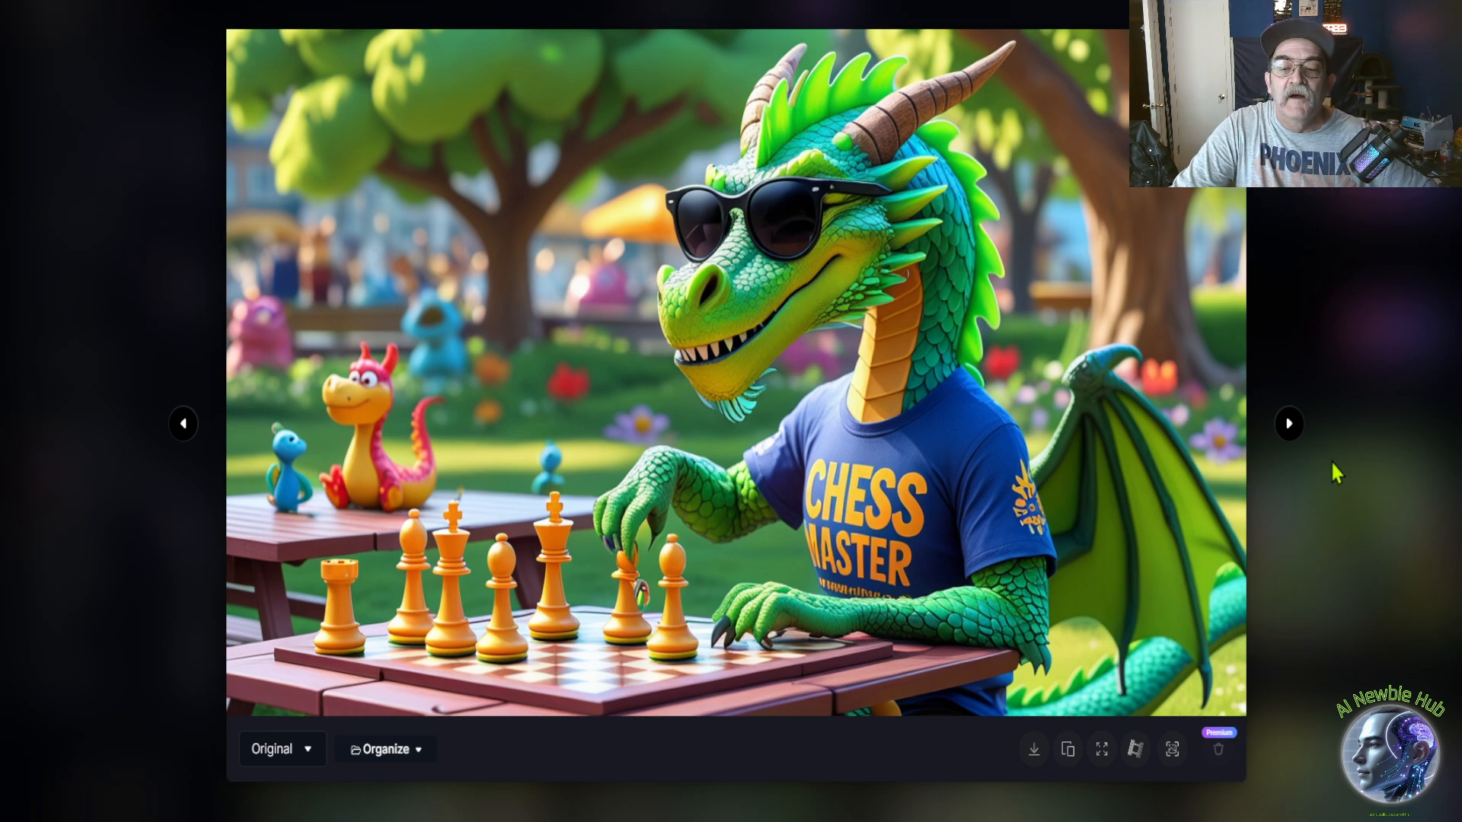
left_click(1292, 426)
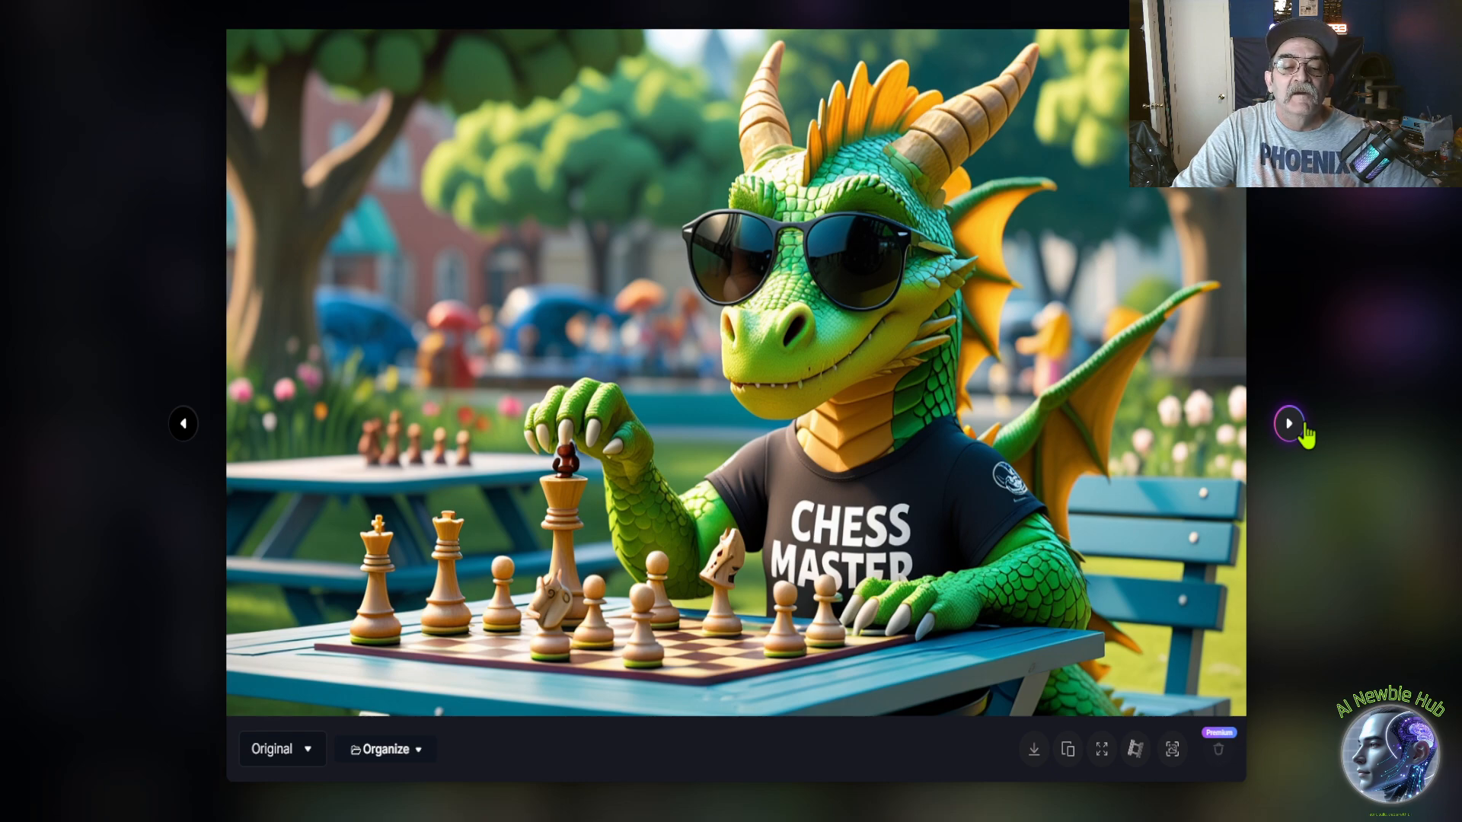
left_click(1289, 425)
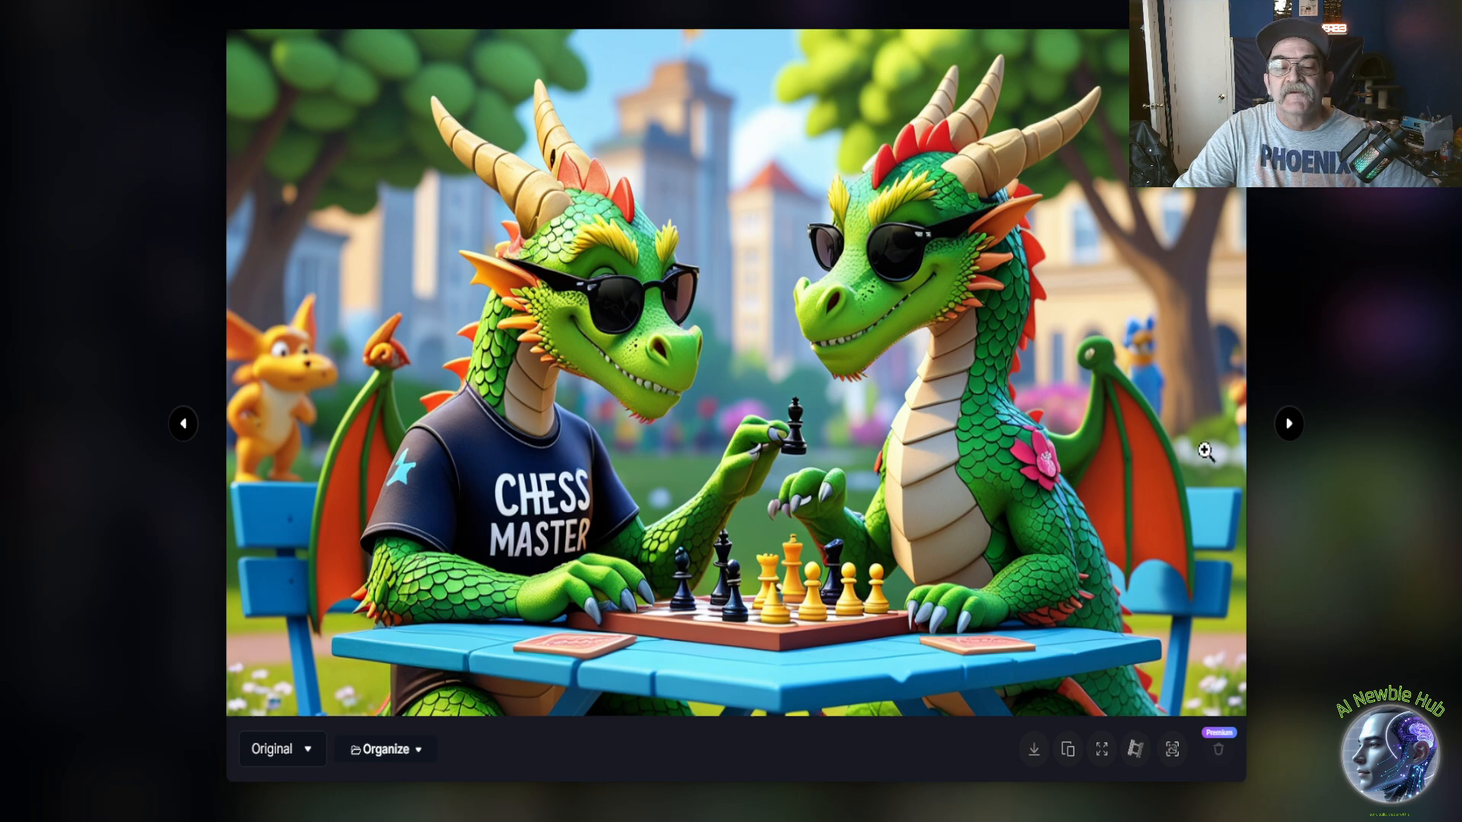
left_click(1289, 424)
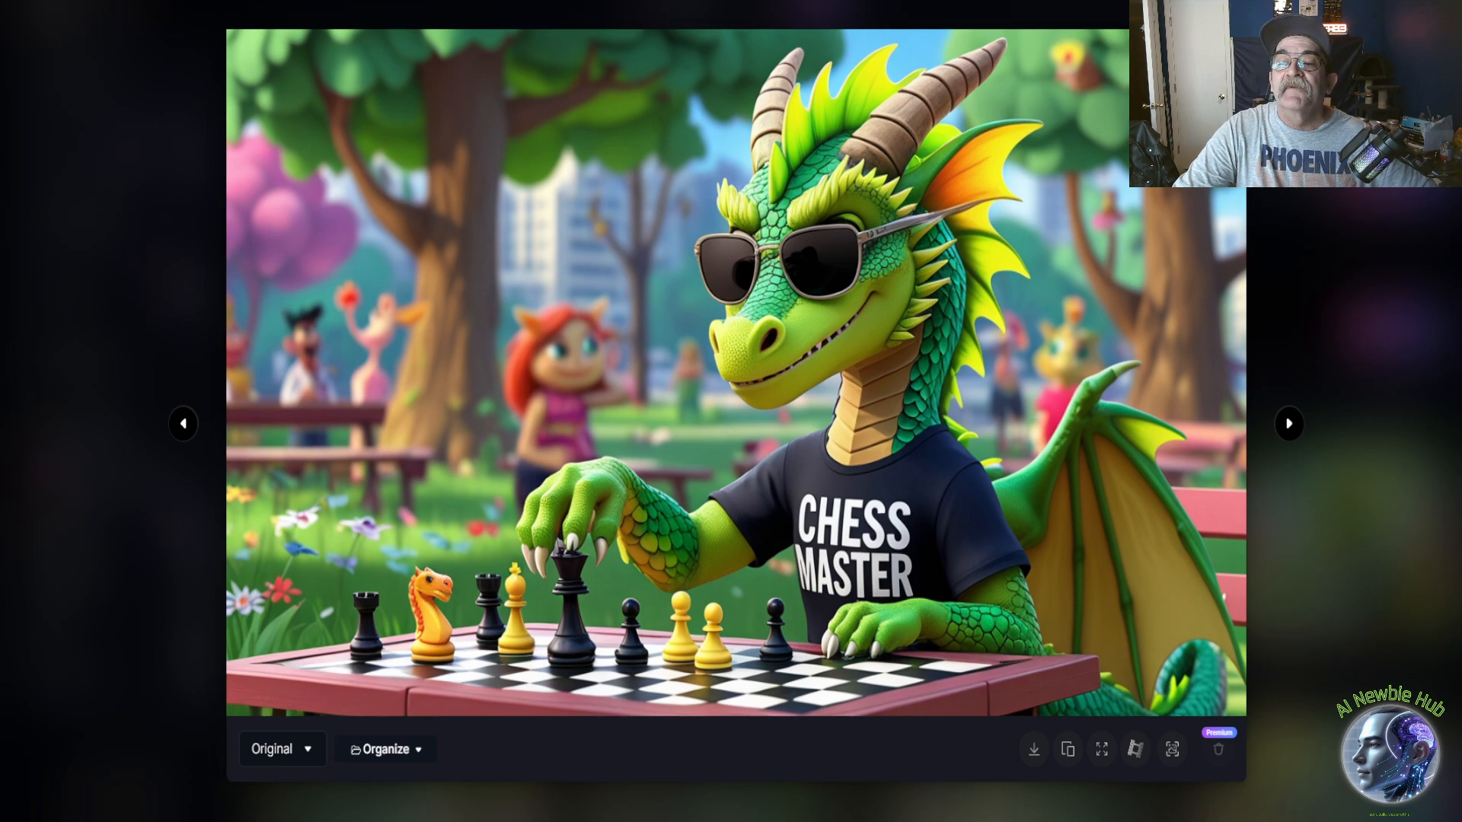
key("Escape")
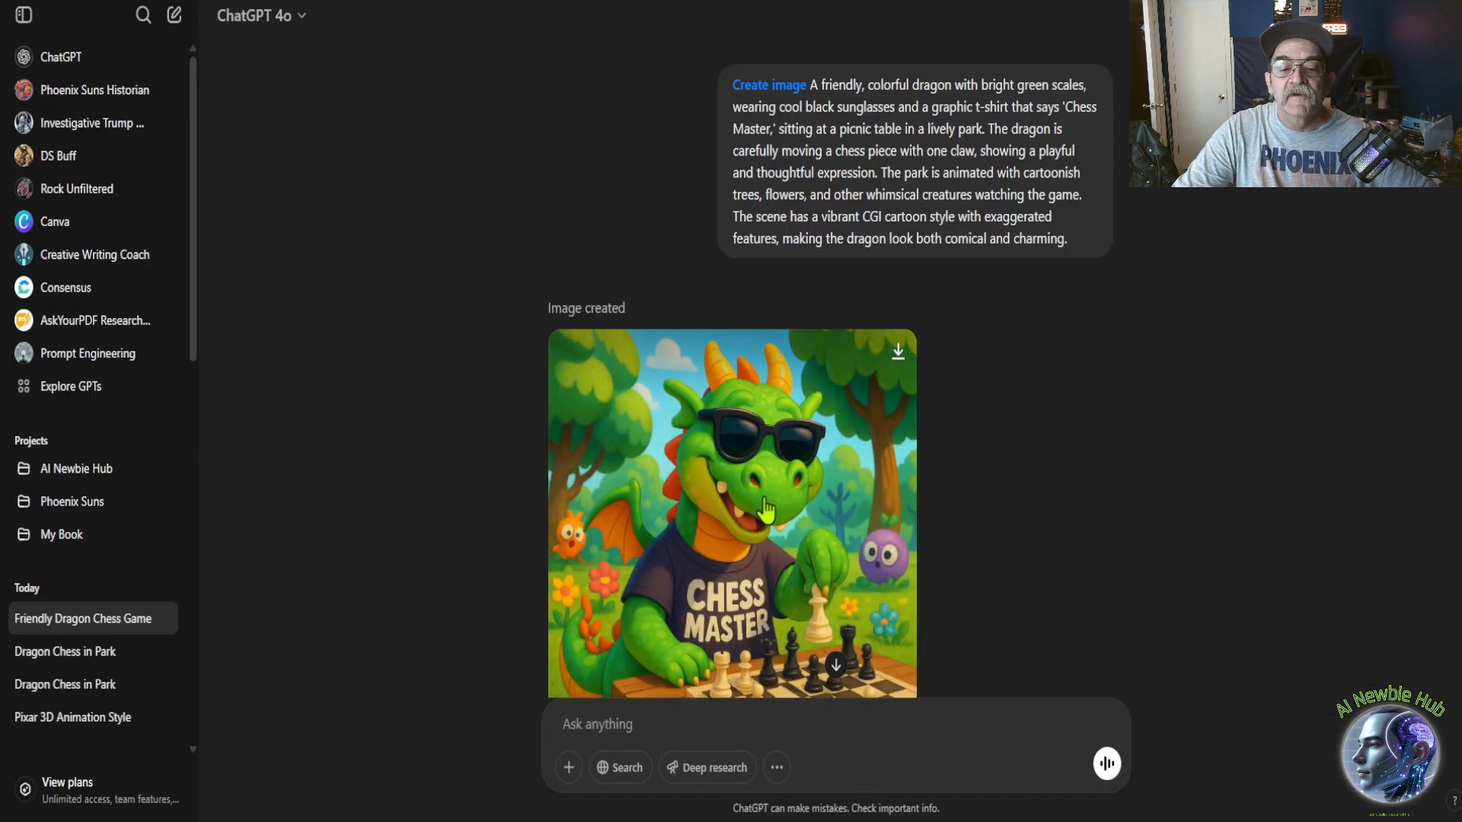
left_click(764, 504)
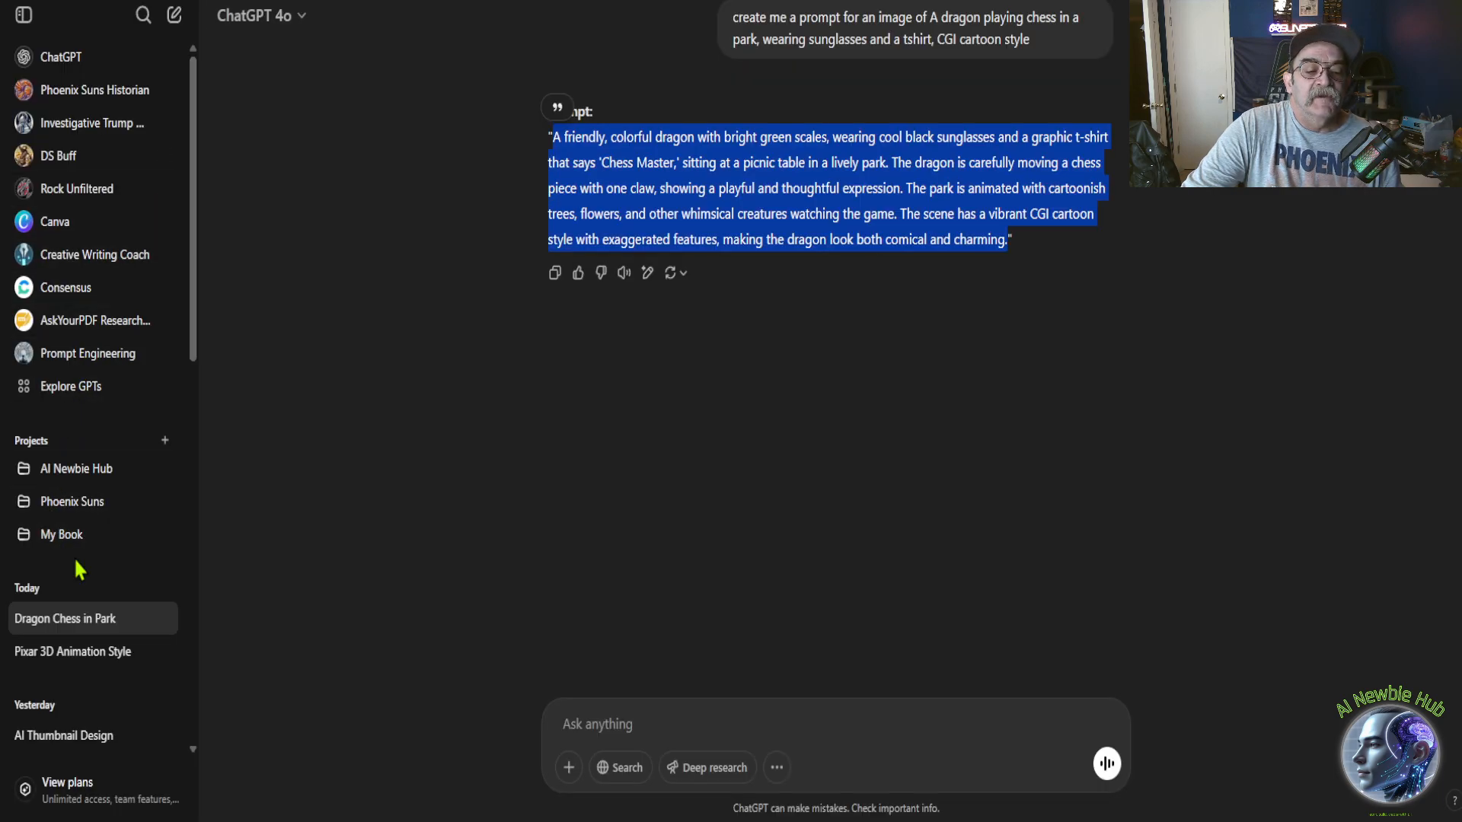
Step: In ChatGPT, view the robot thumbnail from the past futuristic robot design chat at full size and open the AI Image Prompt Creation chat
scroll(82, 662, "down", 2)
scroll(91, 567, "down", 2)
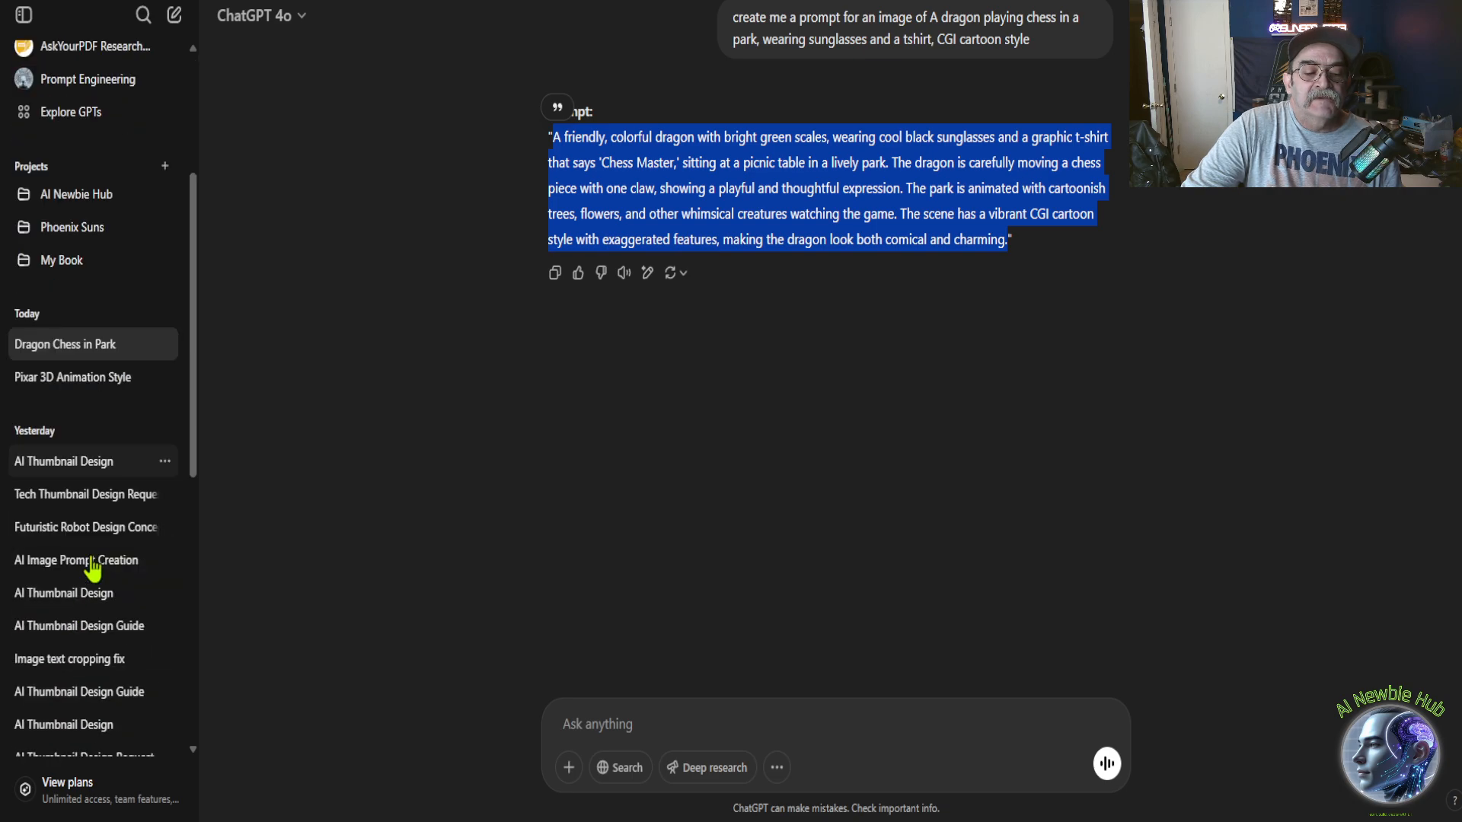
left_click(101, 535)
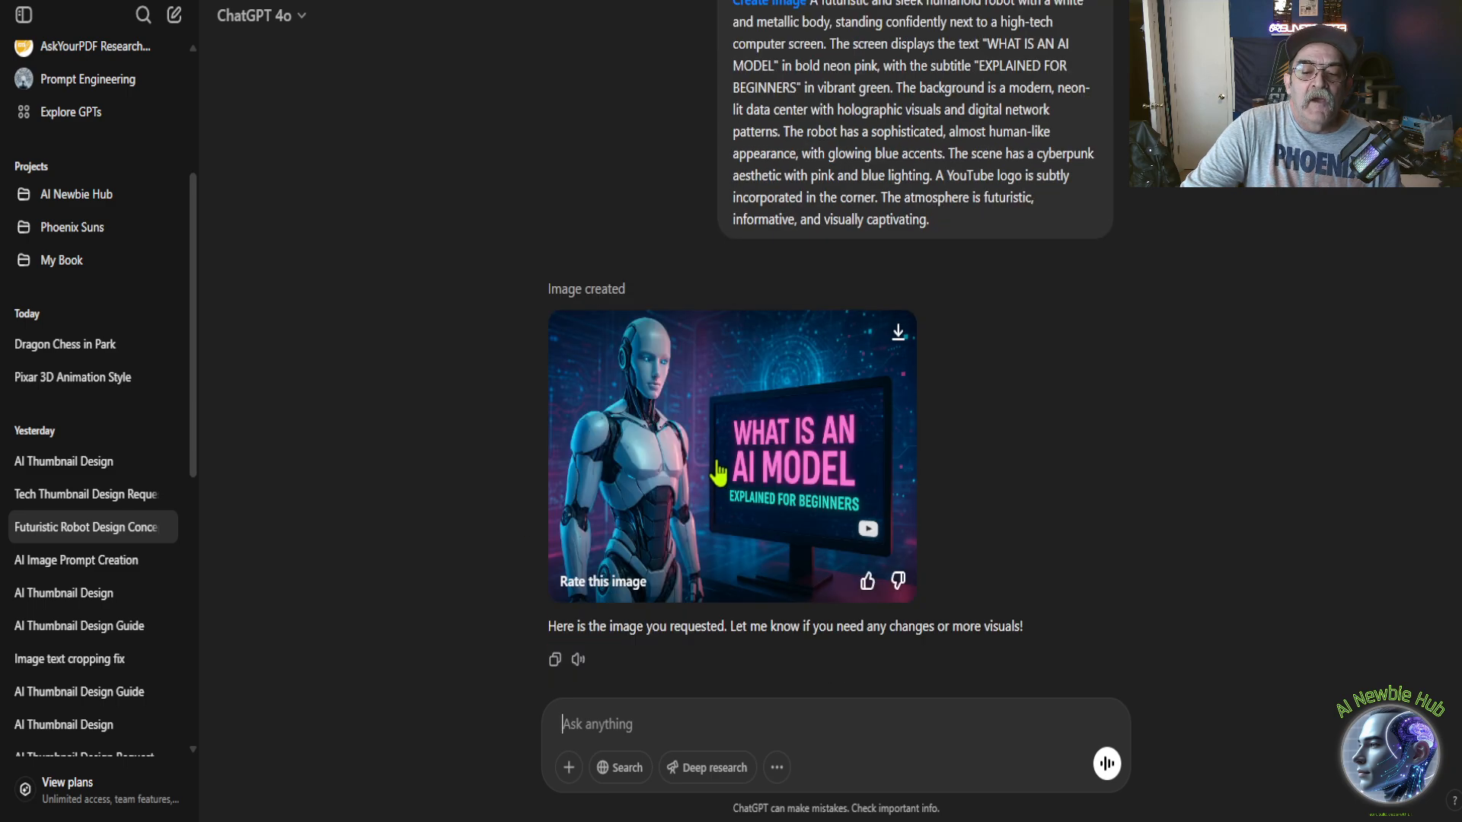
left_click(718, 470)
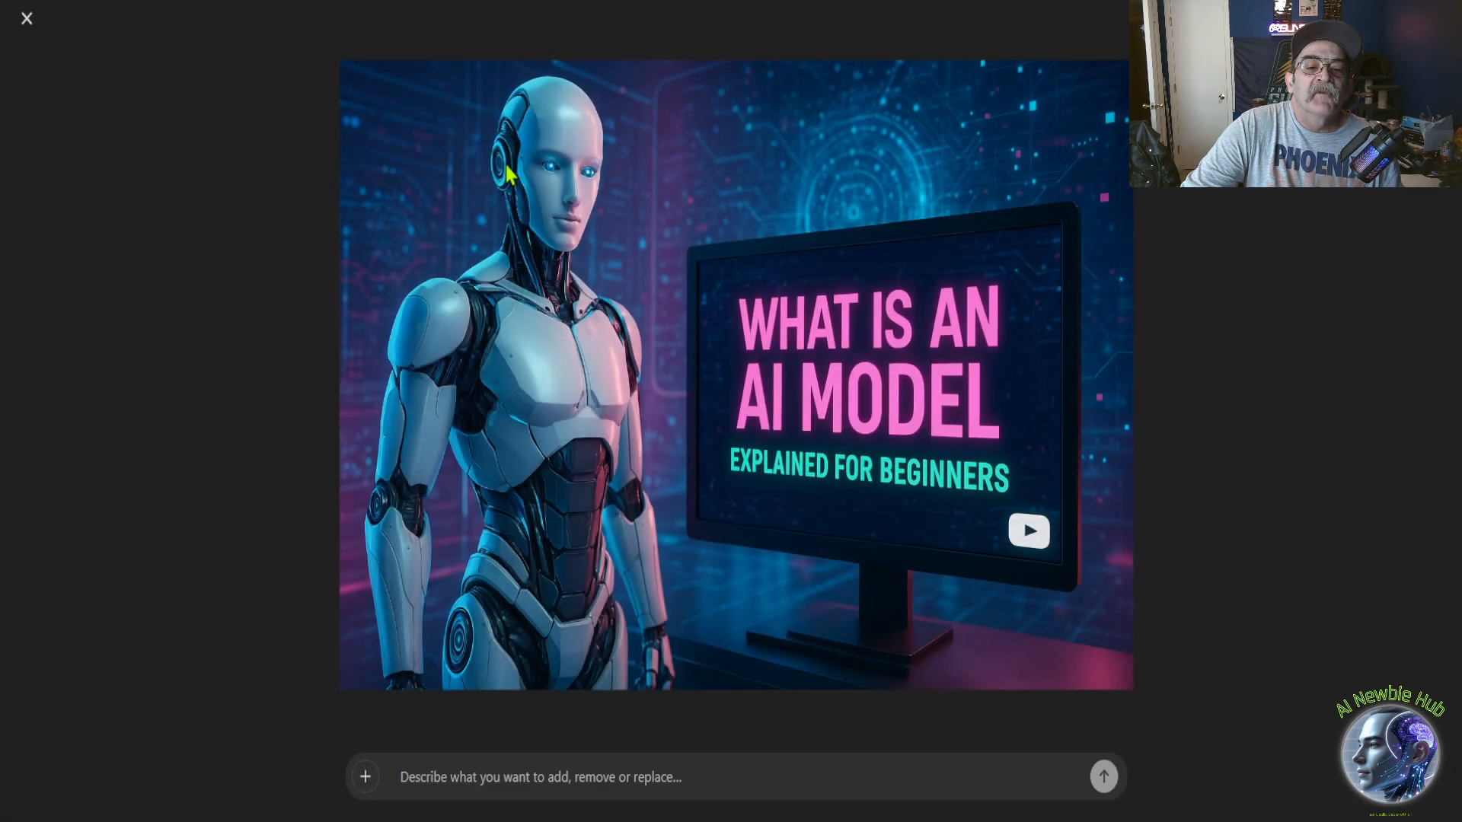
left_click(27, 18)
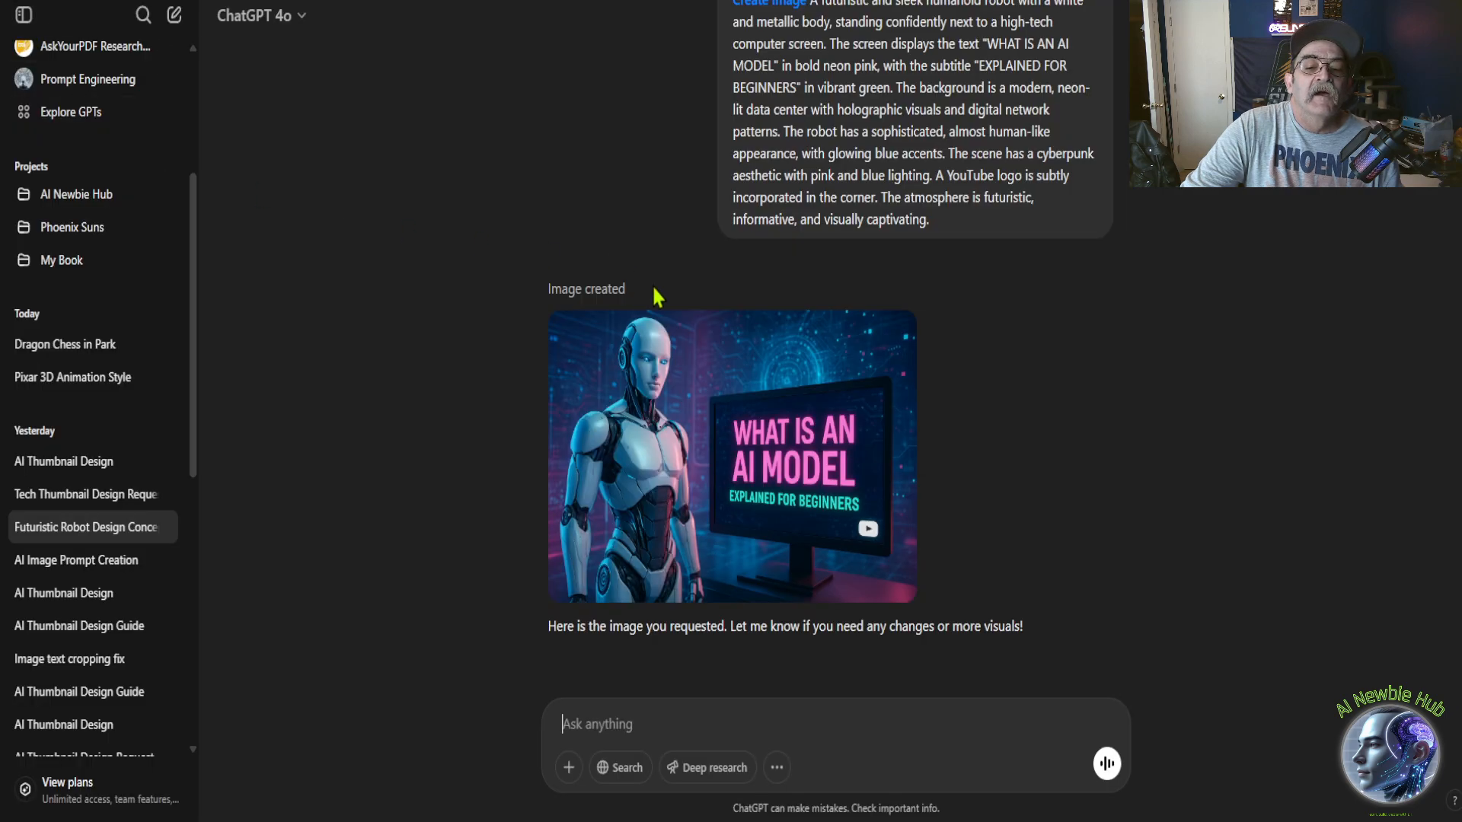
scroll(810, 364, "down", 1)
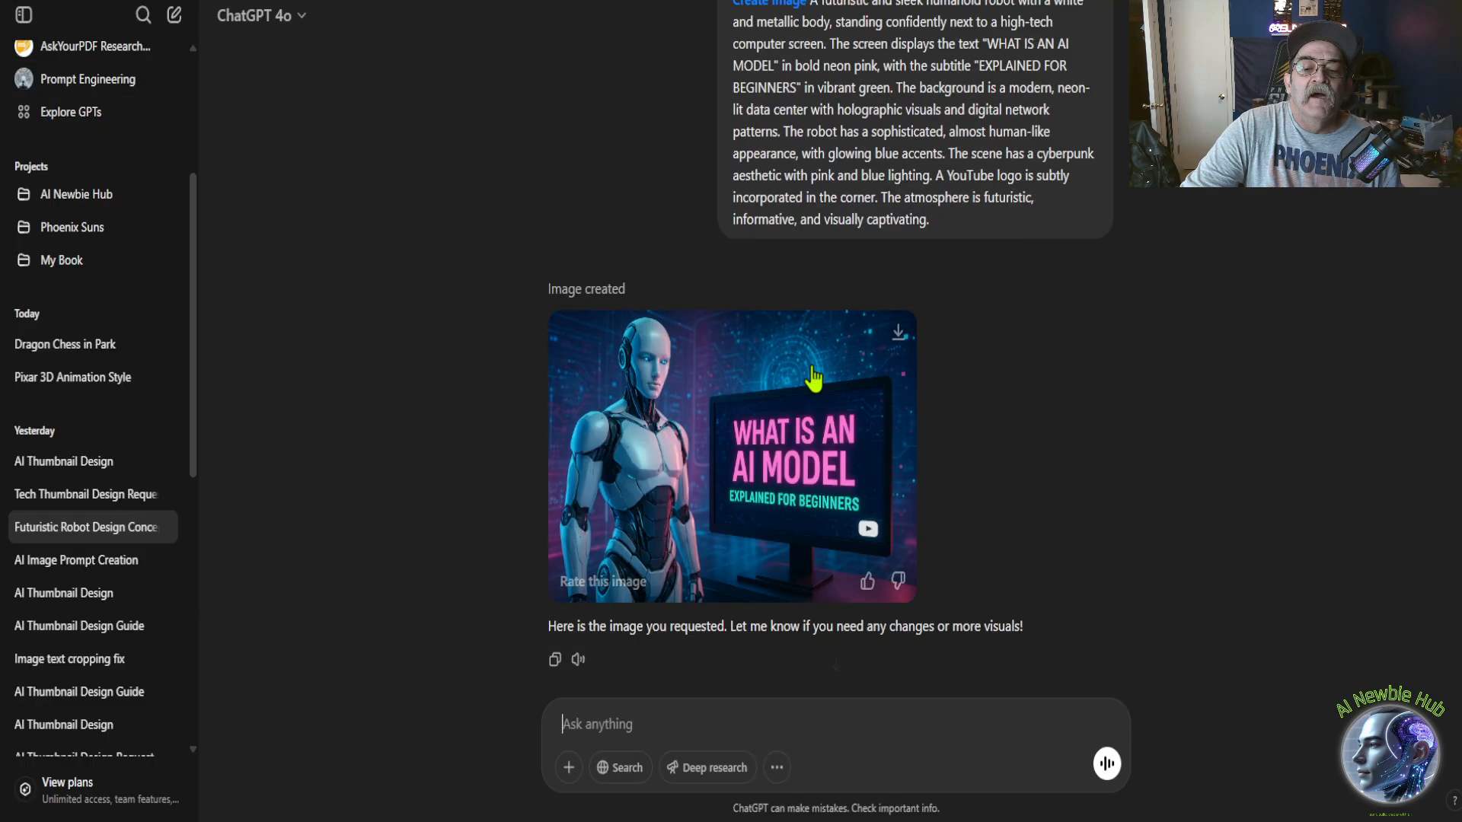
left_click(103, 569)
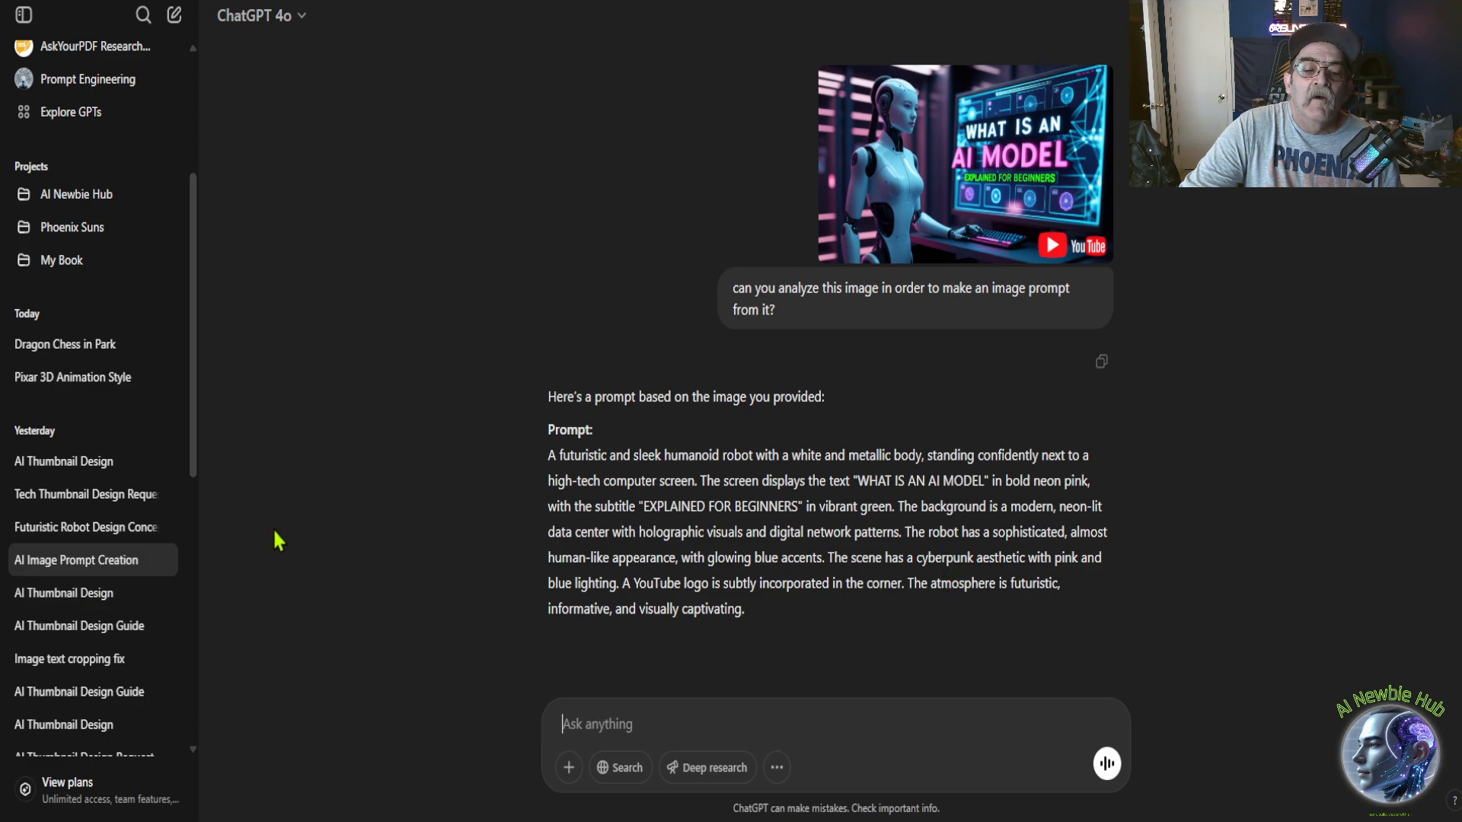
Step: Review the prompt in the past AI Thumbnail Design chat and enlarge the thumbnail in the AI Thumbnail Design Guide chat
left_click(92, 603)
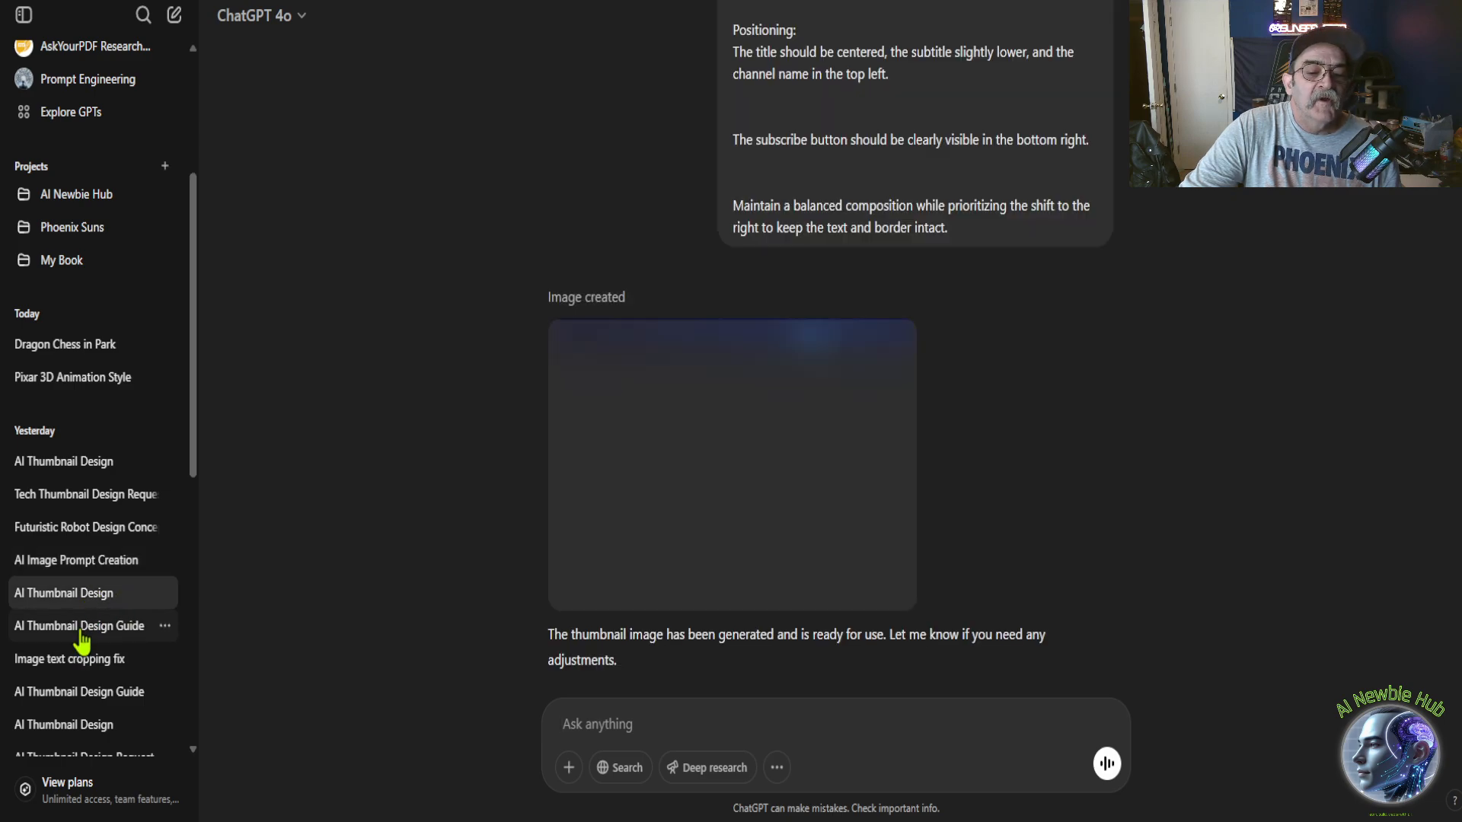
scroll(731, 475, "up", 10)
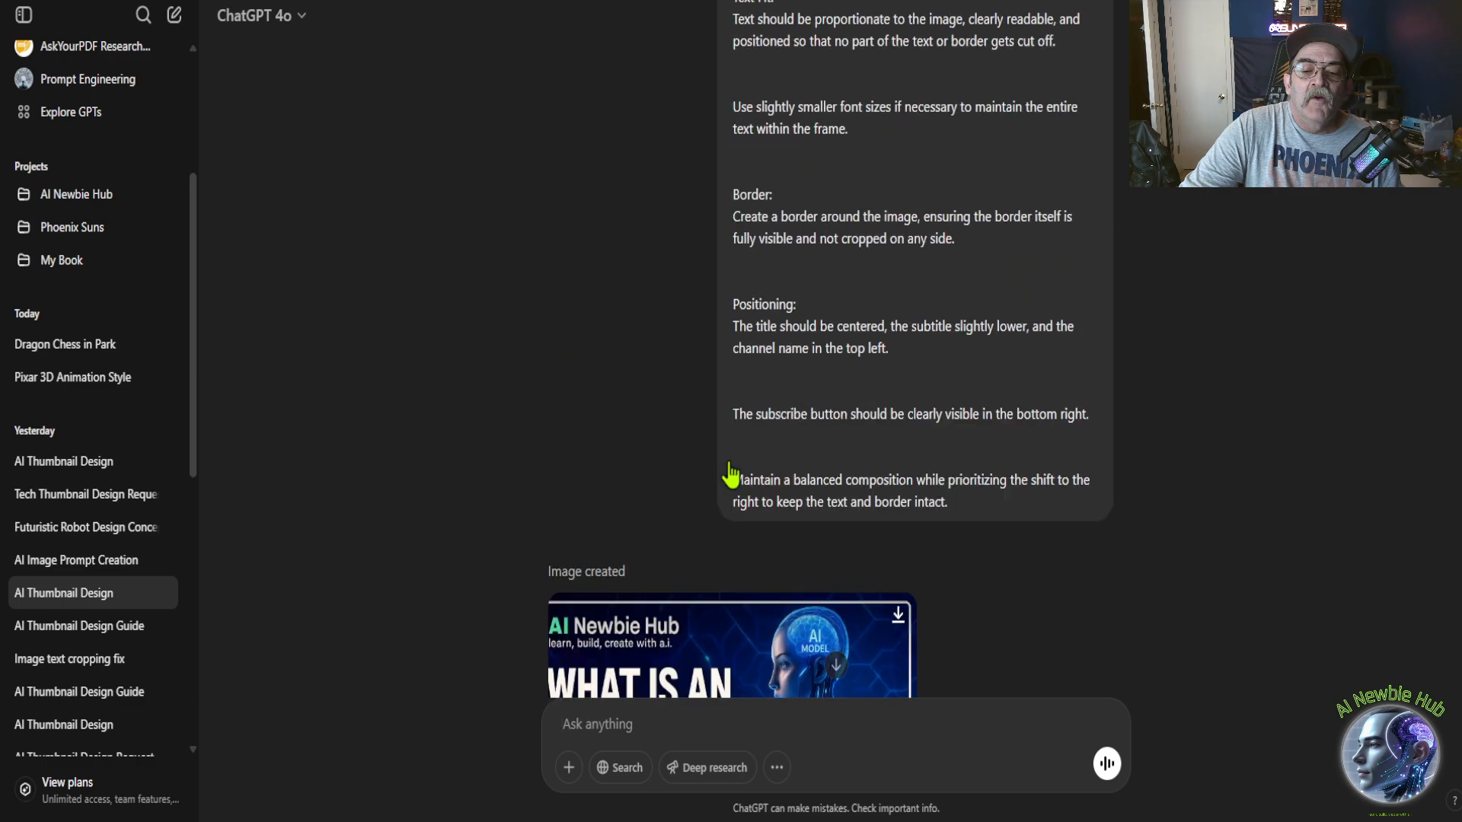
scroll(765, 449, "up", 10)
scroll(488, 472, "down", 6)
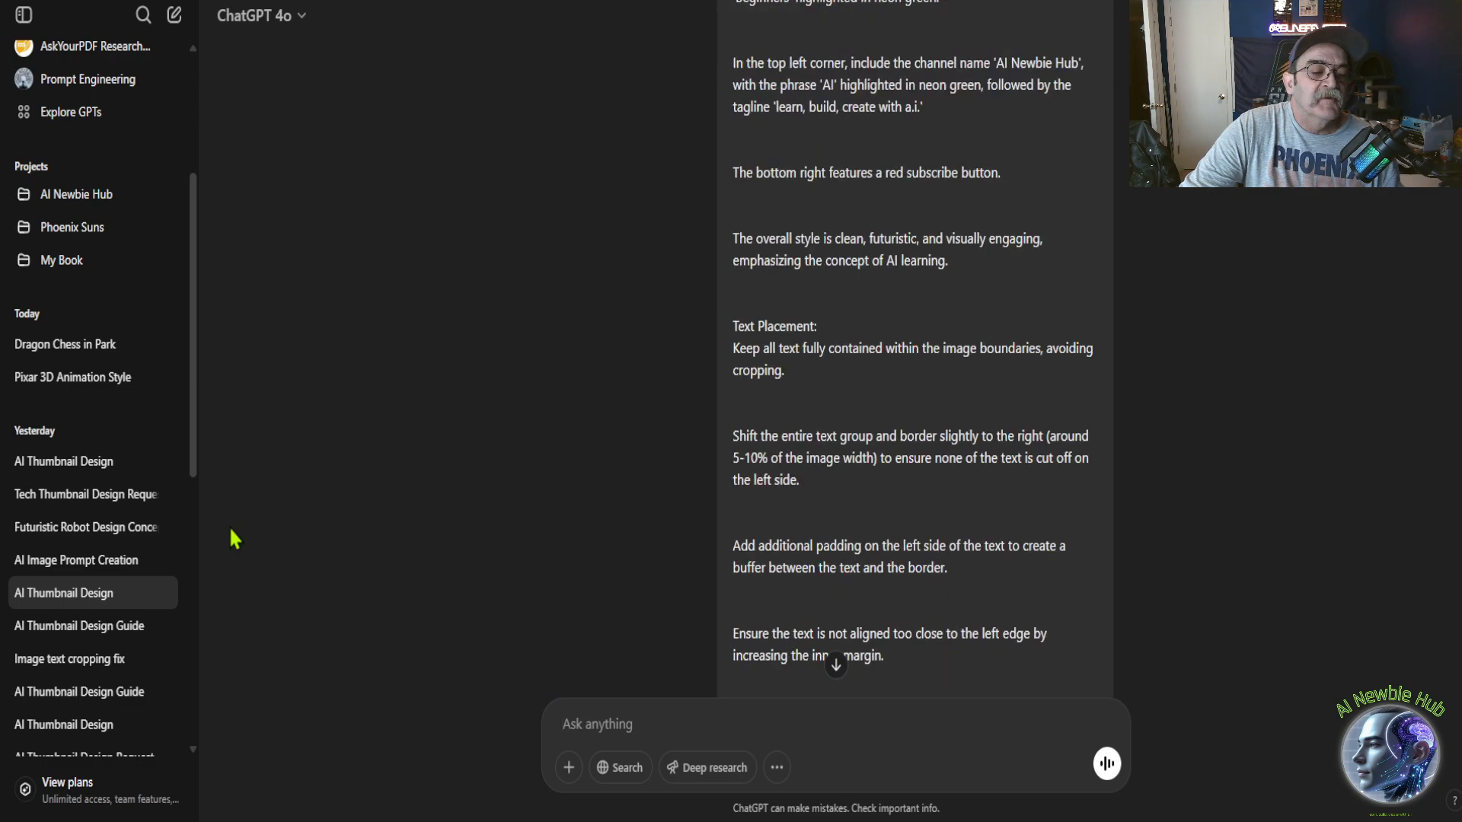
left_click(128, 624)
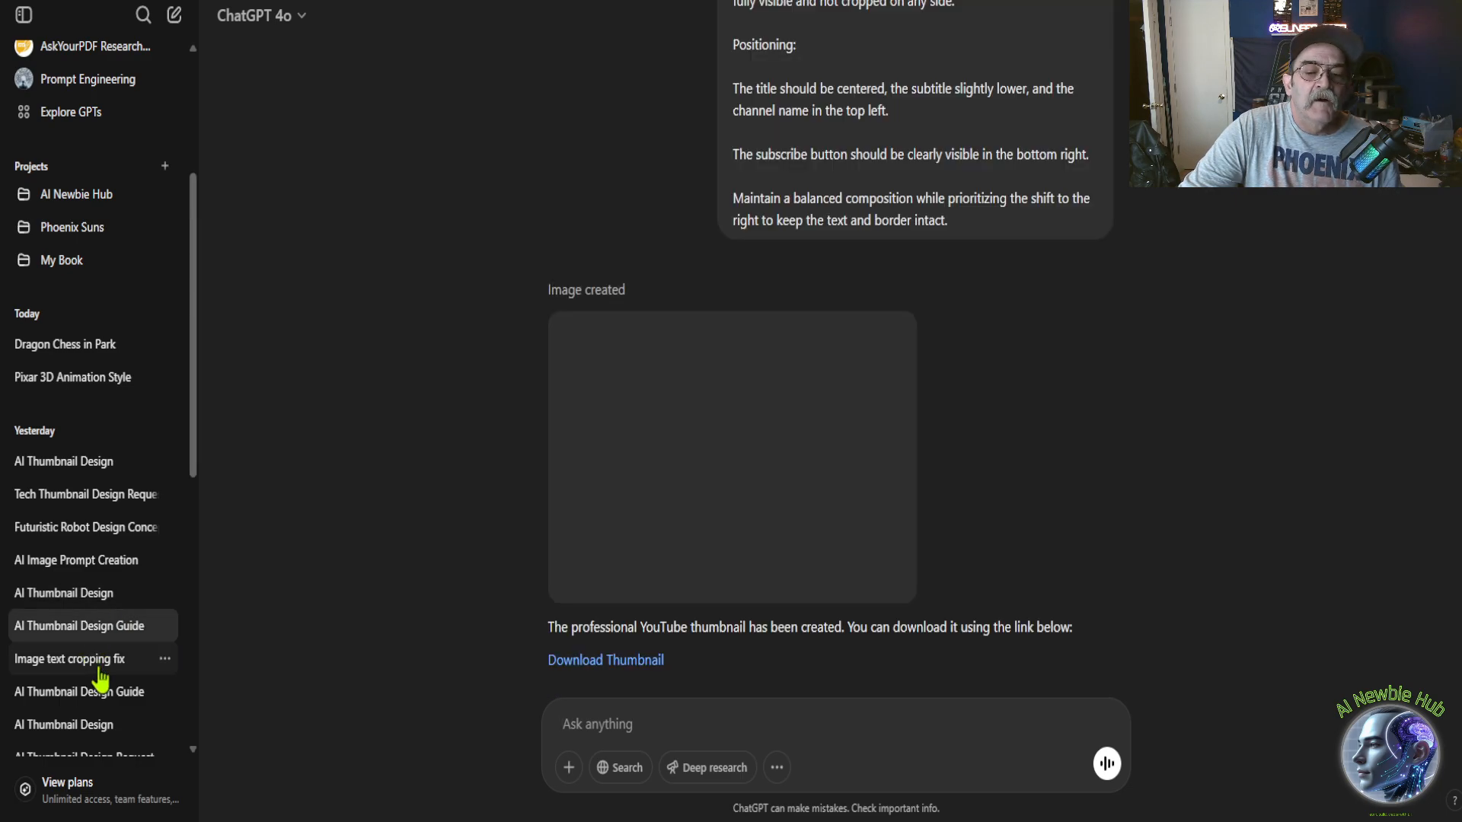
left_click(687, 401)
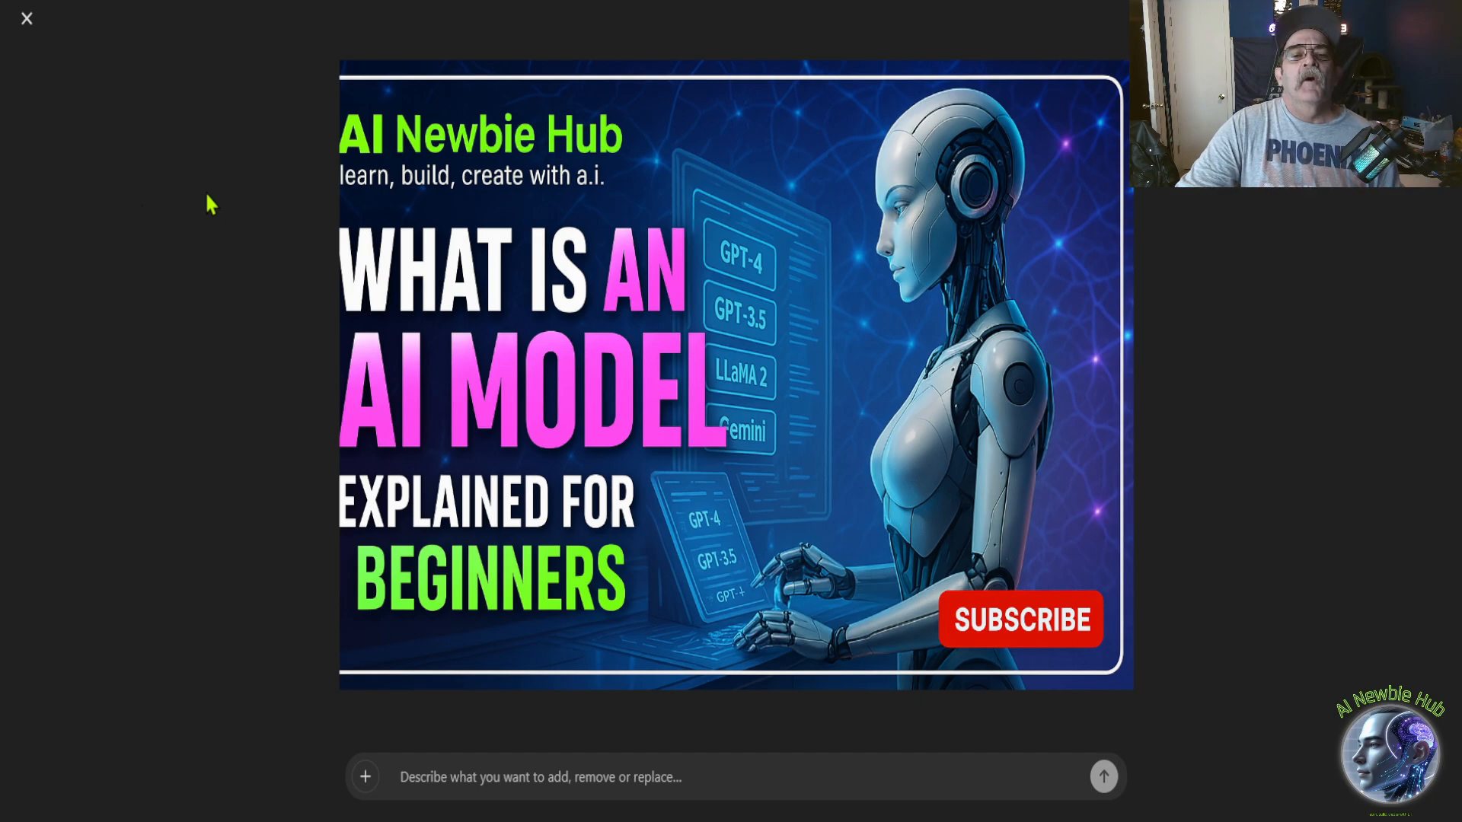
Step: Close the enlarged thumbnail, switch to Leonardo.Ai and look over the cartoon and majestic dragon image sets
left_click(23, 27)
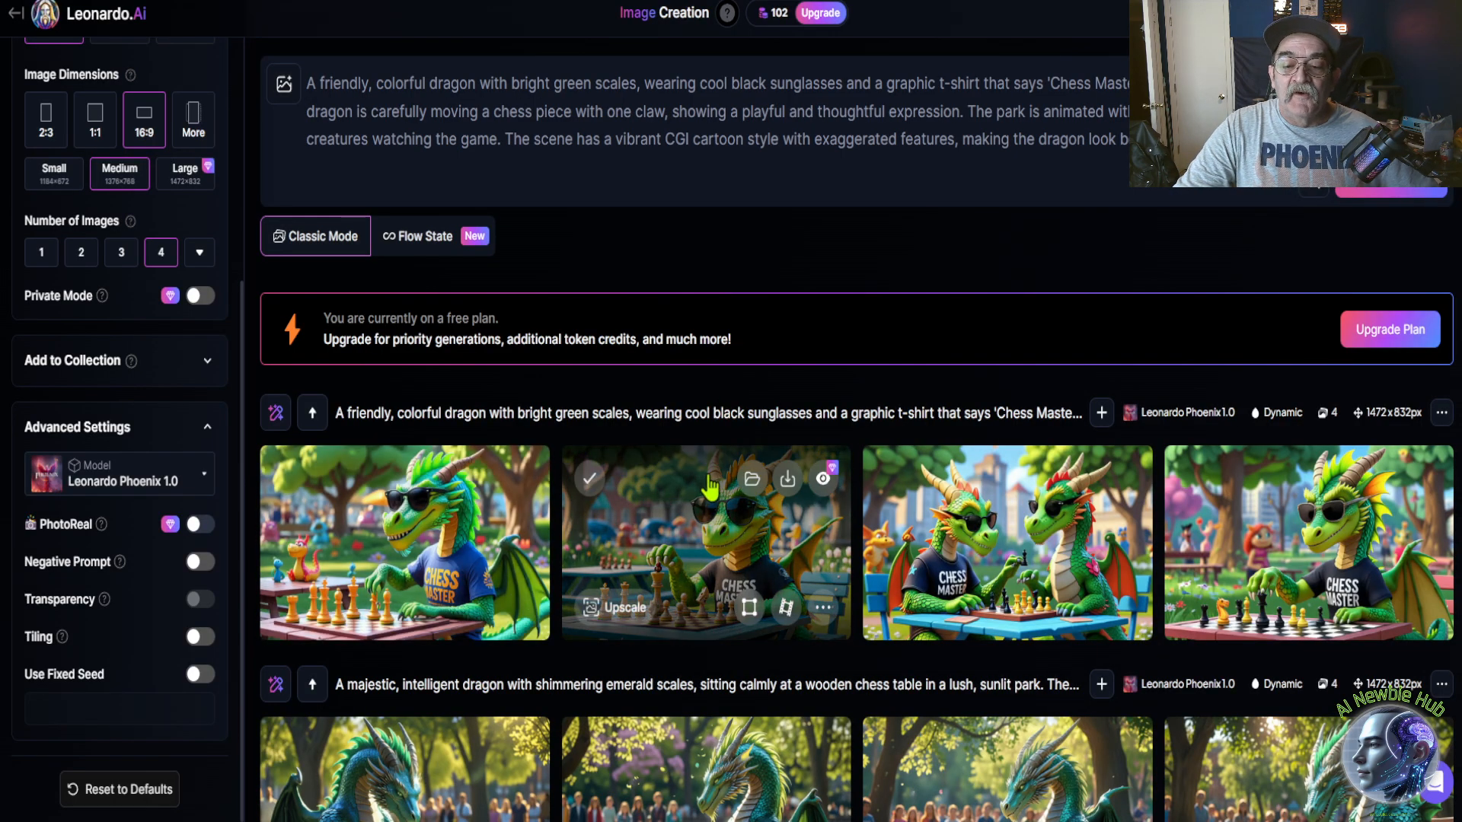
scroll(708, 485, "down", 3)
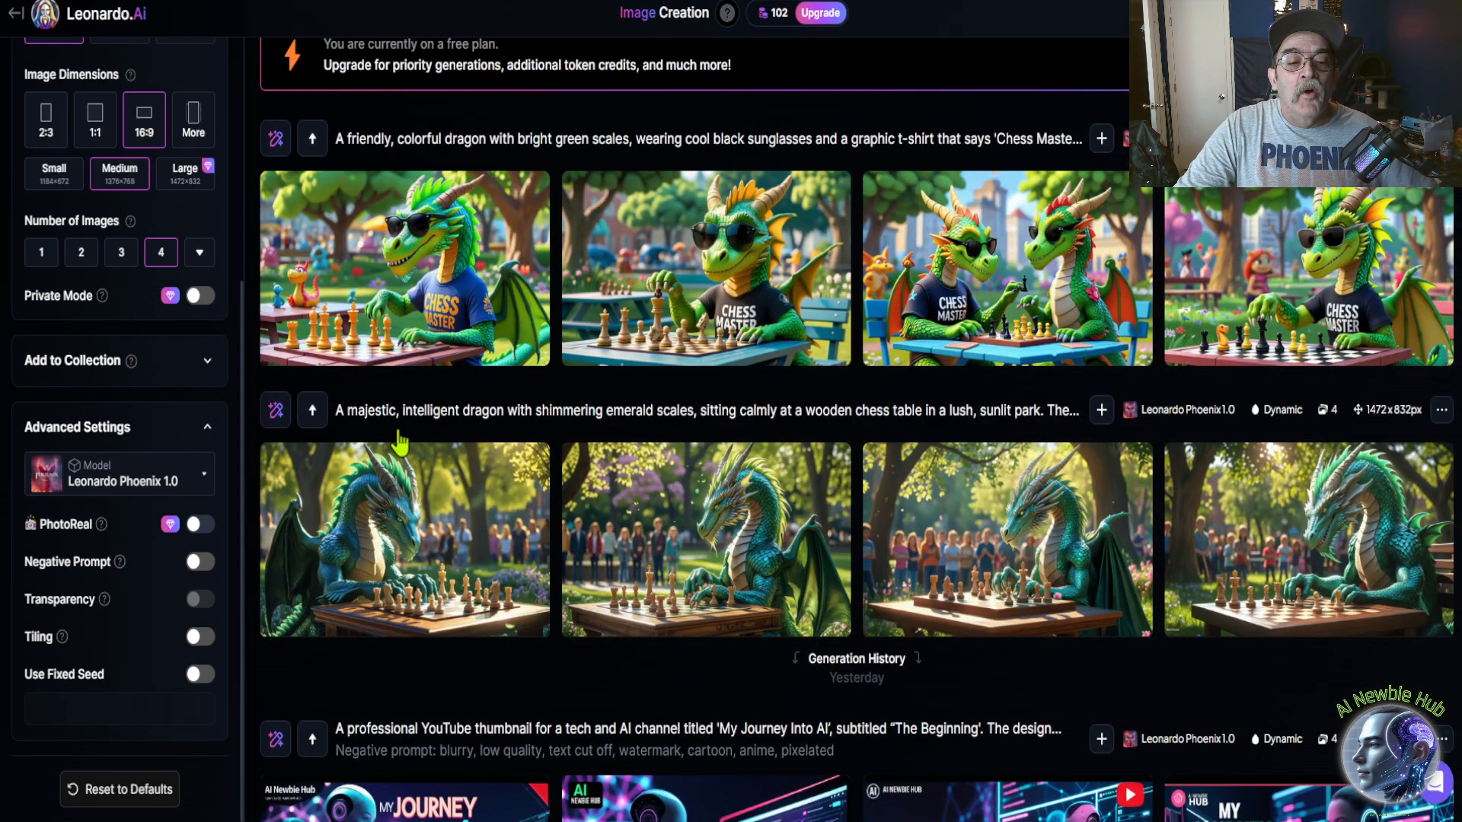
scroll(784, 225, "up", 3)
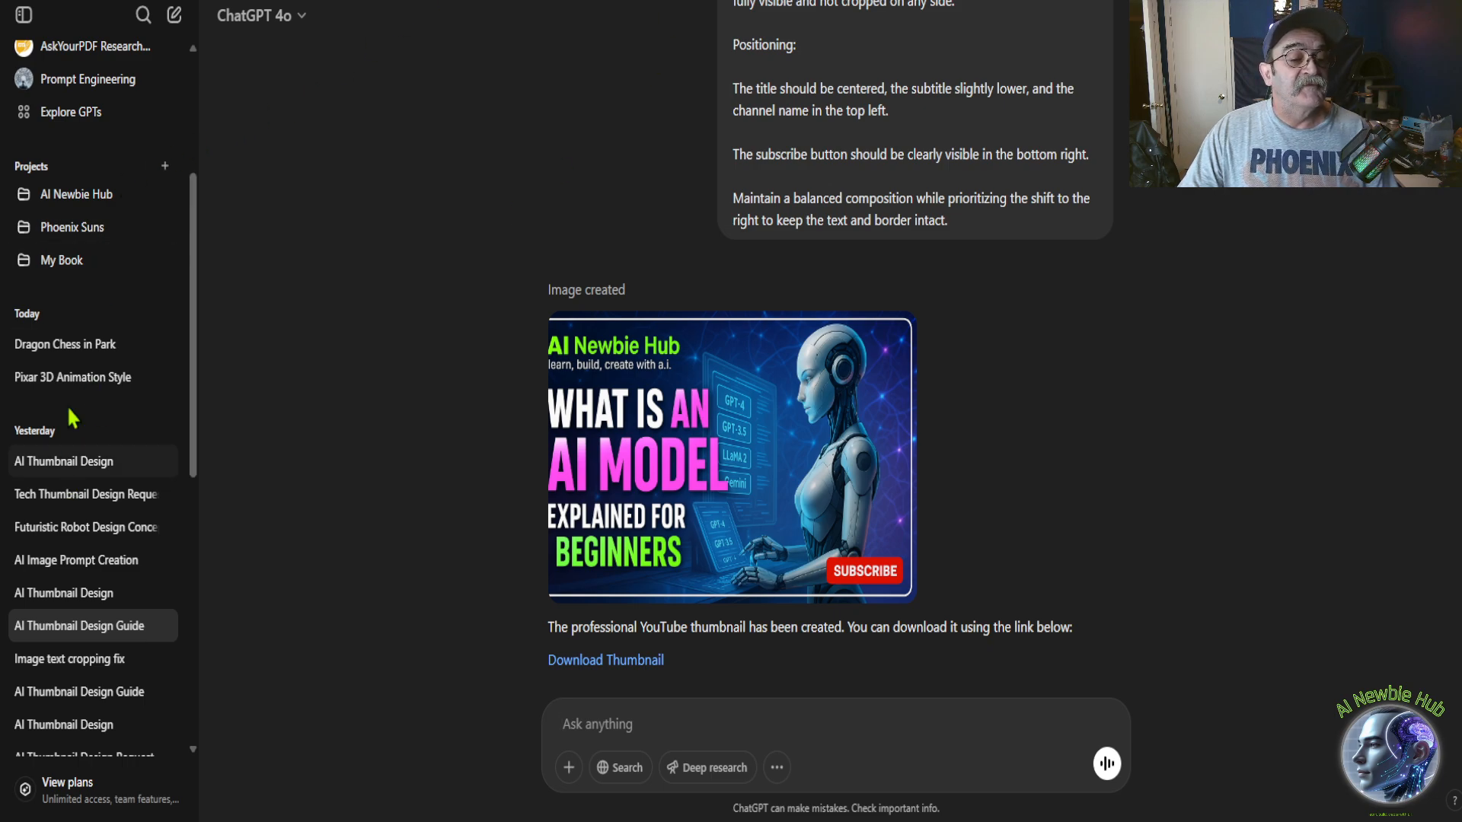
Step: In ChatGPT, review the Dragon Chess in Park, Pixar 3D Animation Style and newest AI Thumbnail Design chats, and return to Dragon Chess in Park
left_click(77, 349)
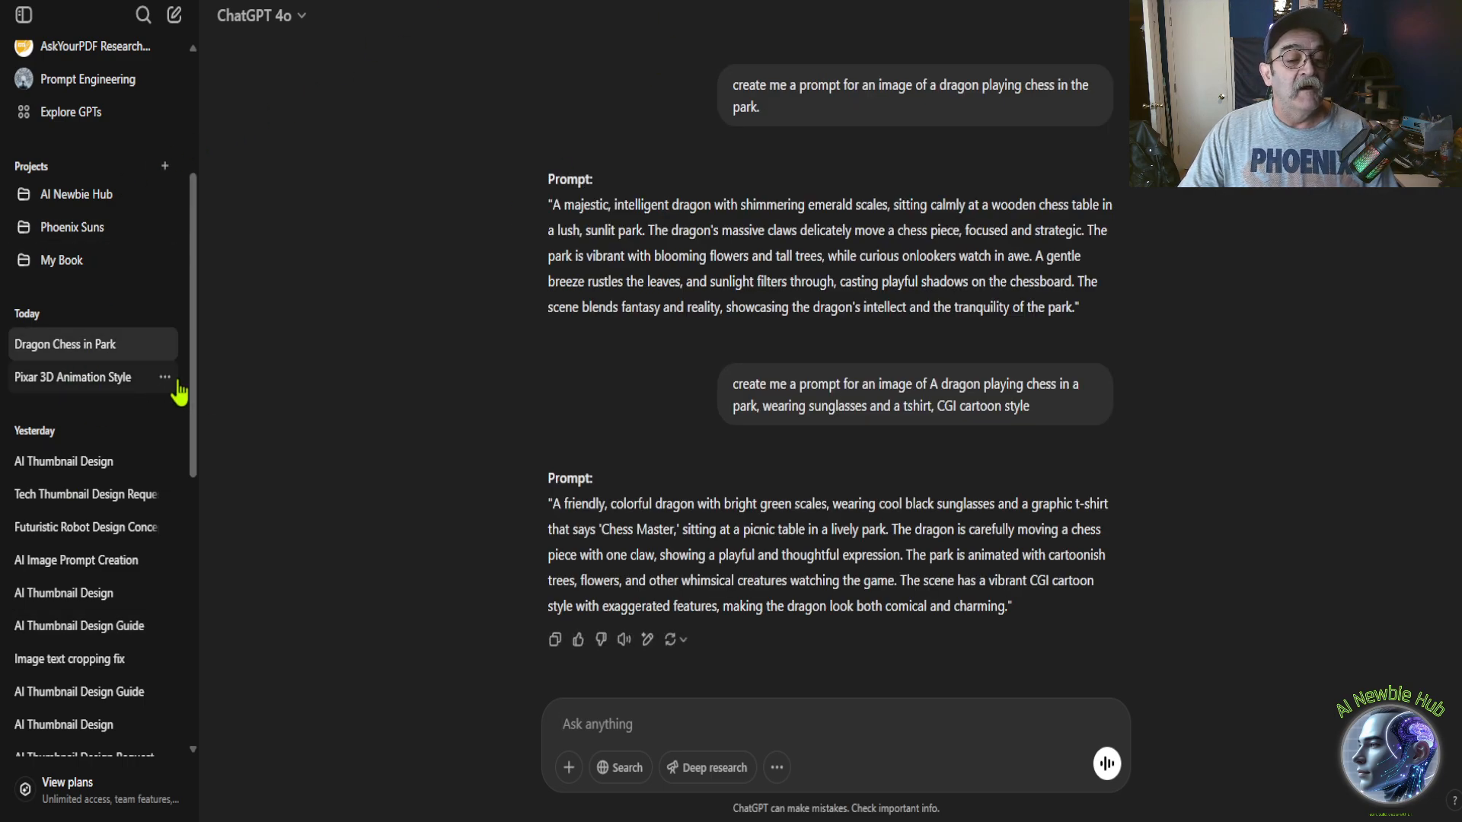
left_click(72, 384)
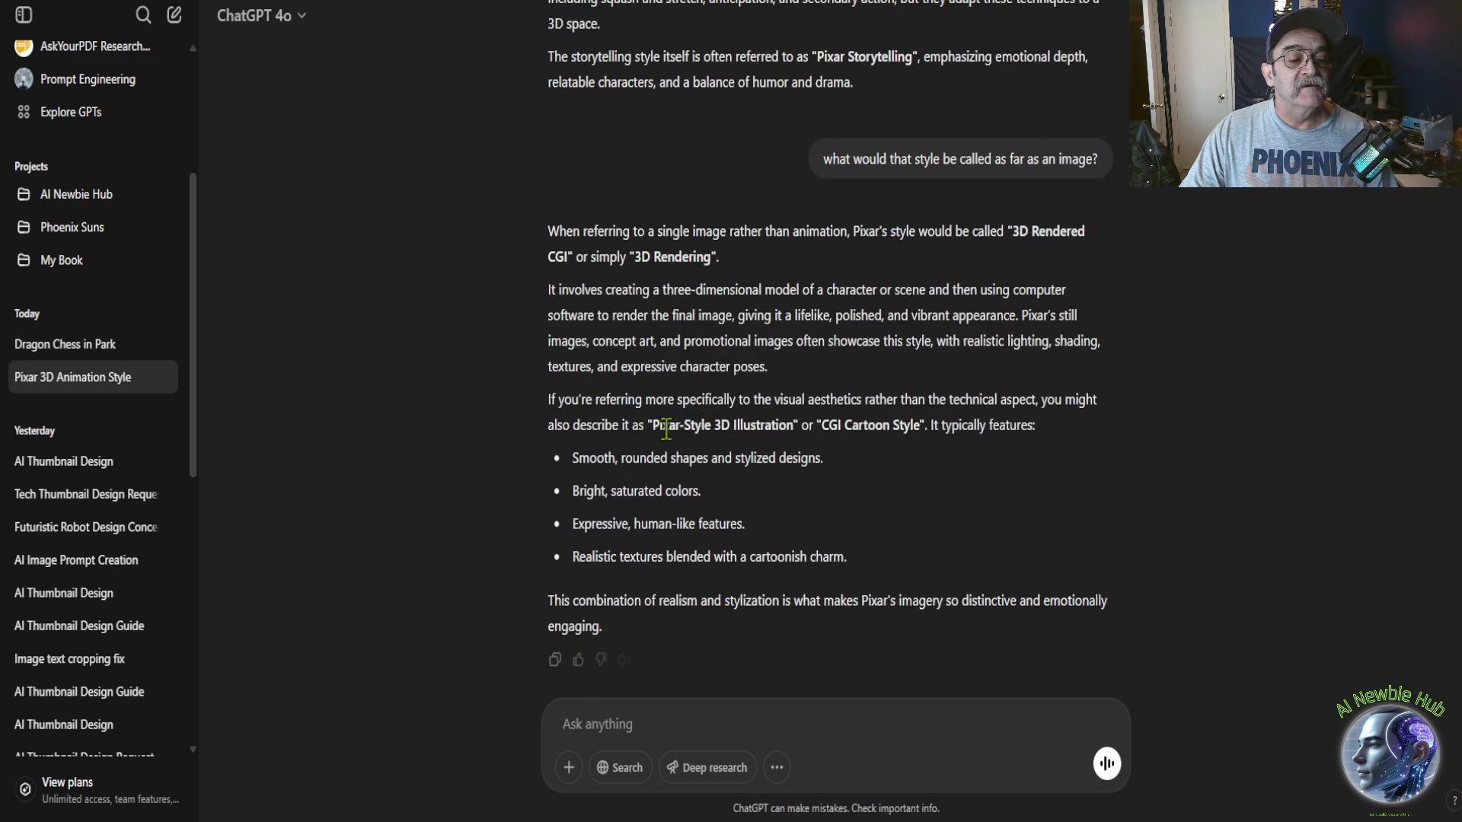
scroll(46, 441, "down", 3)
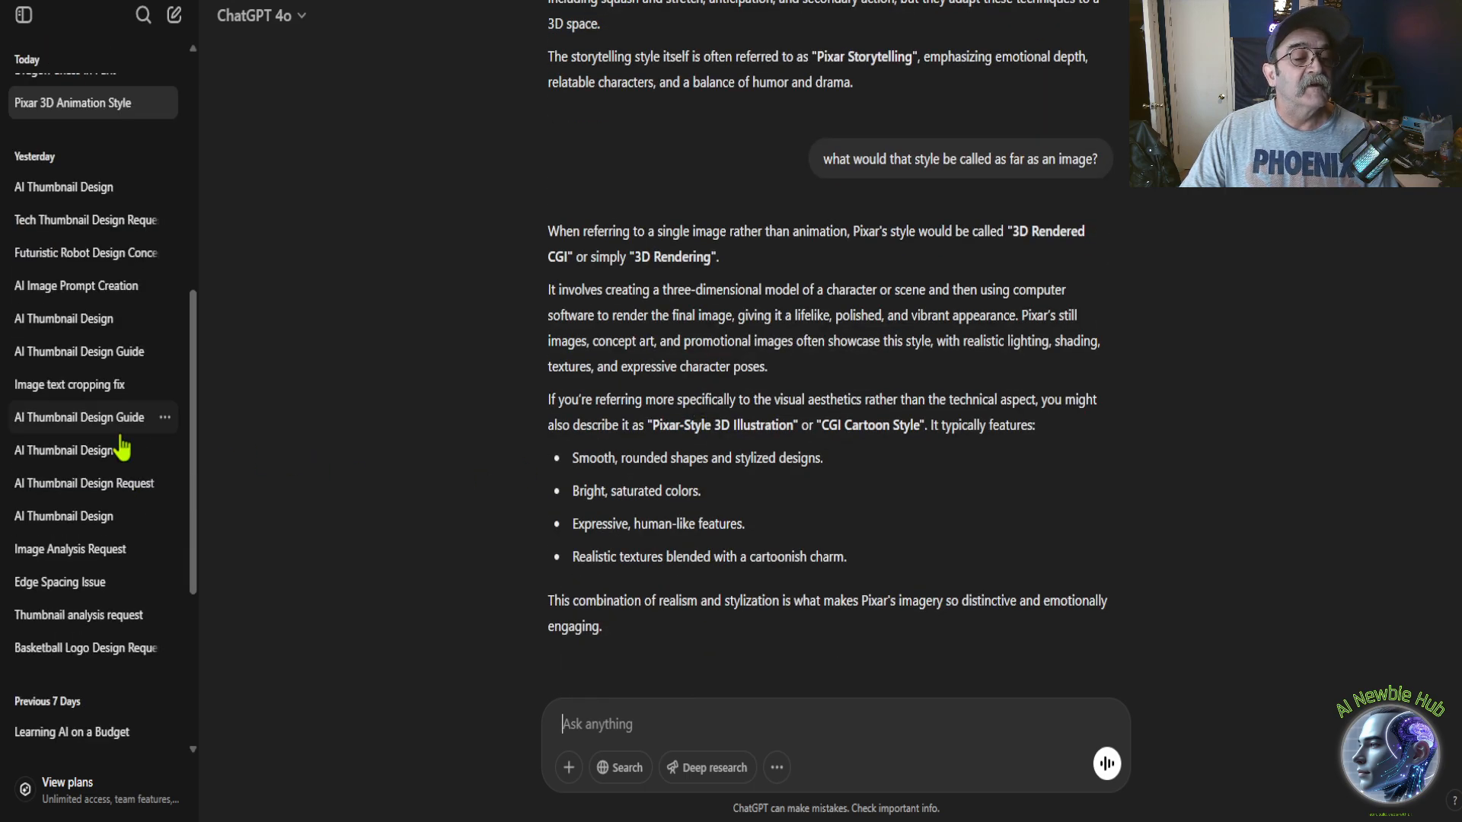
left_click(87, 196)
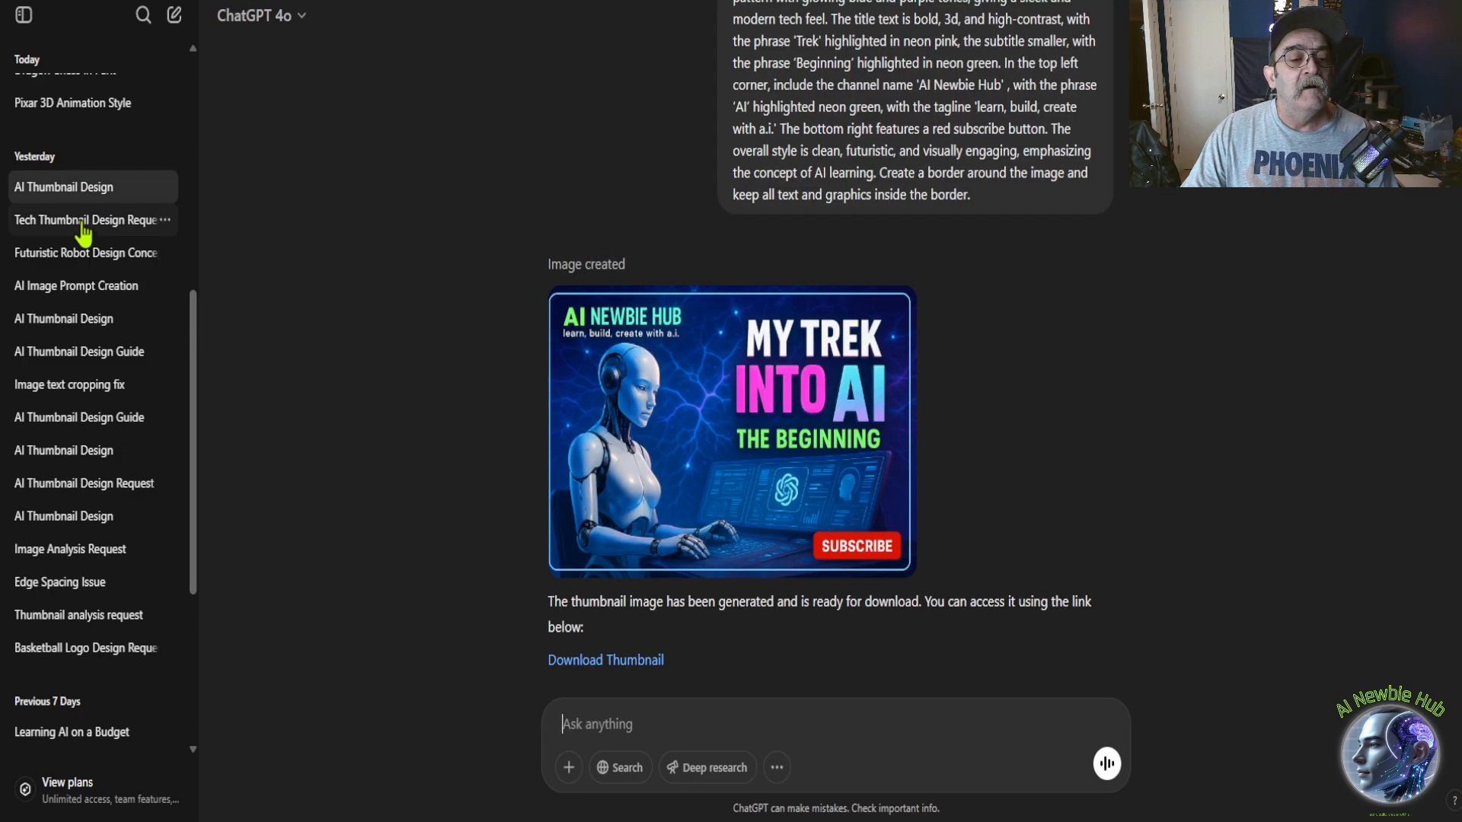
scroll(83, 233, "up", 5)
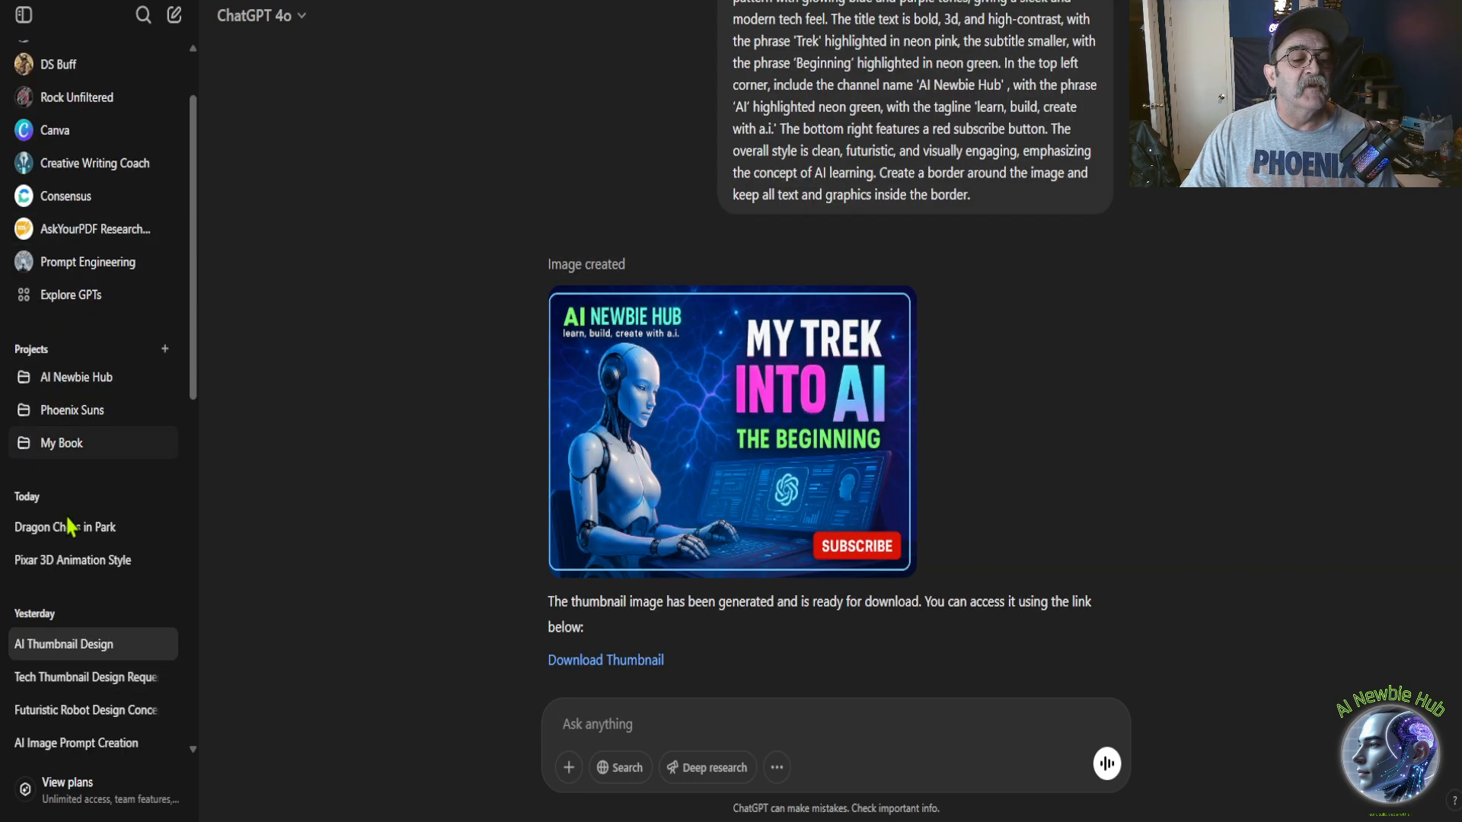
left_click(75, 533)
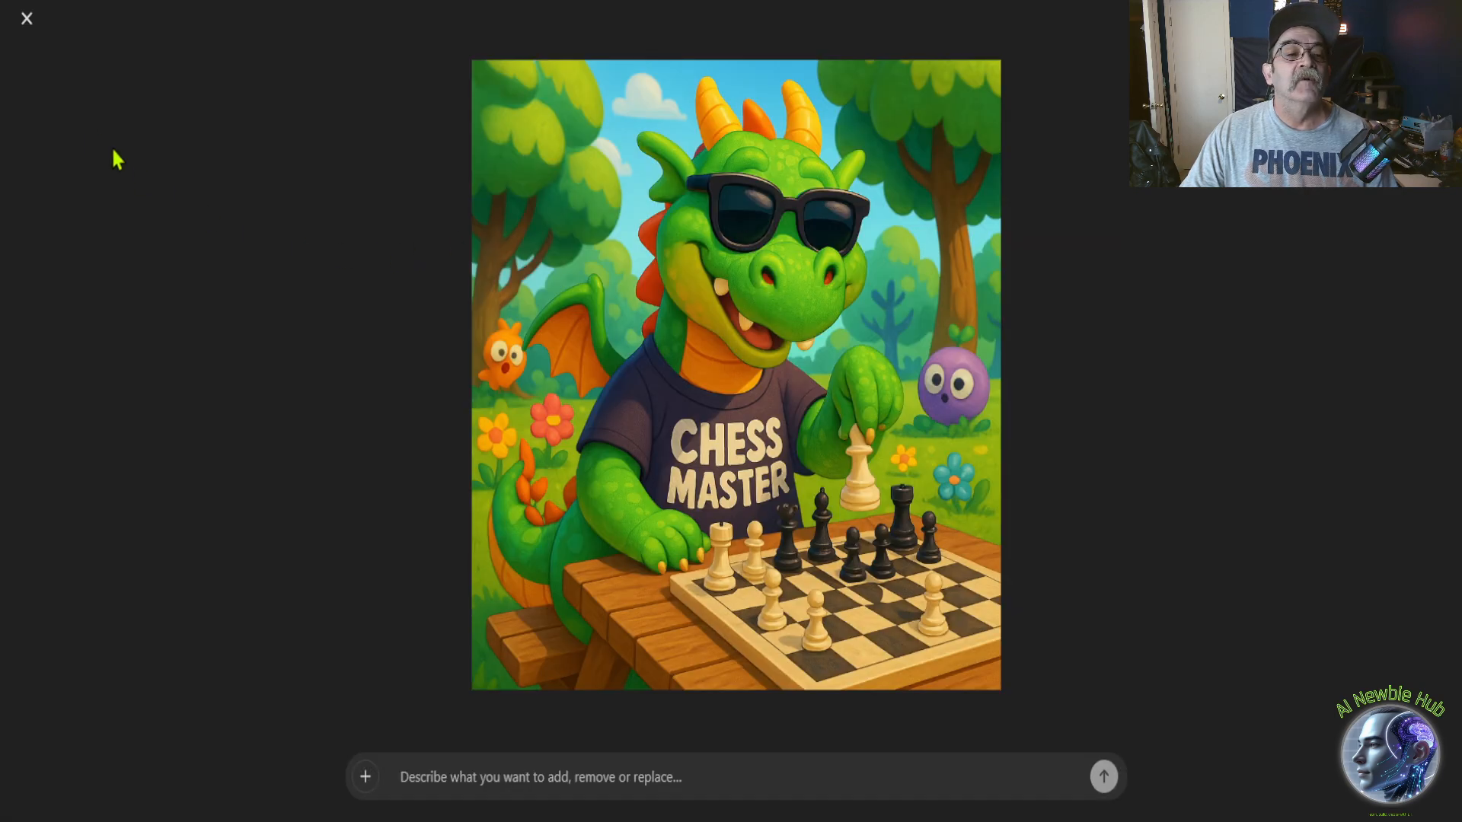
Step: Close the enlarged cartoon dragon image and revisit the Pixar 3D Animation Style chat and both Dragon Chess in Park chats
left_click(26, 19)
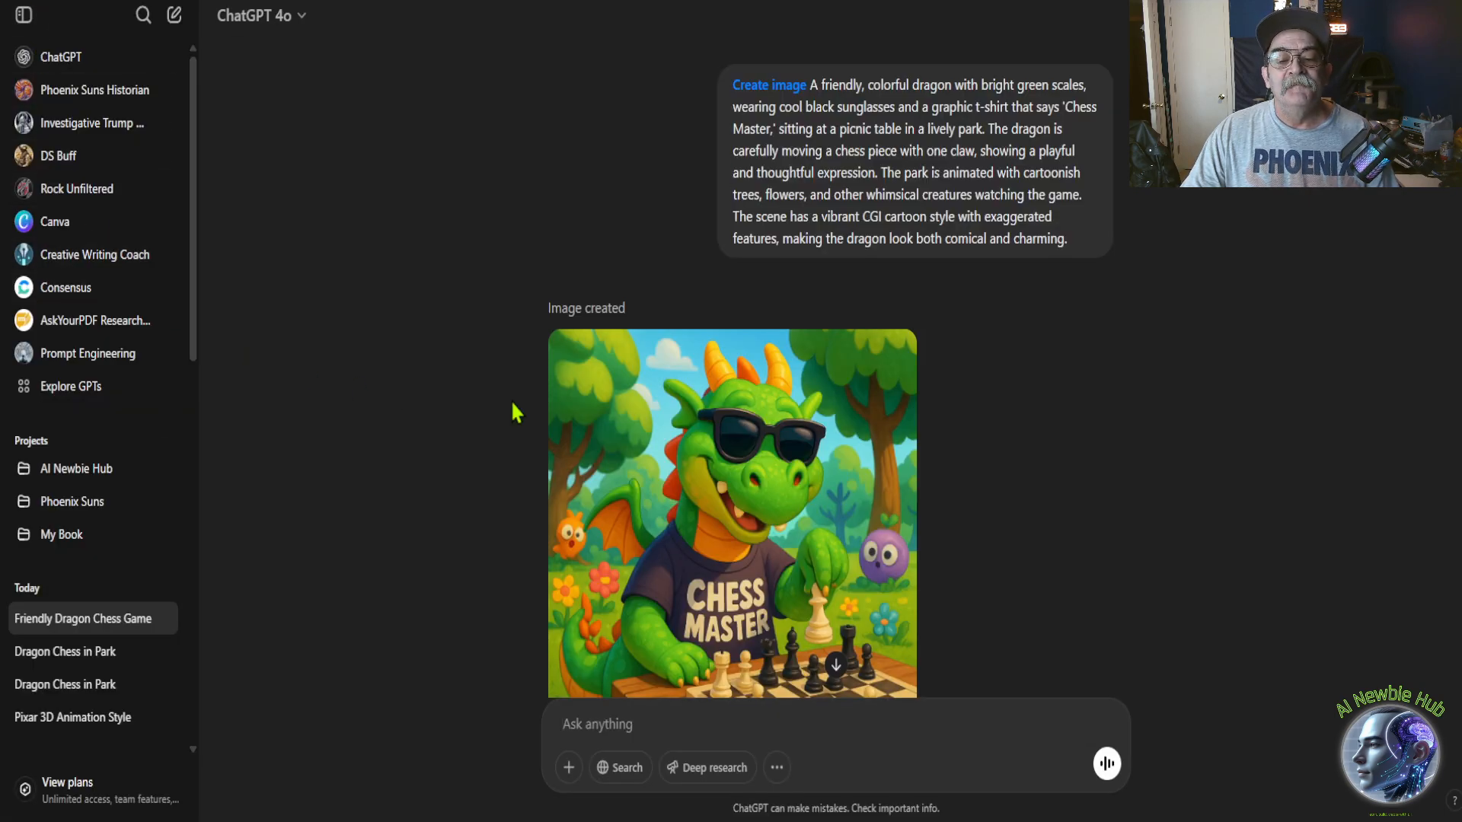
scroll(514, 411, "down", 3)
scroll(513, 411, "up", 3)
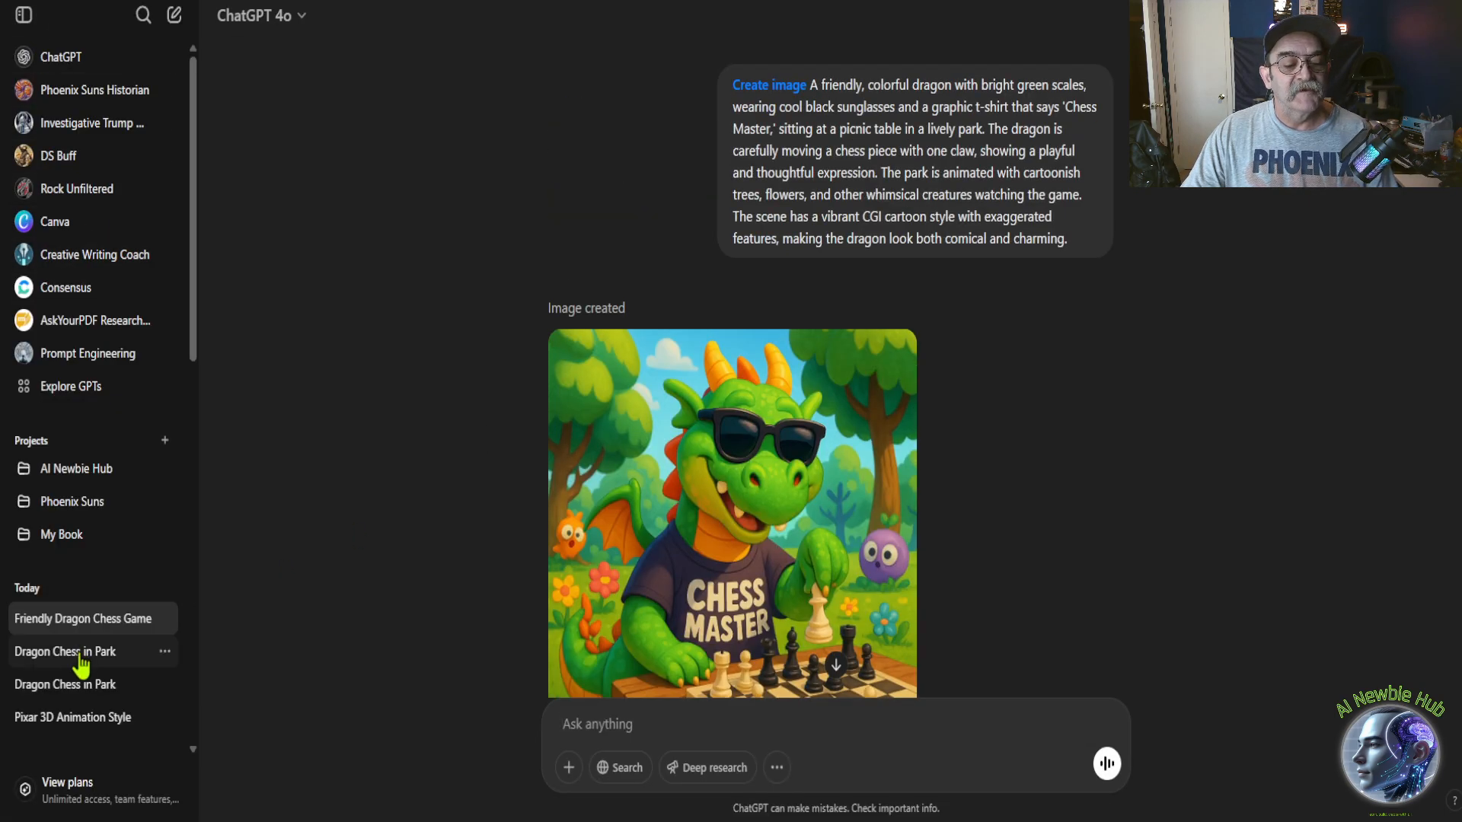
left_click(88, 715)
left_click(96, 684)
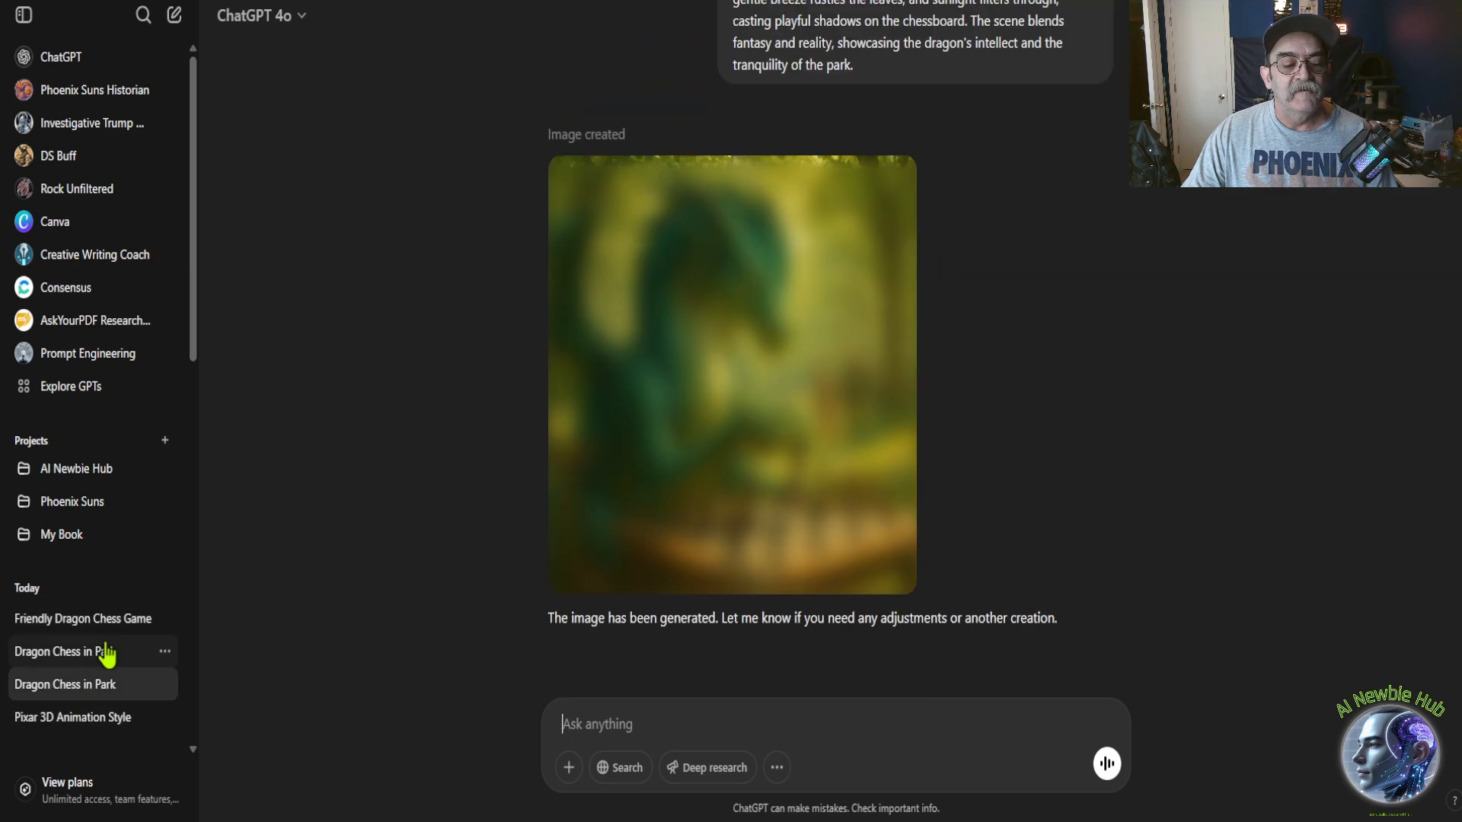
left_click(104, 652)
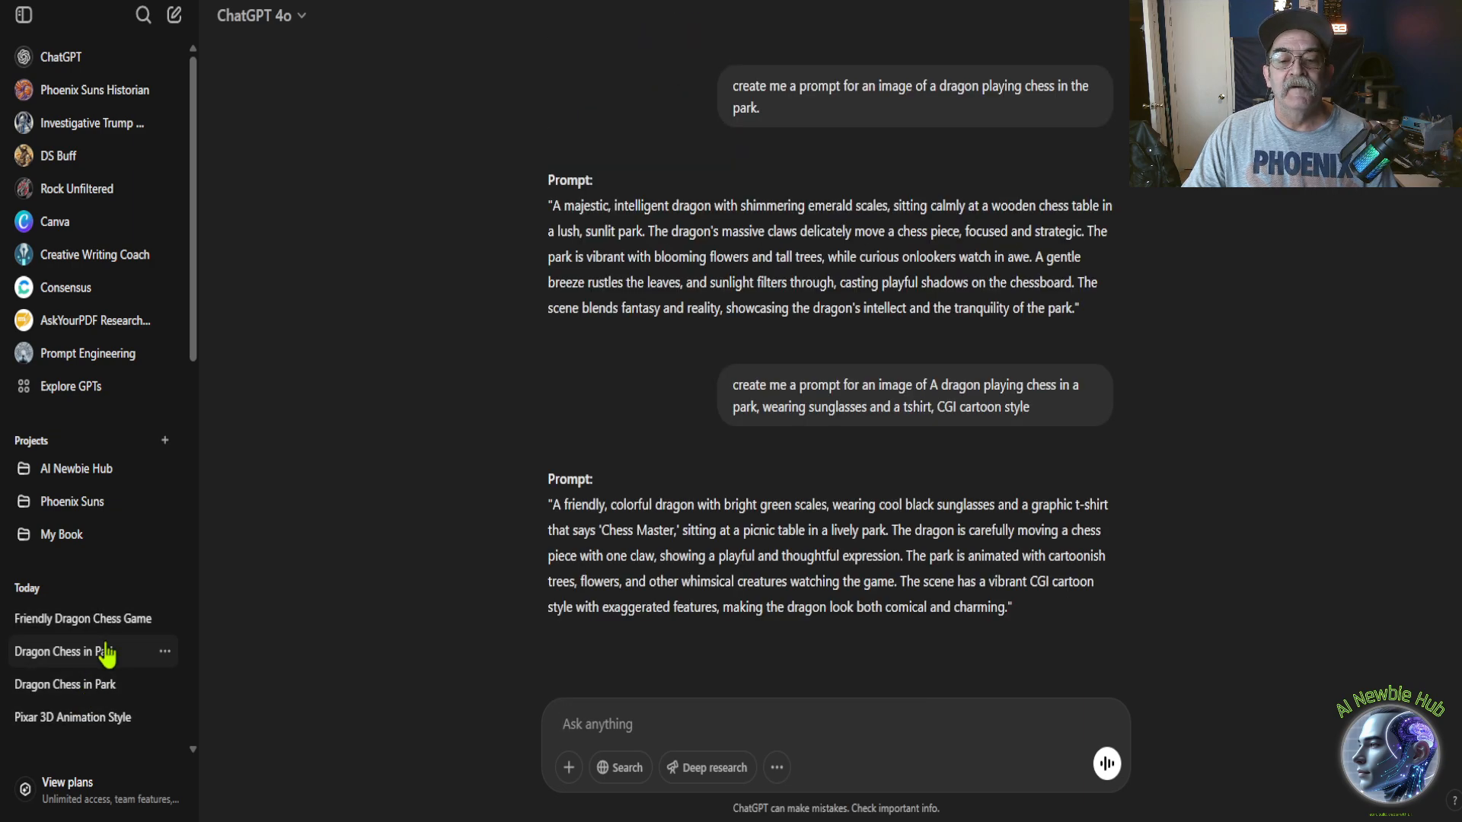
left_click(79, 685)
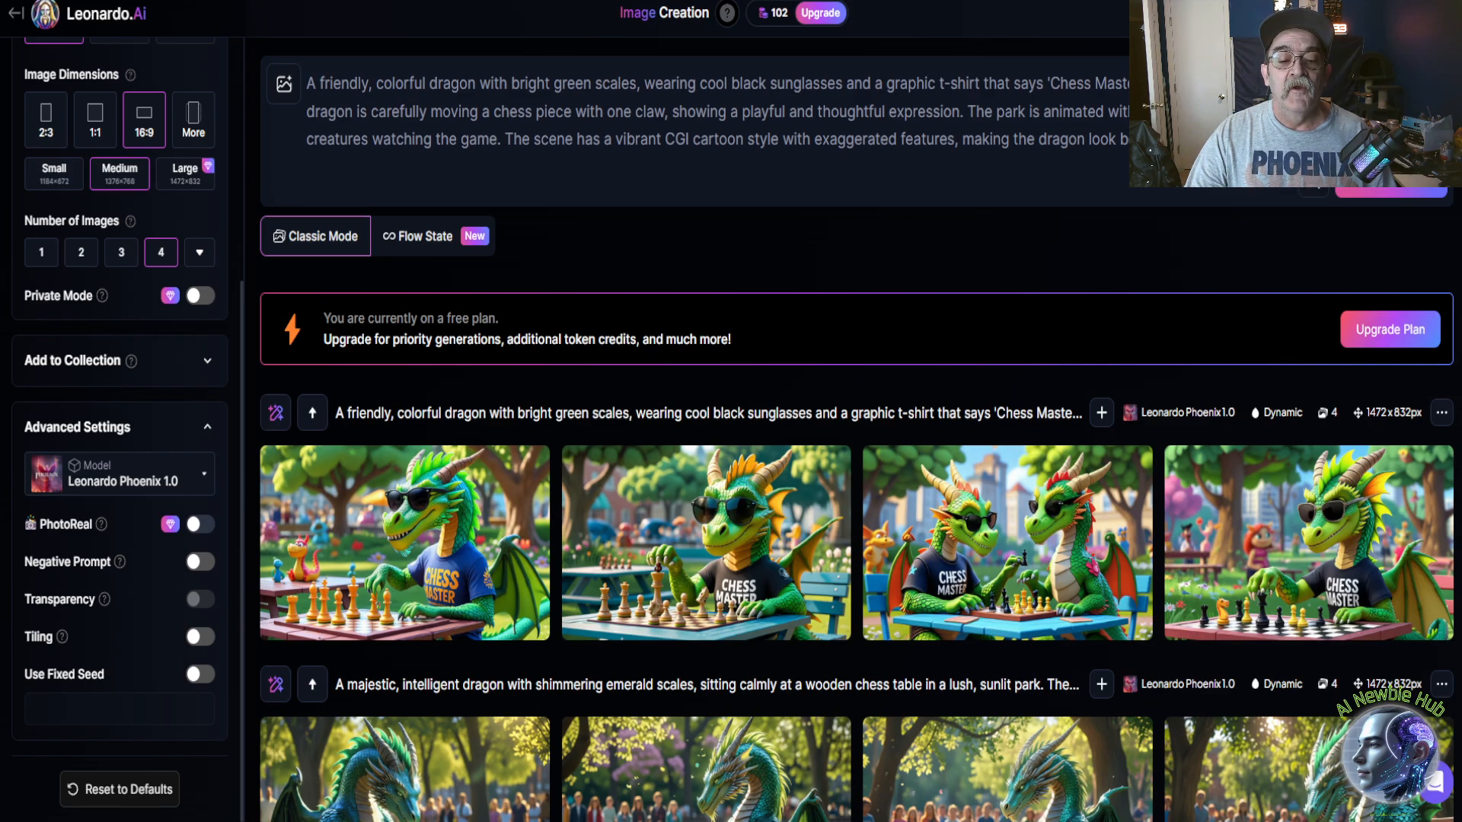
Step: In Leonardo.Ai, view the Chess Master cartoon dragon images enlarged one after another and close the viewer
mouse_move(499, 494)
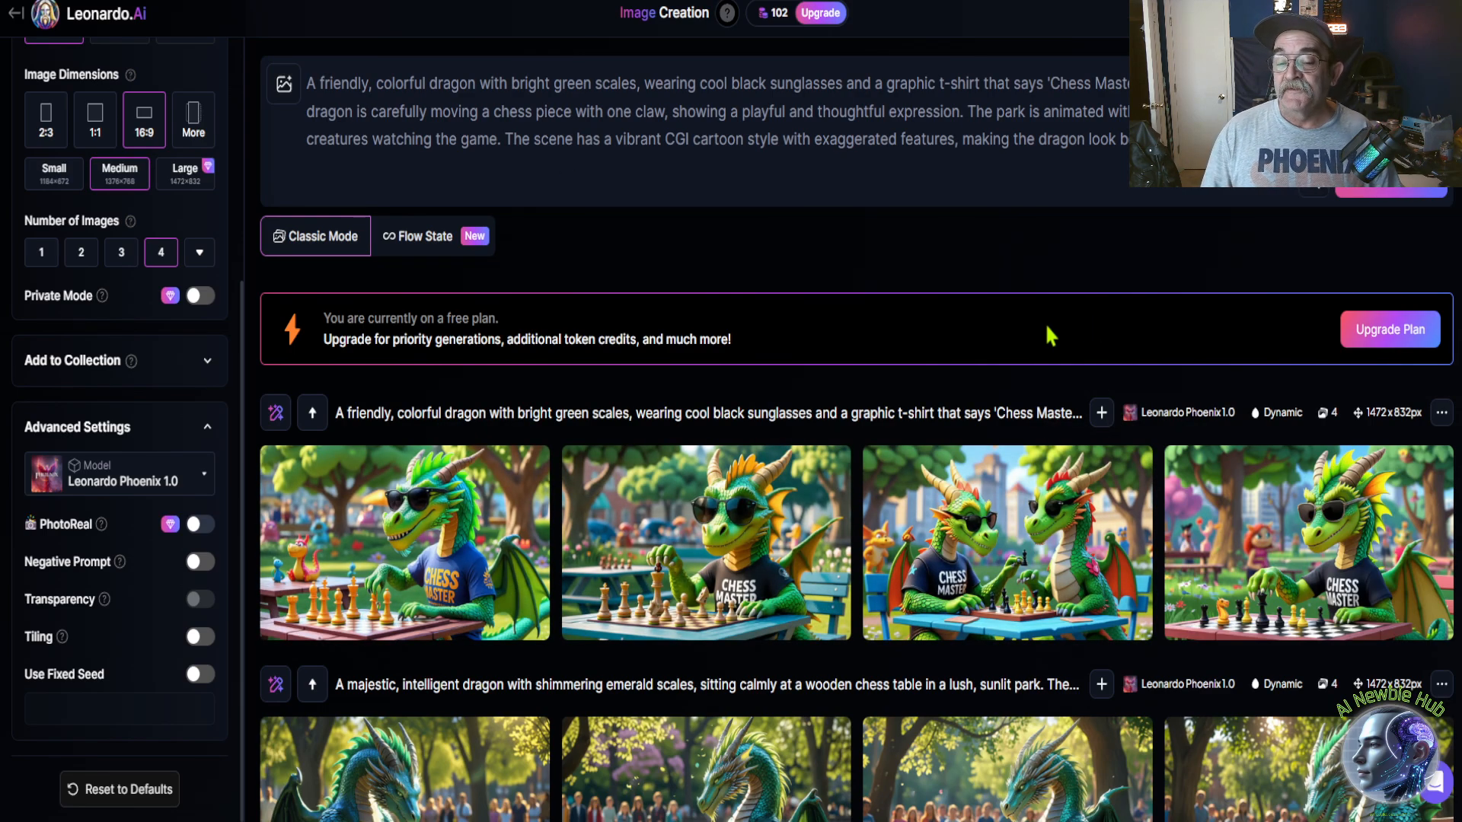
left_click(505, 518)
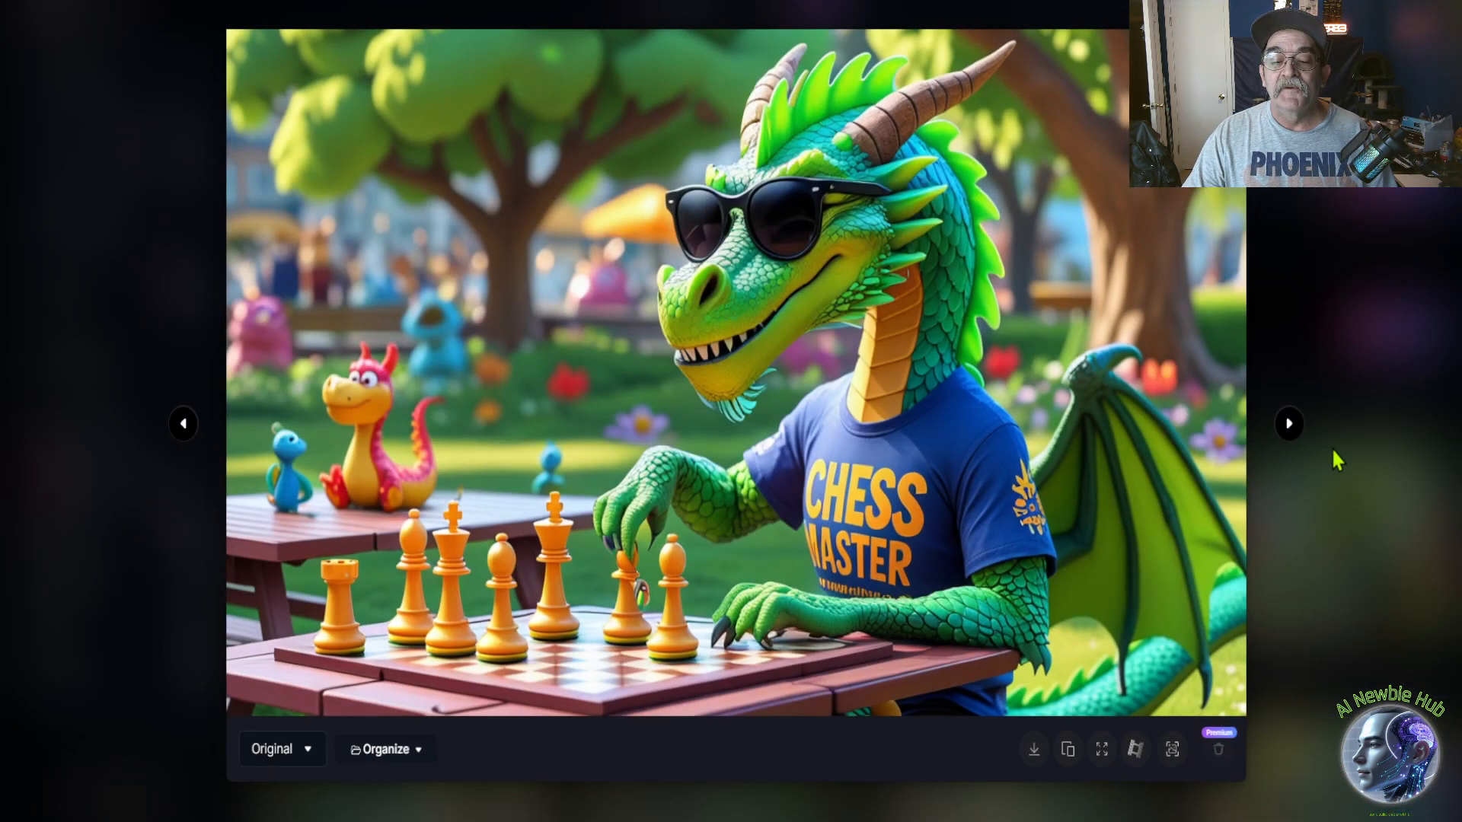
left_click(1289, 425)
left_click(1289, 424)
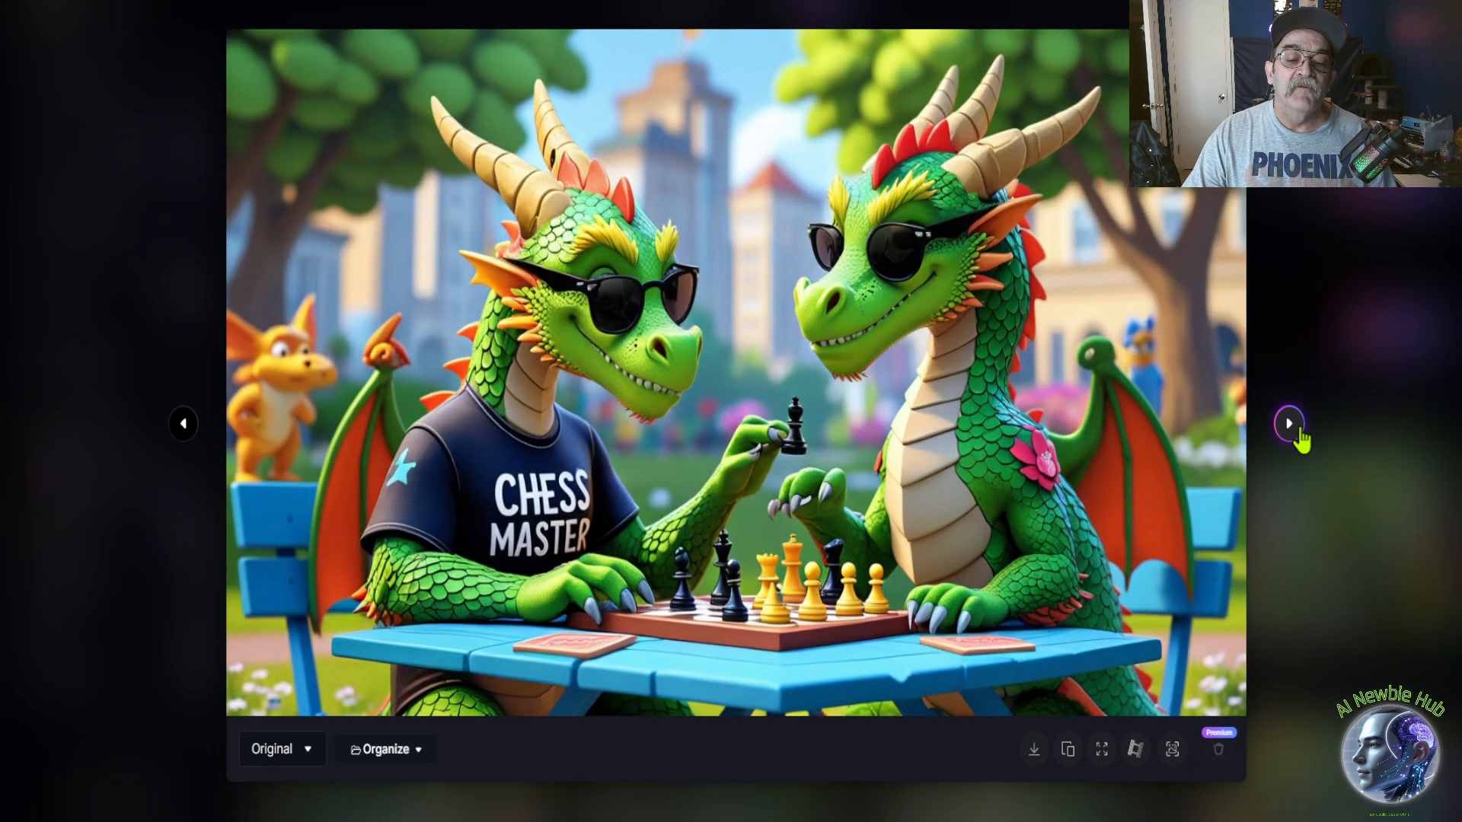
left_click(1290, 424)
left_click(1349, 209)
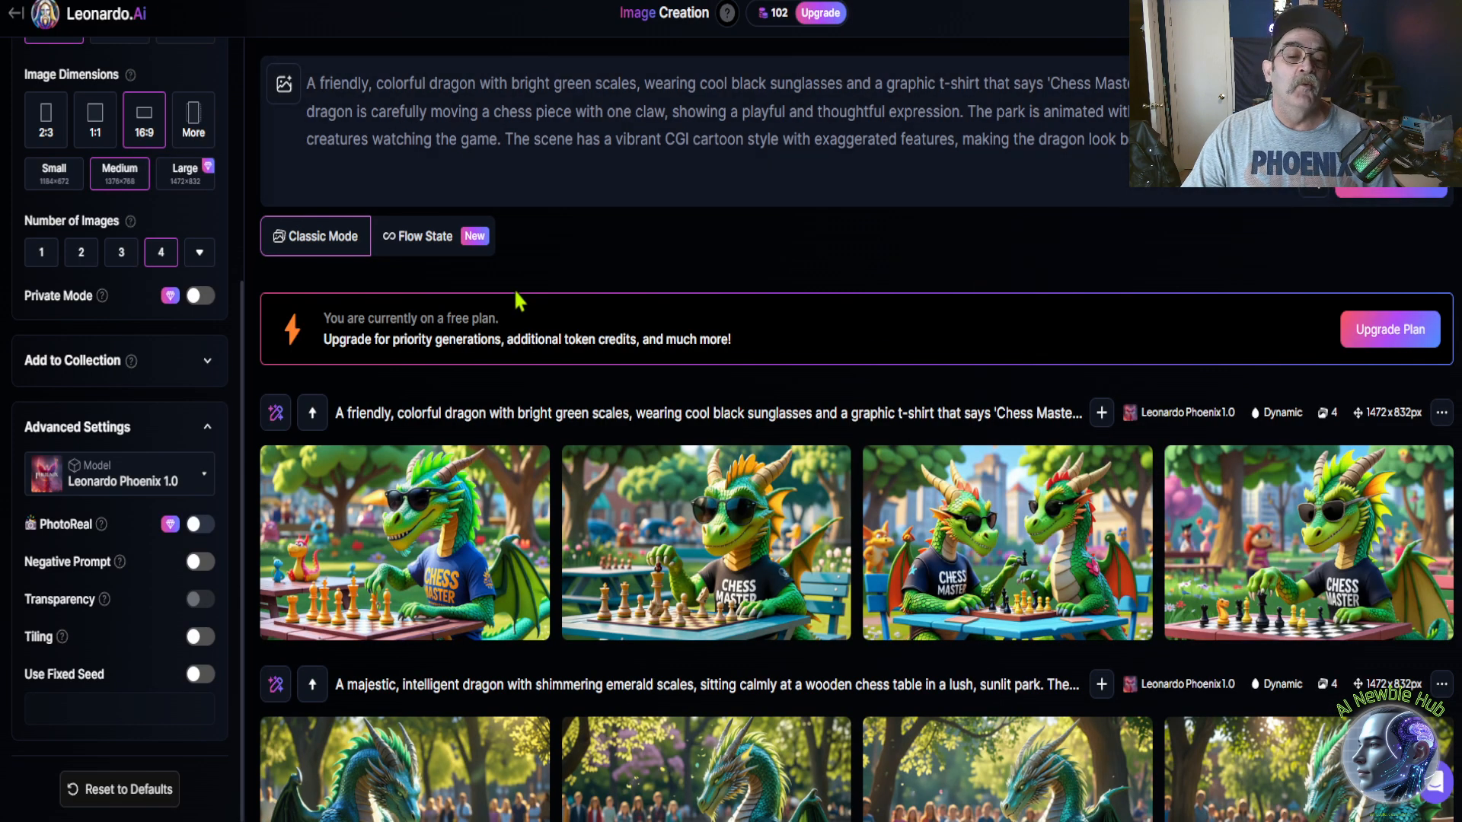